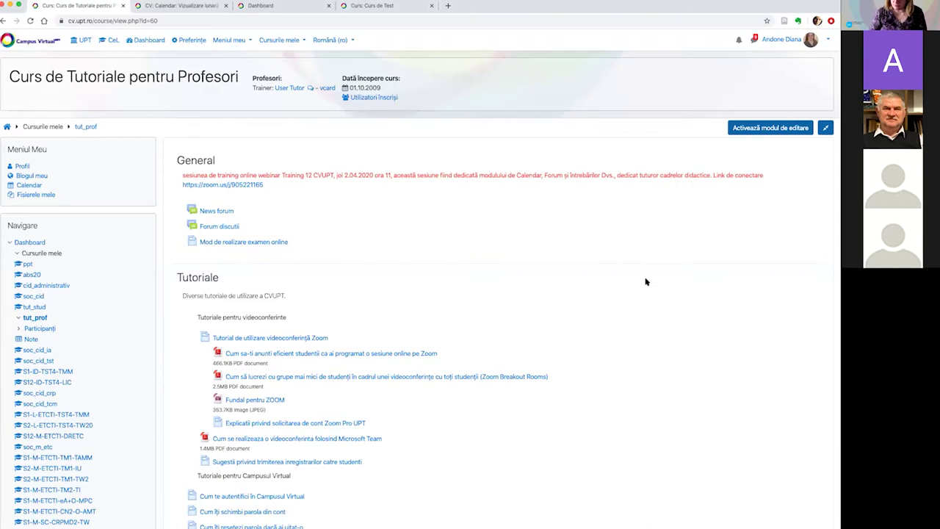
Enlarge the page and look through the course's tutorials, training sessions, good-practice examples and models
key("super+plus")
key("super+plus")
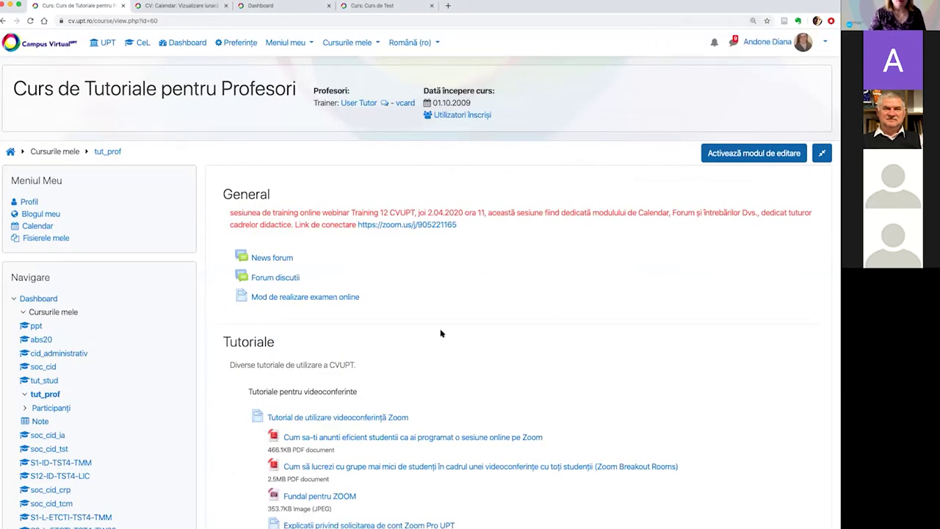
scroll(437, 339, "down", 3)
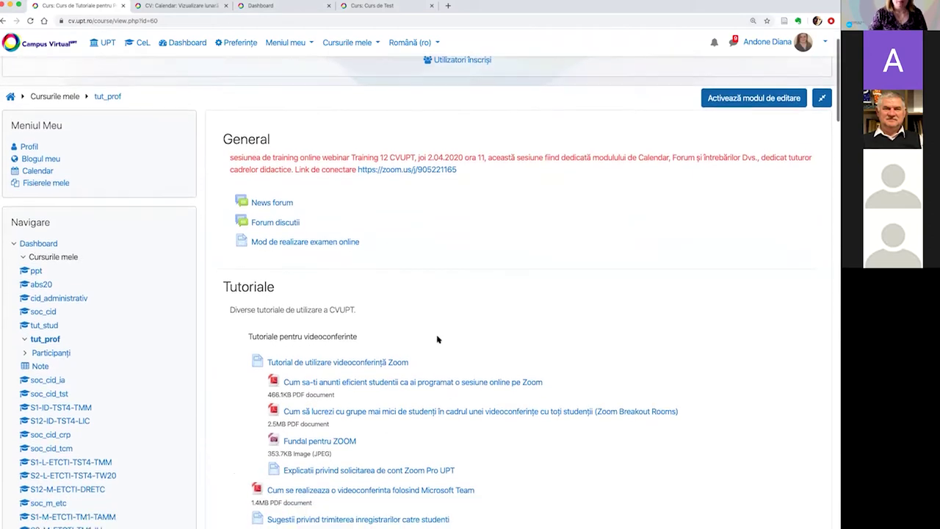
scroll(437, 343, "down", 5)
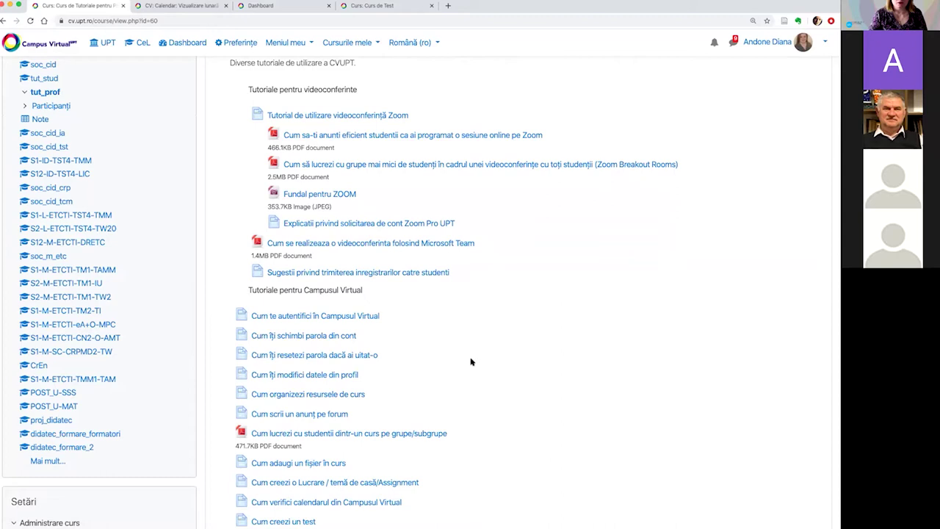
scroll(471, 361, "down", 2)
scroll(470, 361, "down", 8)
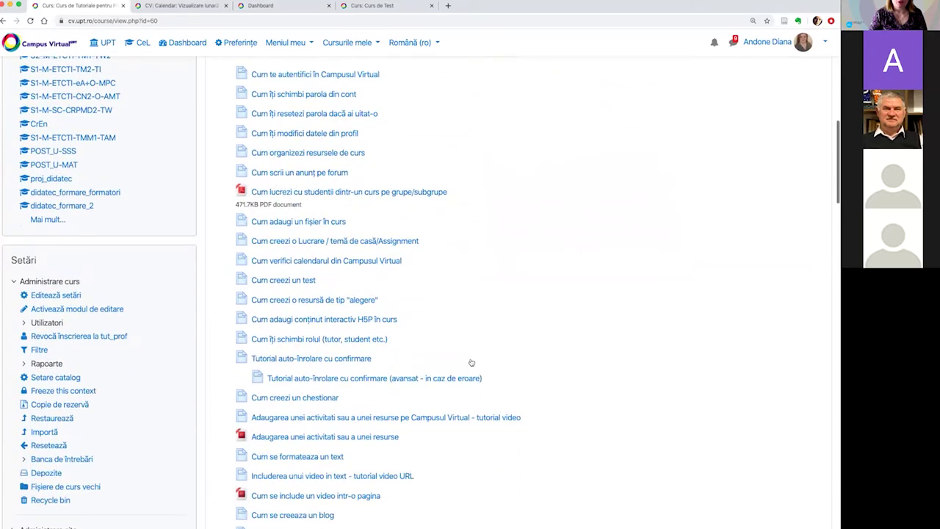
scroll(471, 361, "down", 20)
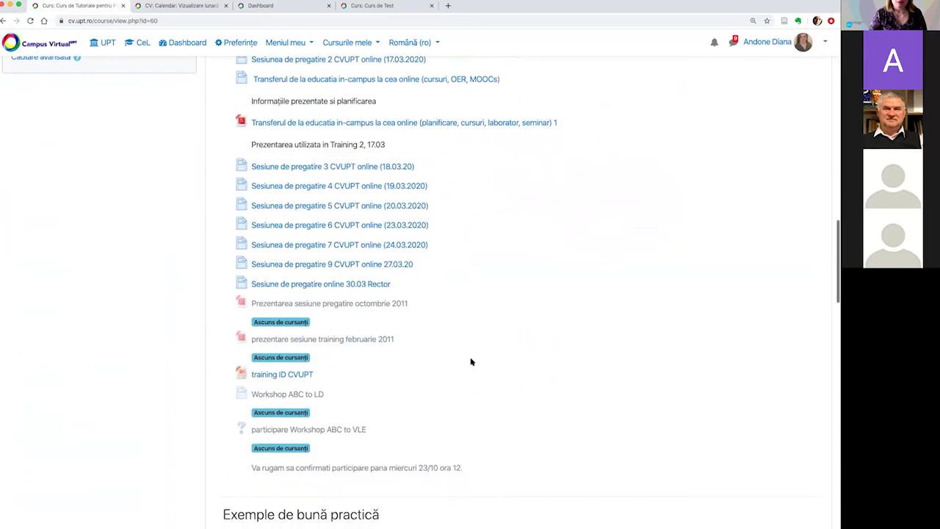
scroll(470, 361, "down", 5)
scroll(470, 361, "up", 10)
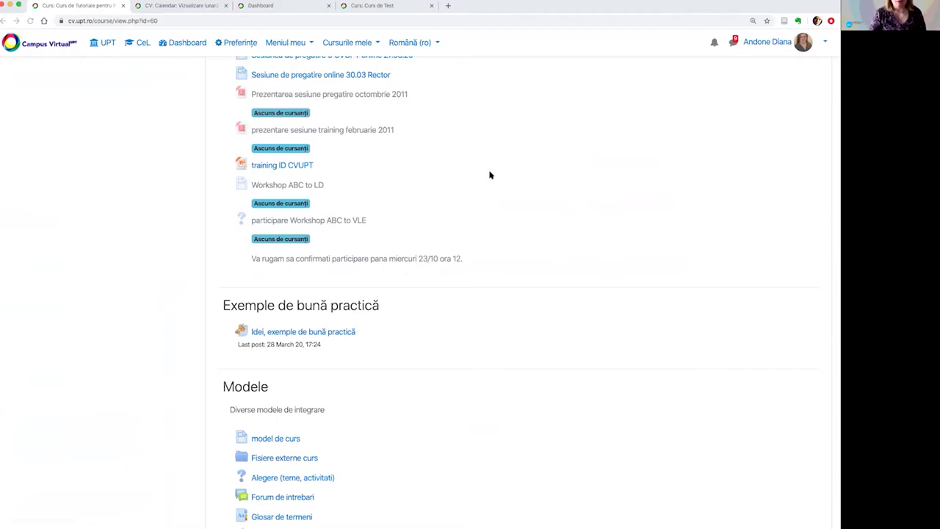
scroll(490, 177, "up", 20)
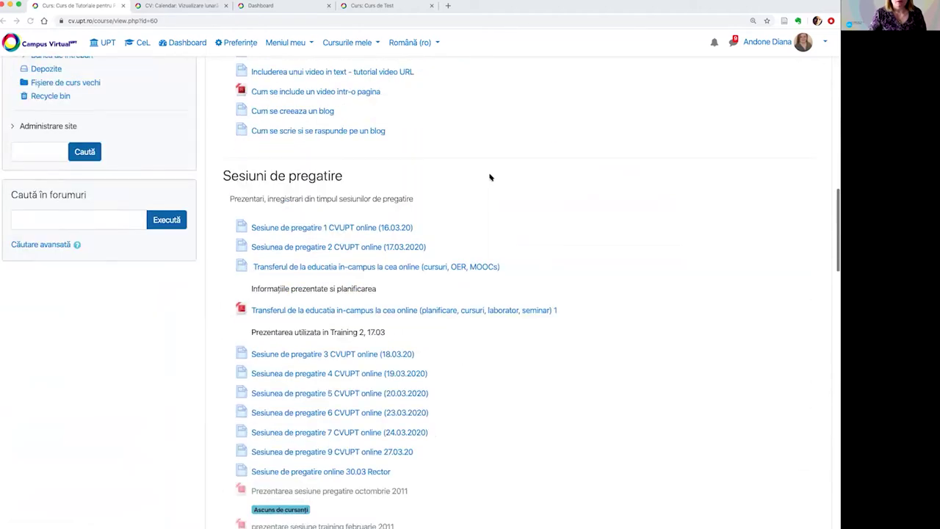
scroll(491, 177, "up", 5)
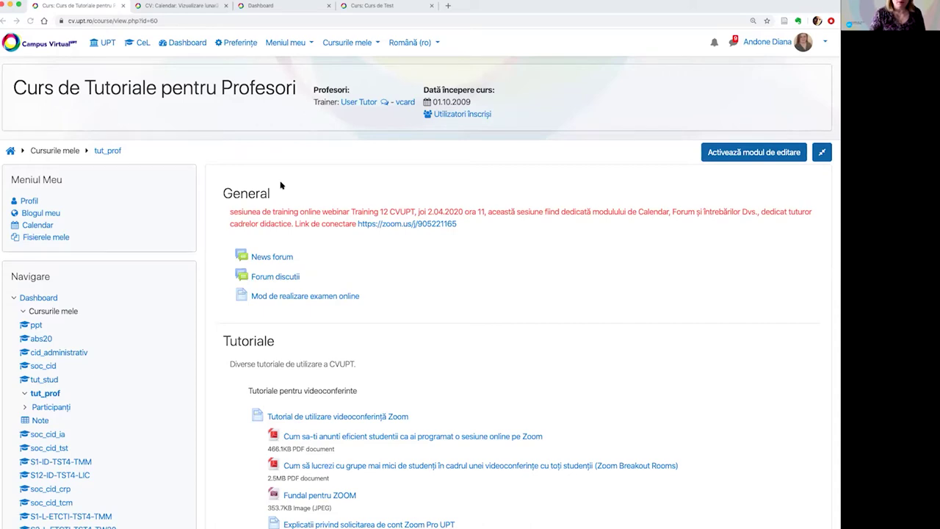
Switch to the Dashboard and review its course overview, side blocks and the account menu's options
left_click(287, 8)
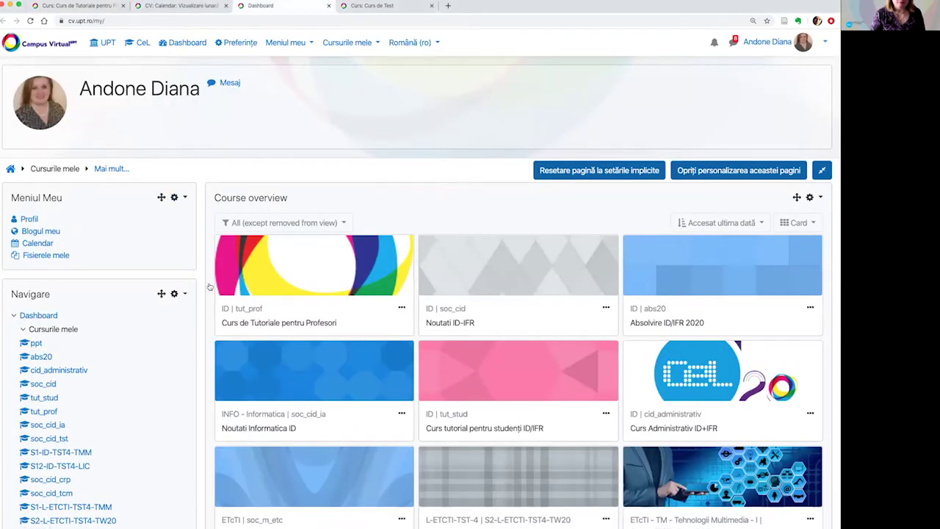
scroll(151, 250, "down", 1)
scroll(101, 254, "up", 1)
scroll(149, 317, "down", 5)
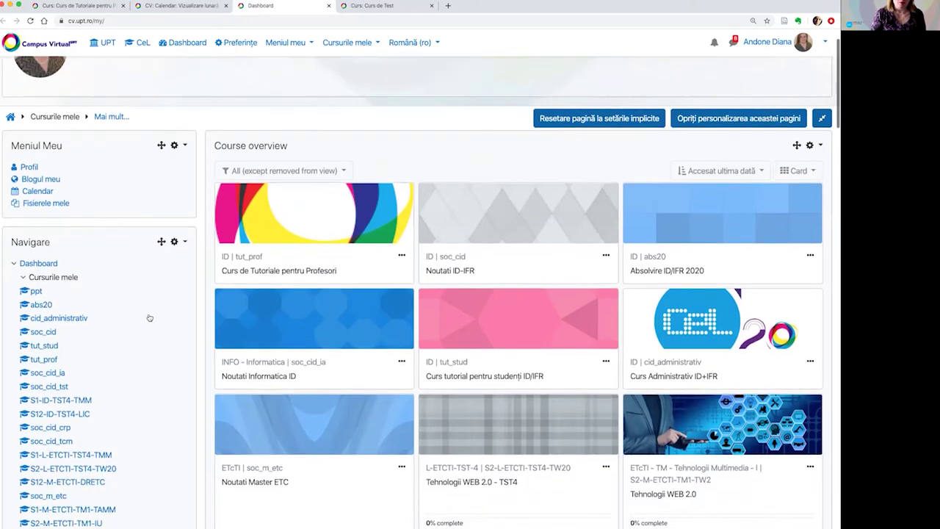
scroll(149, 317, "down", 13)
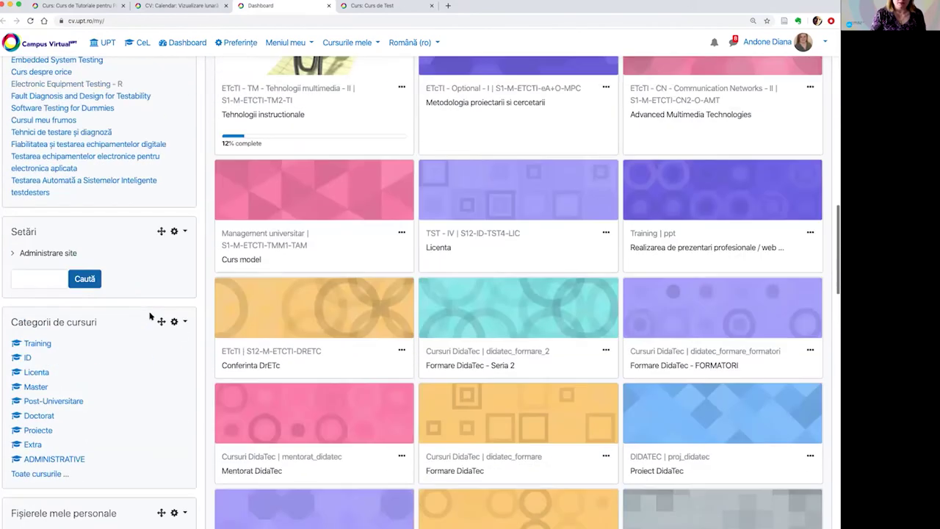
scroll(149, 317, "down", 5)
scroll(149, 316, "up", 15)
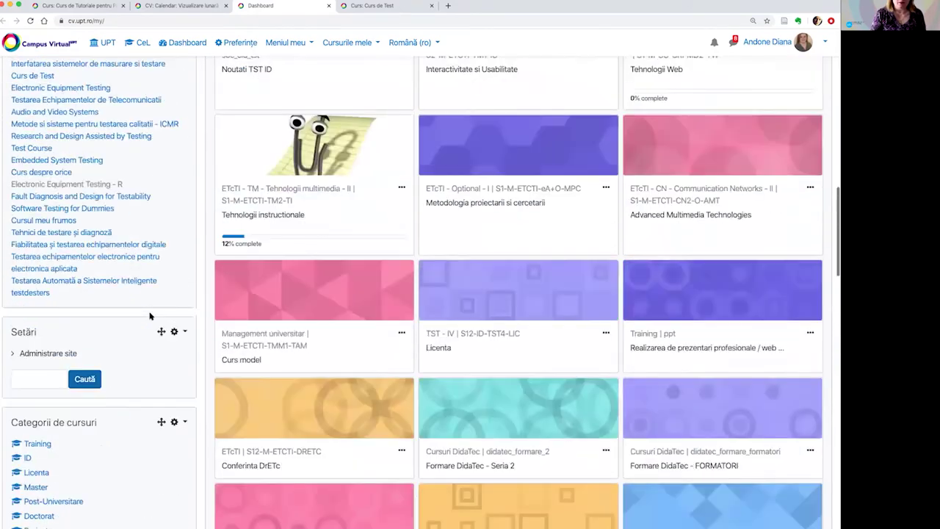
scroll(149, 315, "up", 10)
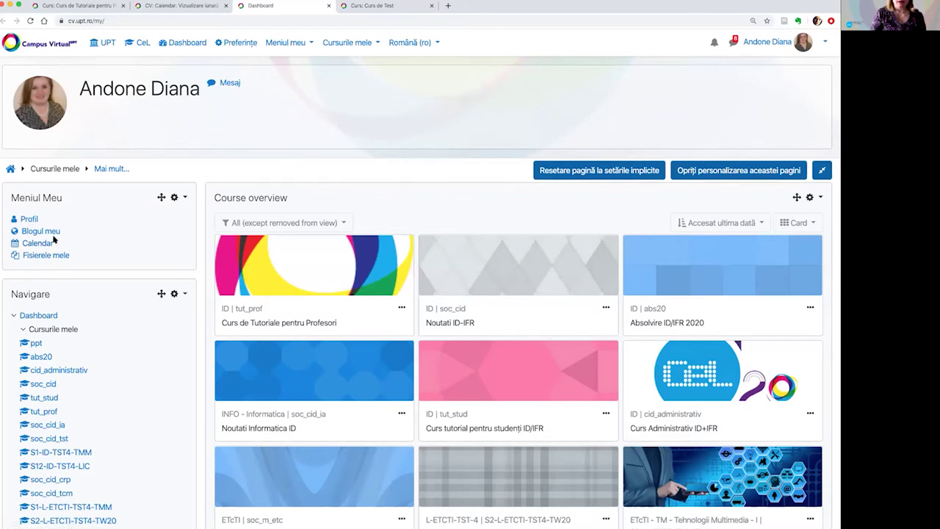
left_click(824, 44)
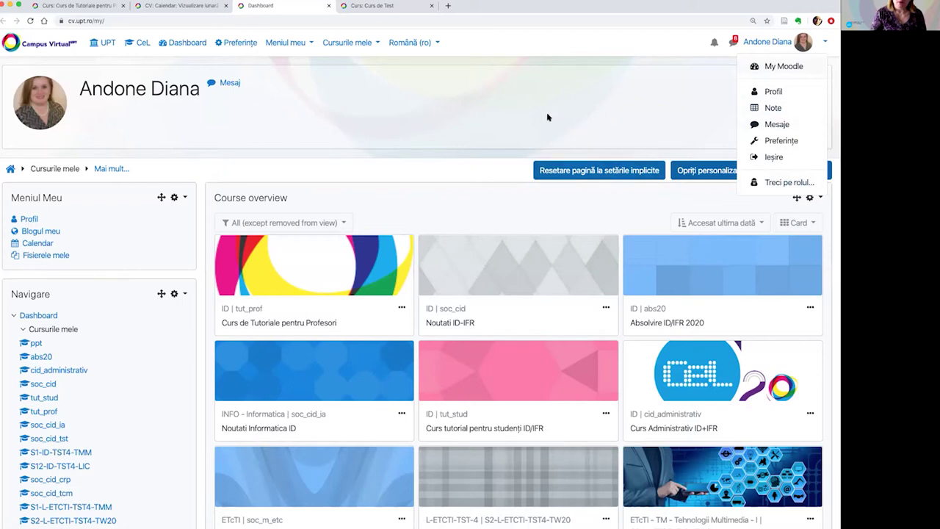
key("Escape")
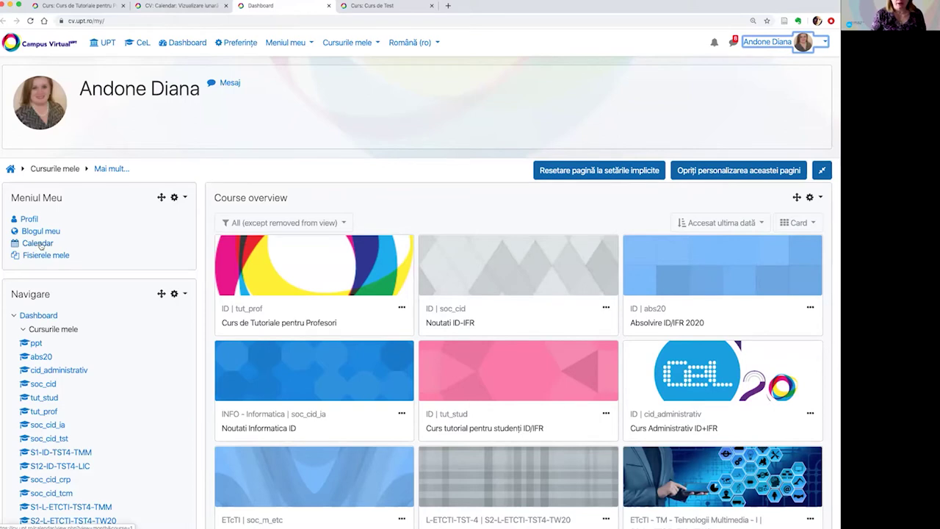
Switch to the monthly calendar, look over April 2020 and display March 2020
left_click(186, 5)
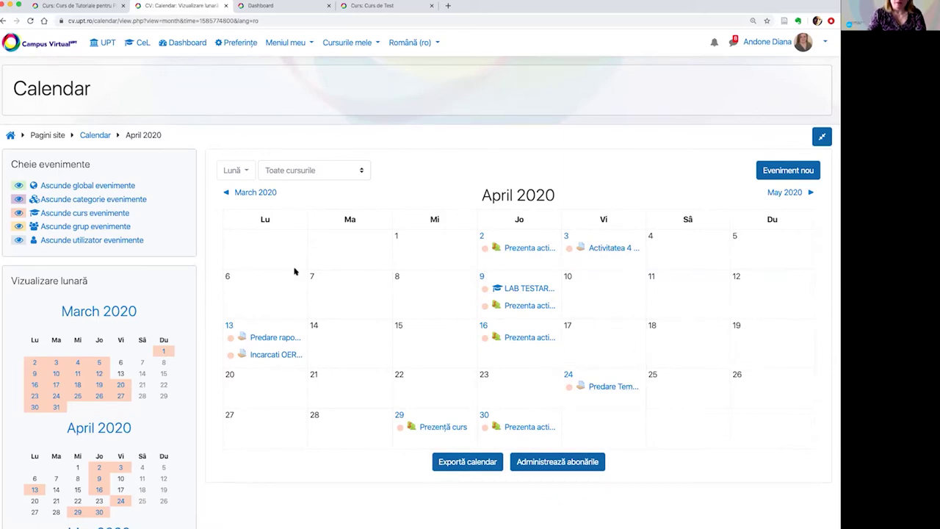
scroll(156, 361, "down", 2)
scroll(159, 367, "down", 3)
scroll(186, 365, "up", 4)
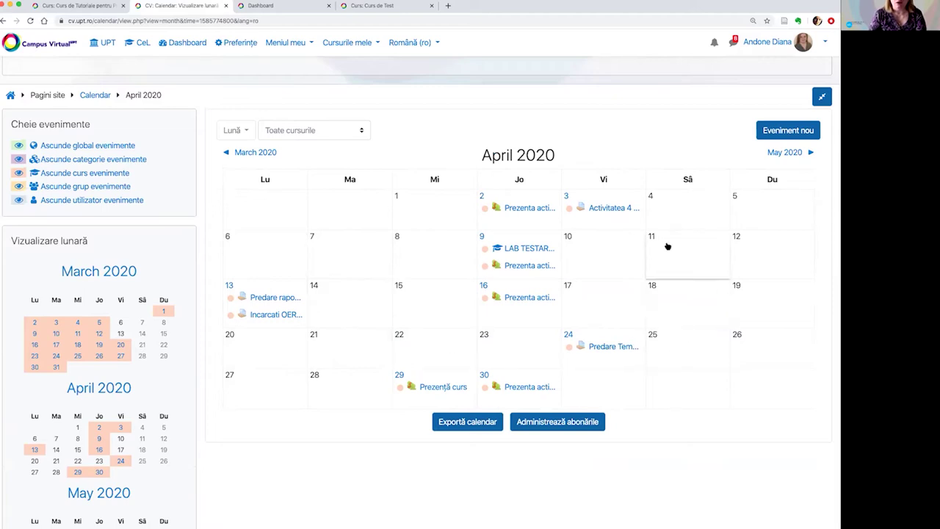
left_click(253, 152)
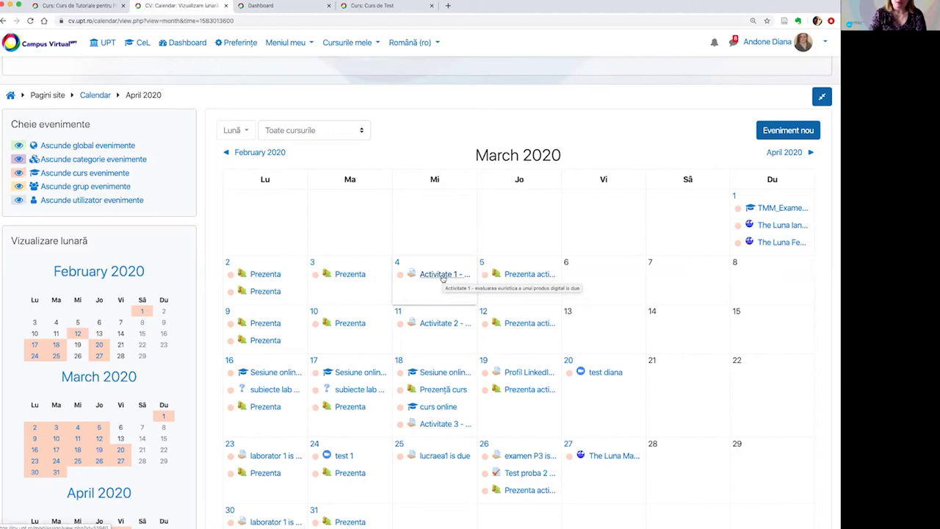
View the details of the 4 March Activitate 1 event and open its activity in a new browser tab
left_click(443, 276)
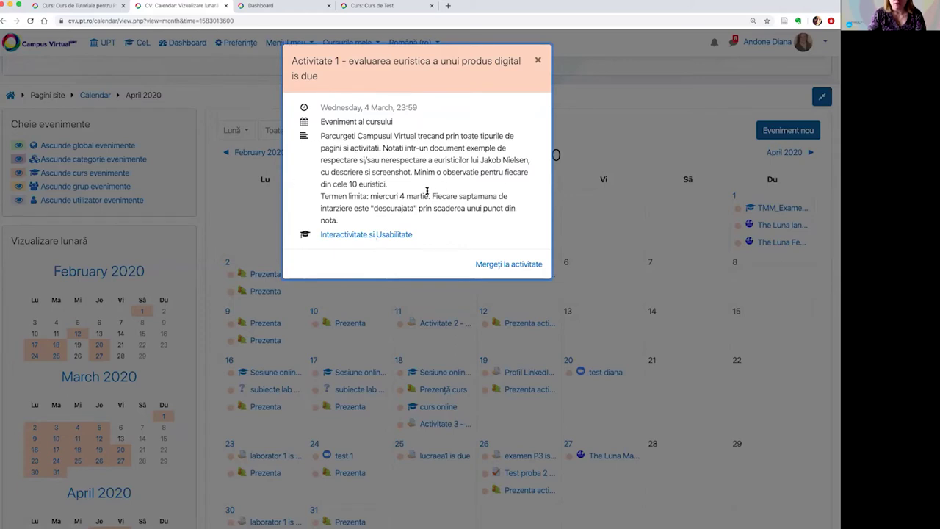
right_click(520, 267)
left_click(547, 271)
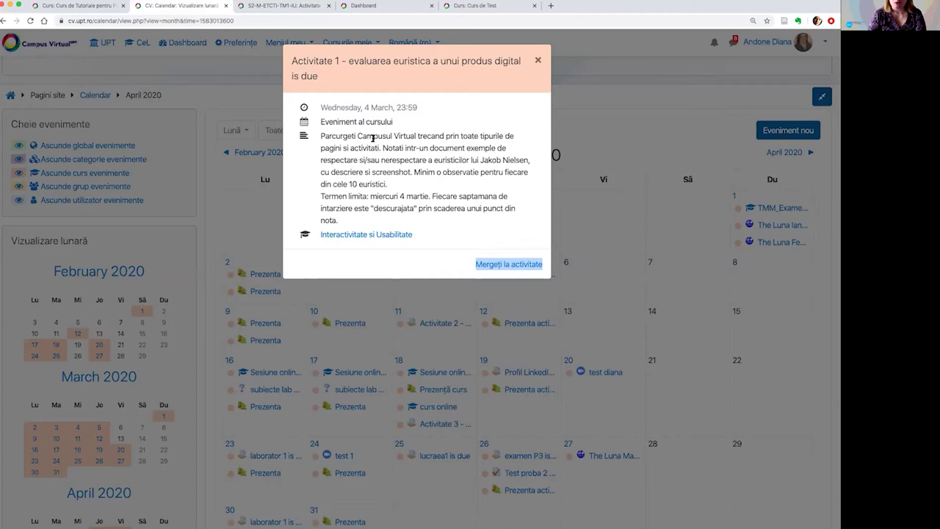
left_click(539, 62)
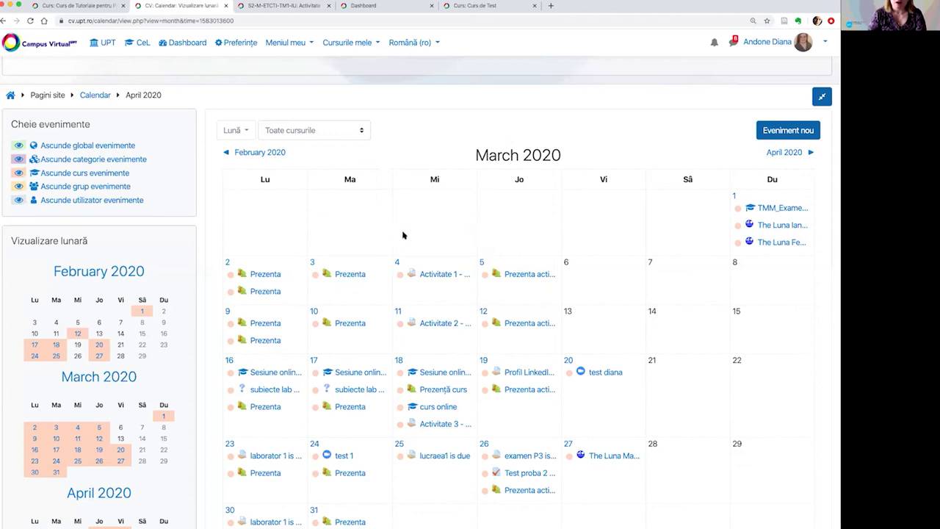
Look over the March events and examine the description, deadline and grading summary on the Activitate 1 page
scroll(401, 235, "down", 1)
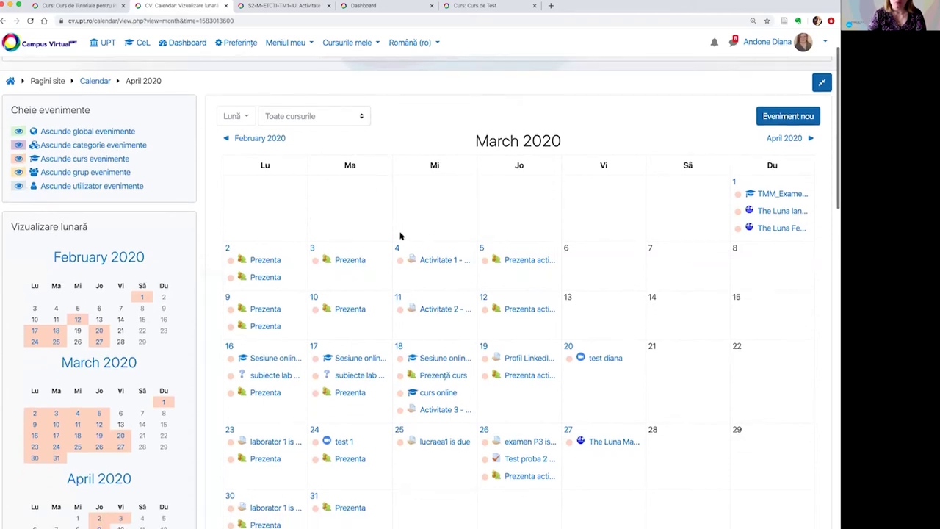
scroll(401, 235, "down", 3)
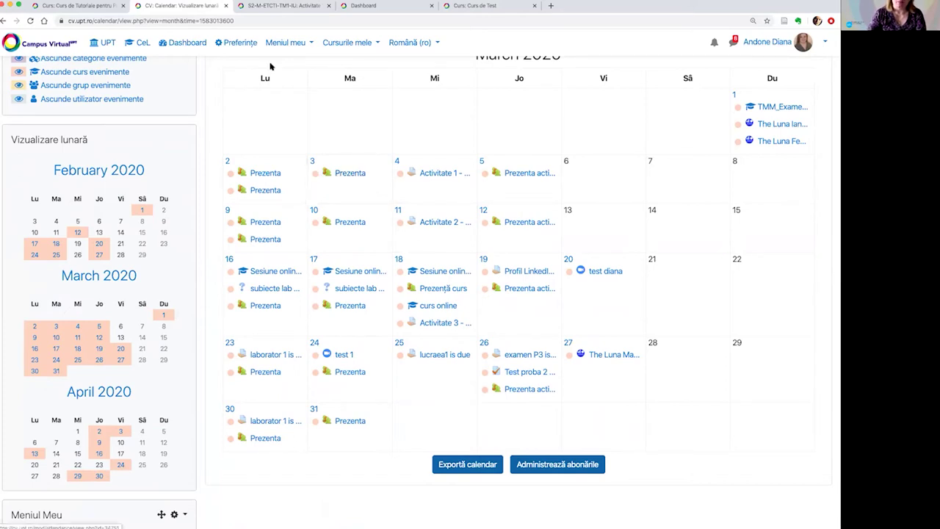
left_click(283, 6)
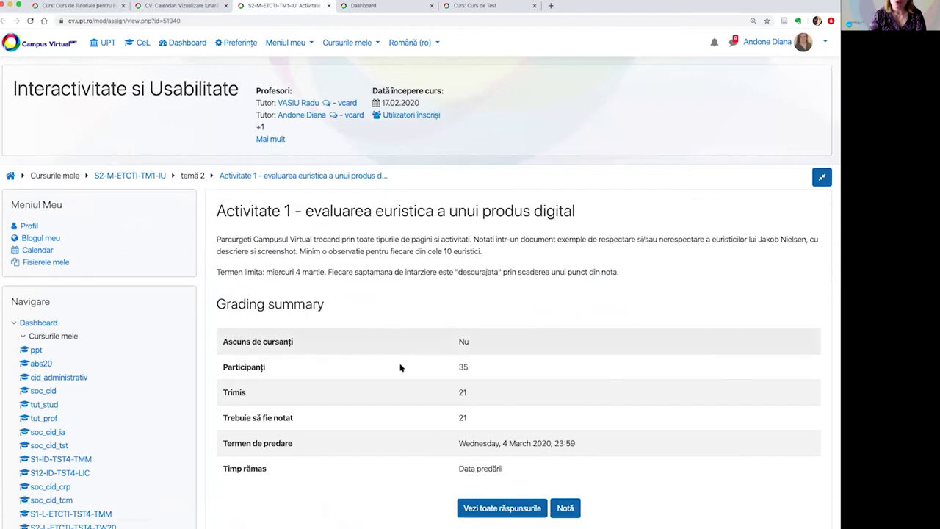
scroll(514, 382, "down", 3)
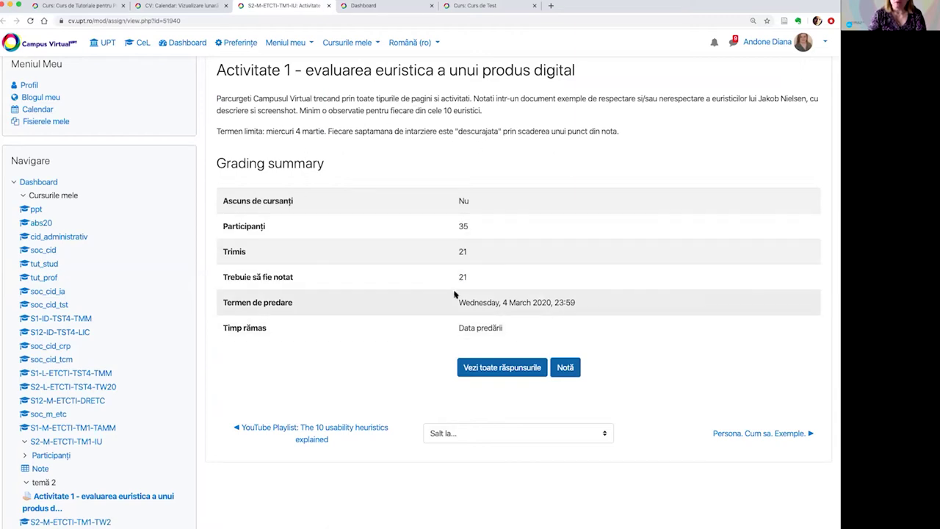
scroll(440, 323, "up", 1)
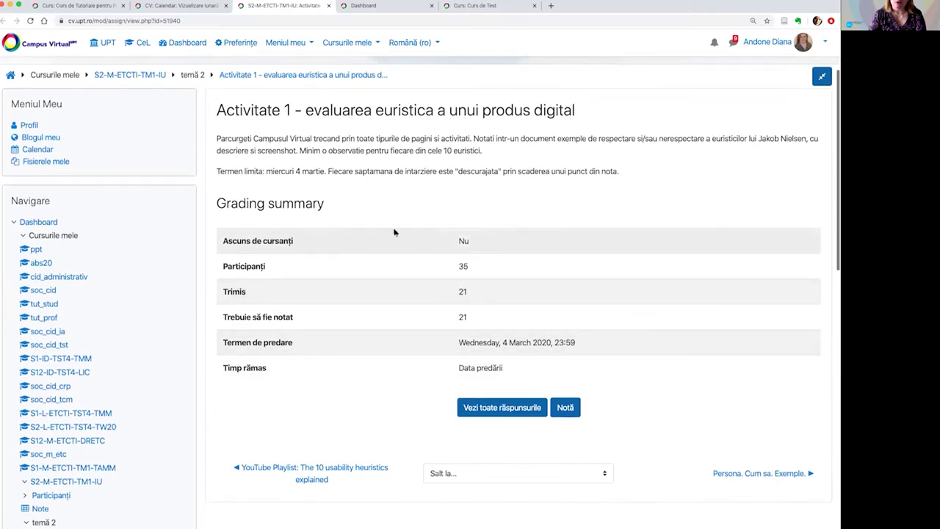
scroll(404, 326, "up", 3)
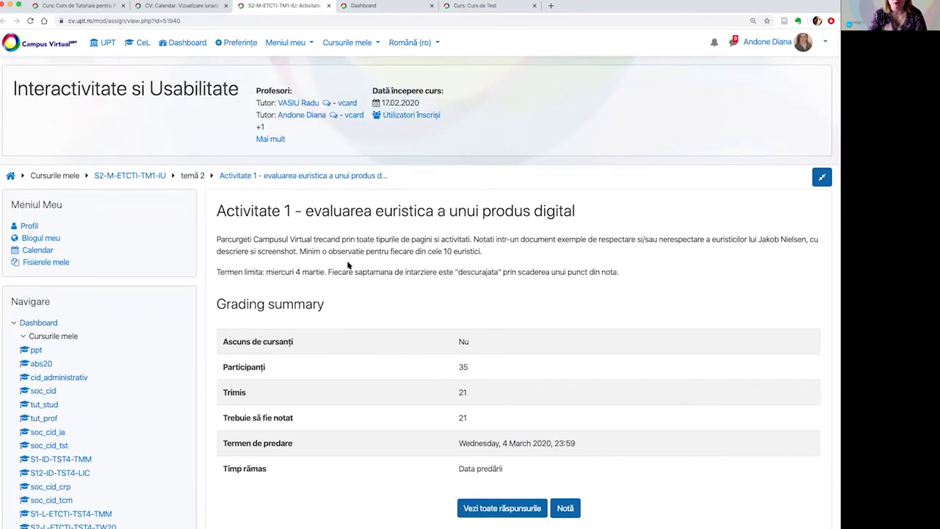
Return to the March calendar and view the details of the Prezenta event on 23 March
left_click(195, 8)
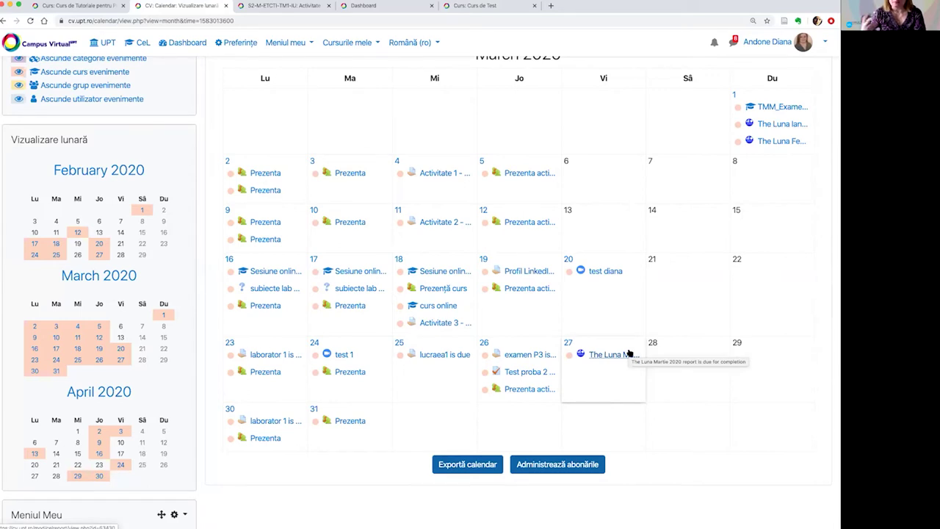
scroll(629, 354, "down", 1)
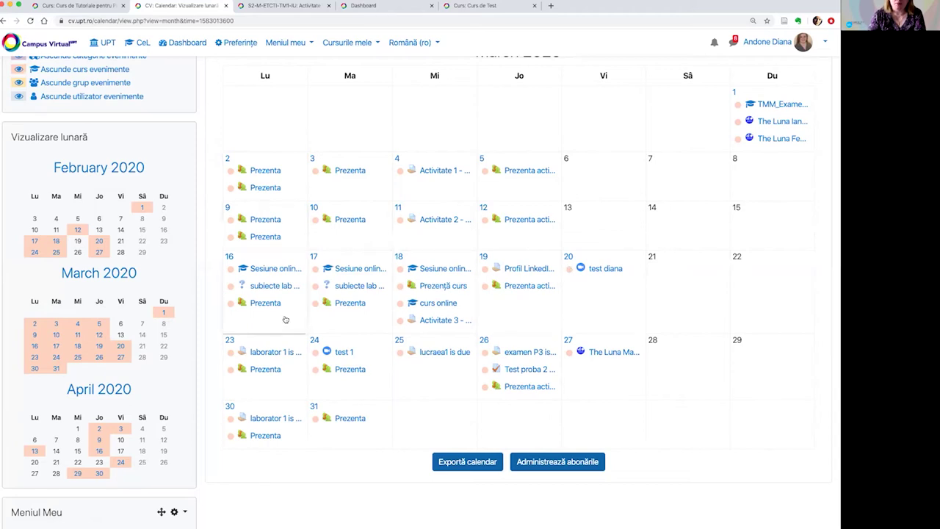
left_click(264, 370)
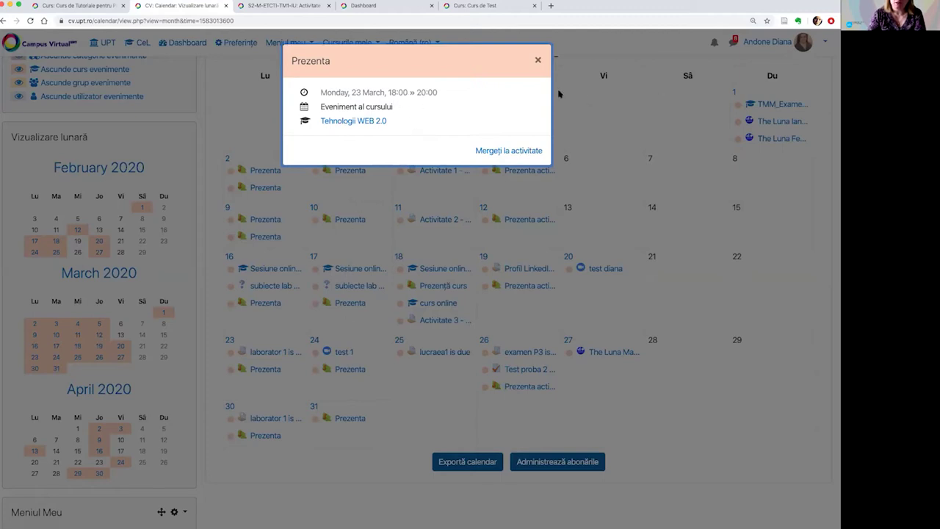
left_click(537, 60)
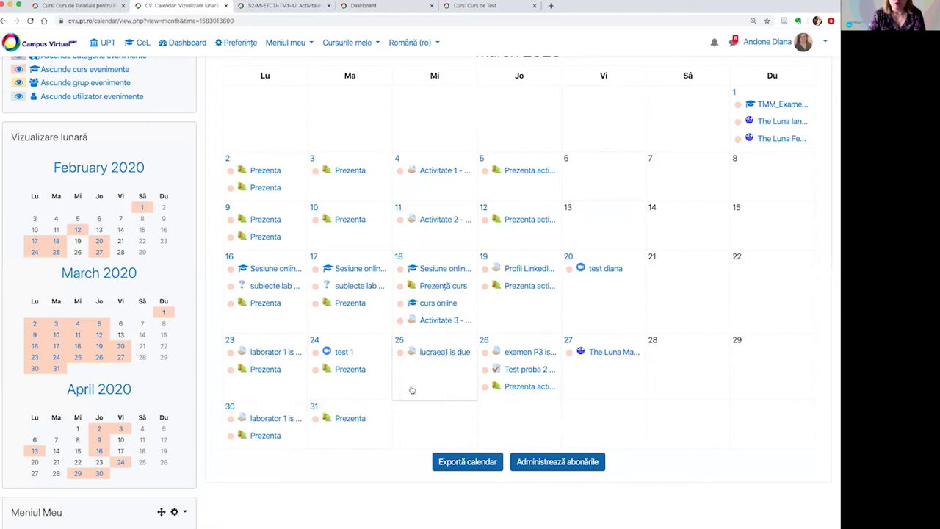
View the details of the test 1 event on 24 March and close them
scroll(412, 390, "down", 1)
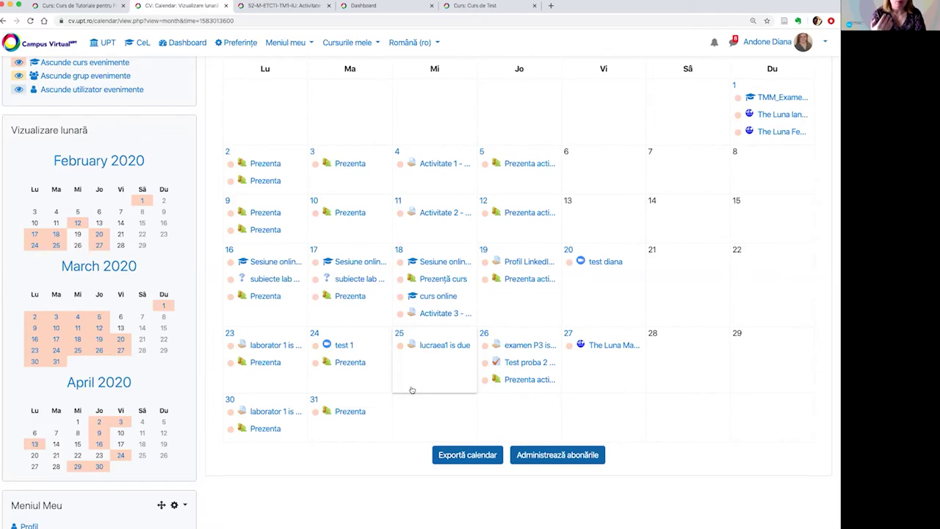
left_click(340, 347)
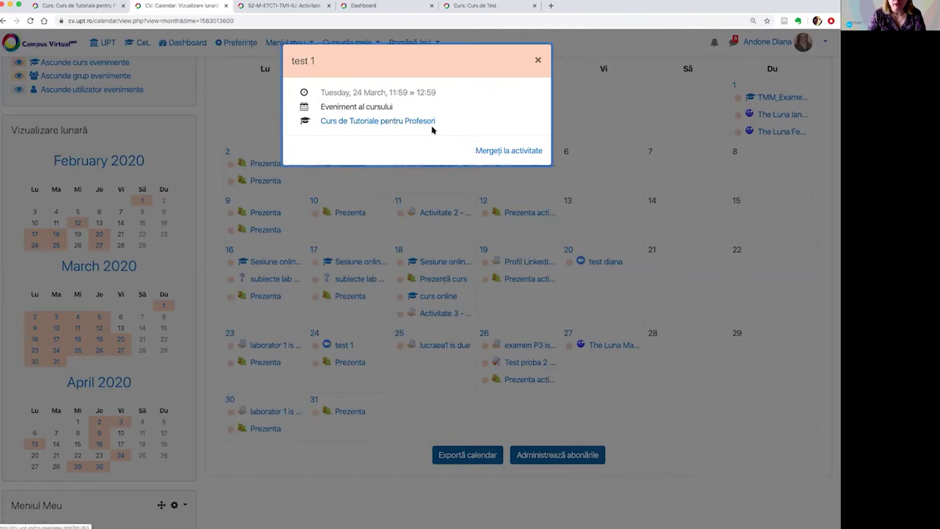
left_click(538, 61)
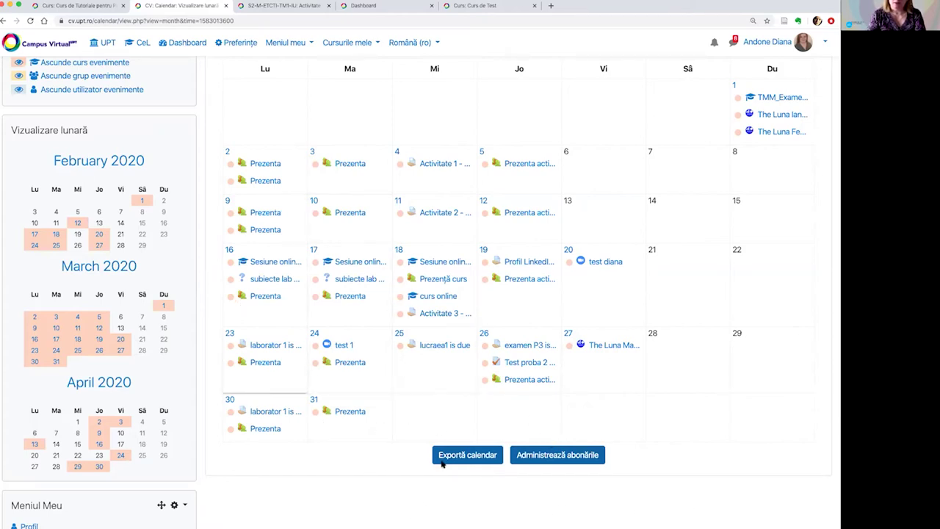
scroll(417, 422, "up", 3)
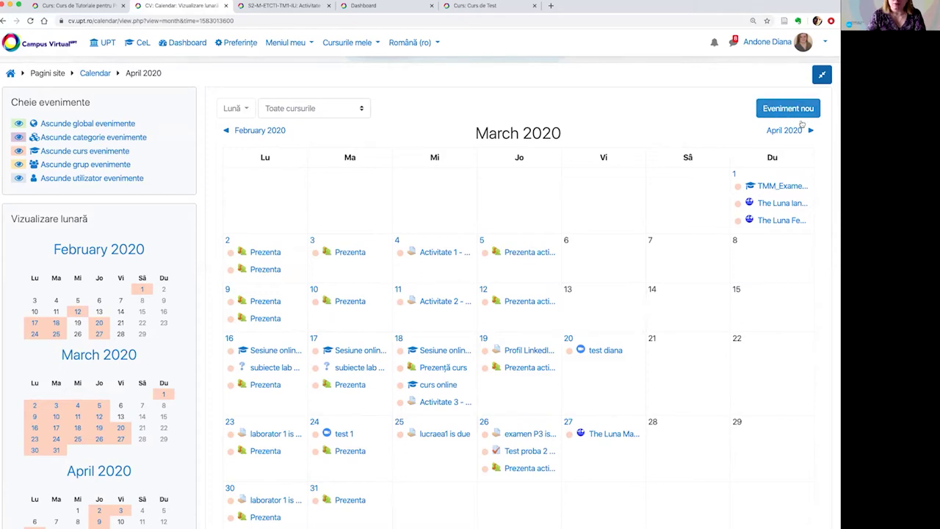
left_click(800, 109)
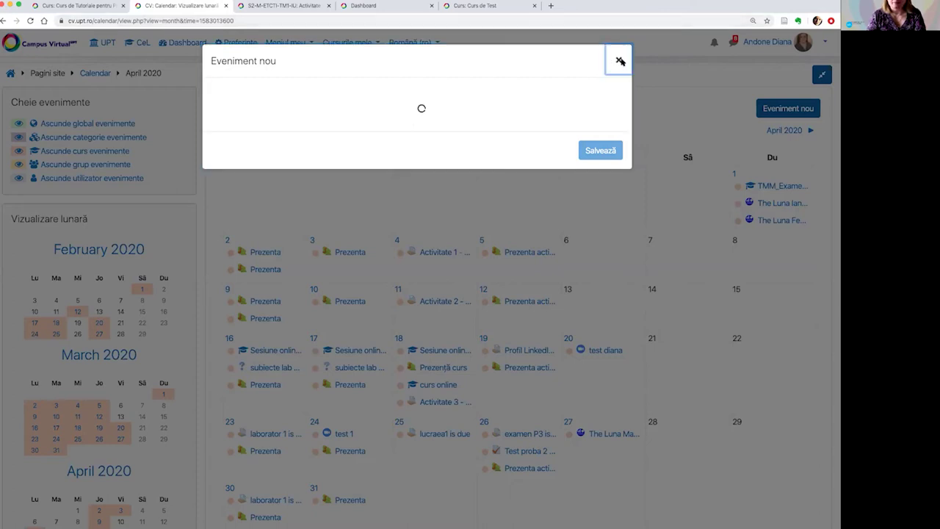
left_click(620, 61)
left_click(30, 20)
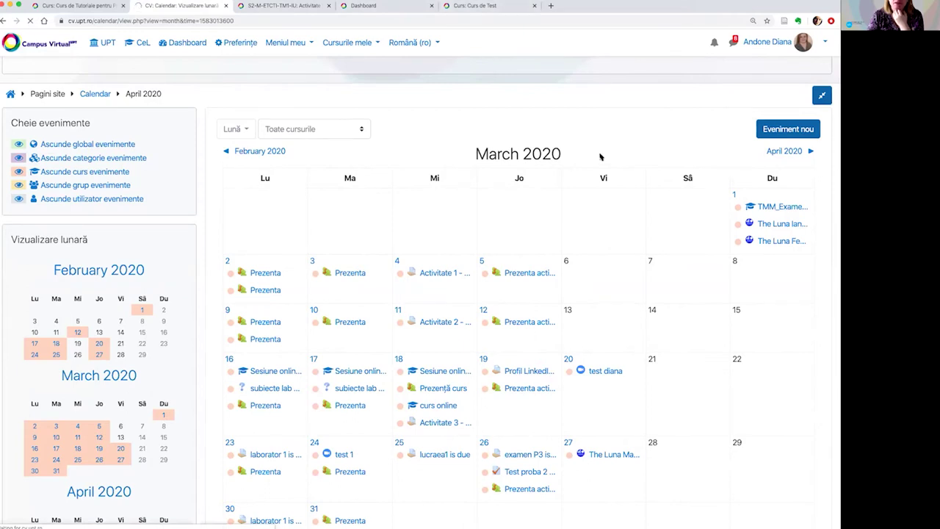
left_click(788, 129)
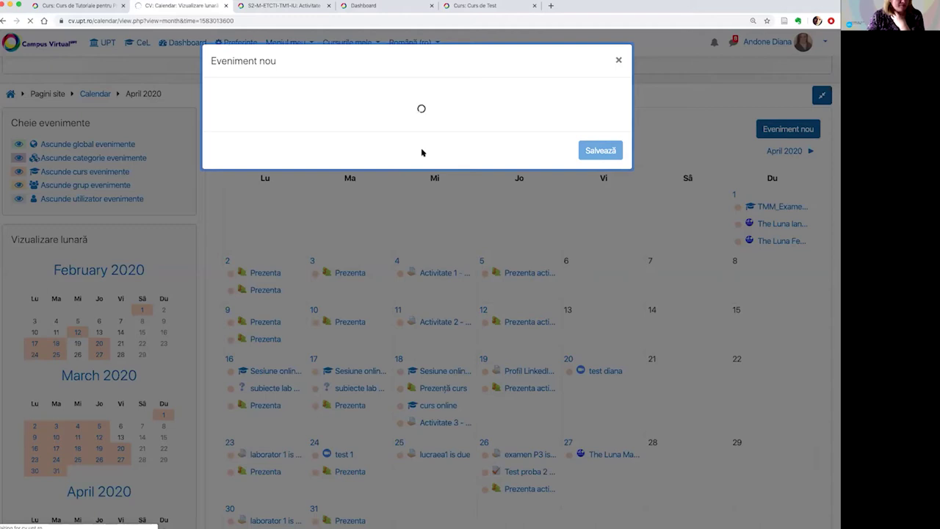
left_click(618, 61)
Switch to the Curs de Test course page and open the calendar from there
left_click(481, 6)
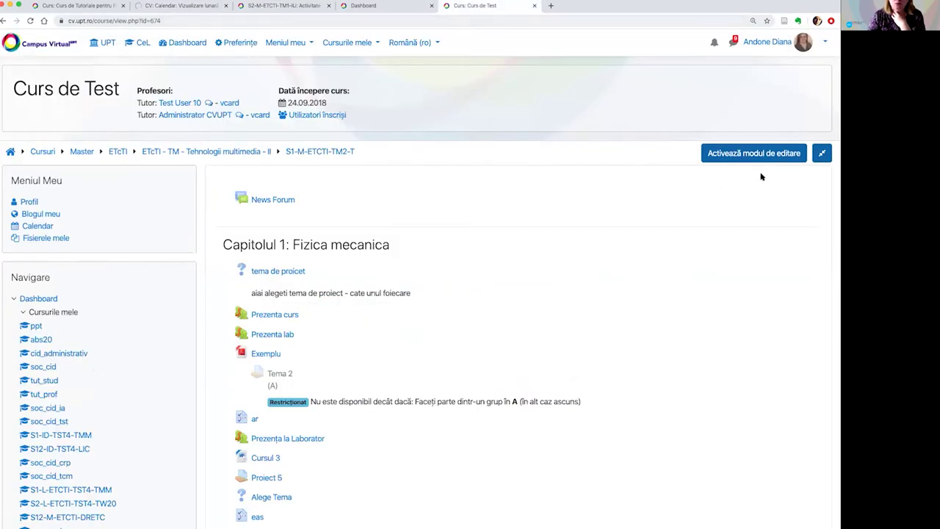
scroll(365, 273, "down", 2)
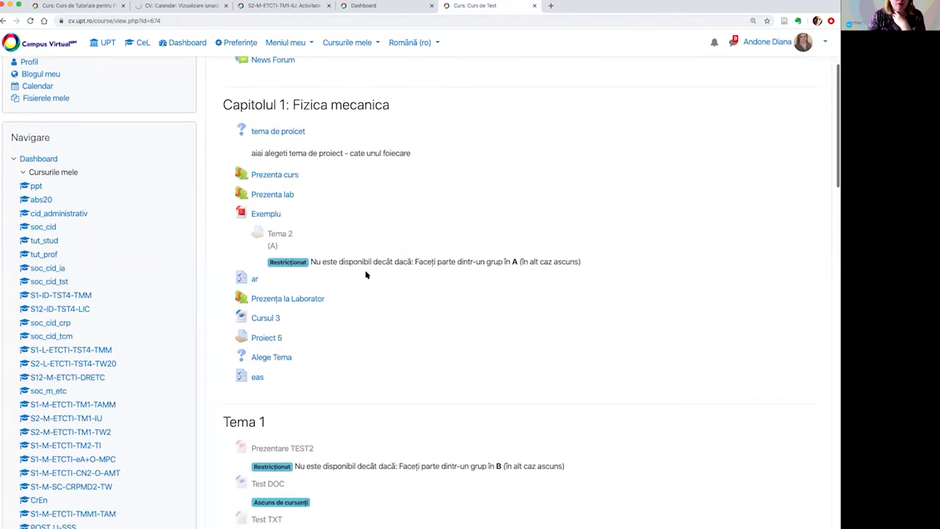
scroll(365, 273, "up", 1)
scroll(304, 253, "up", 1)
left_click(40, 202)
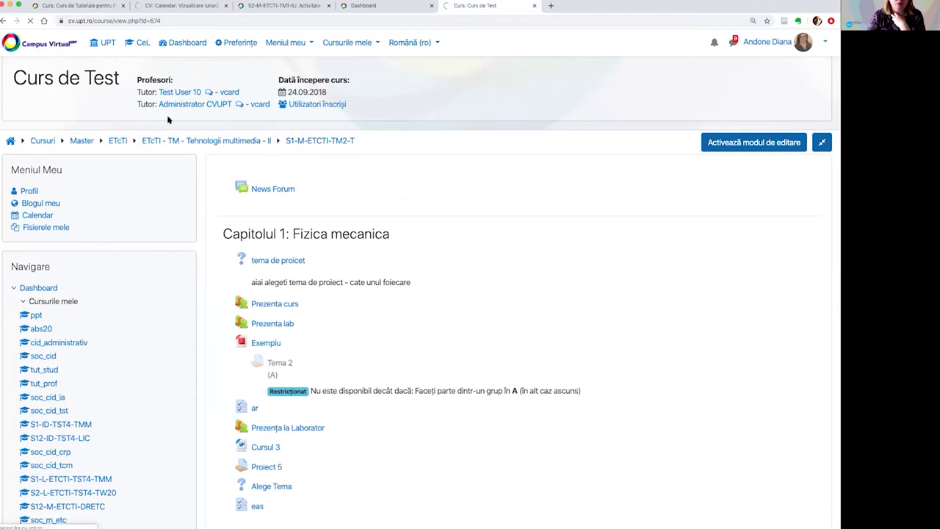
left_click(177, 6)
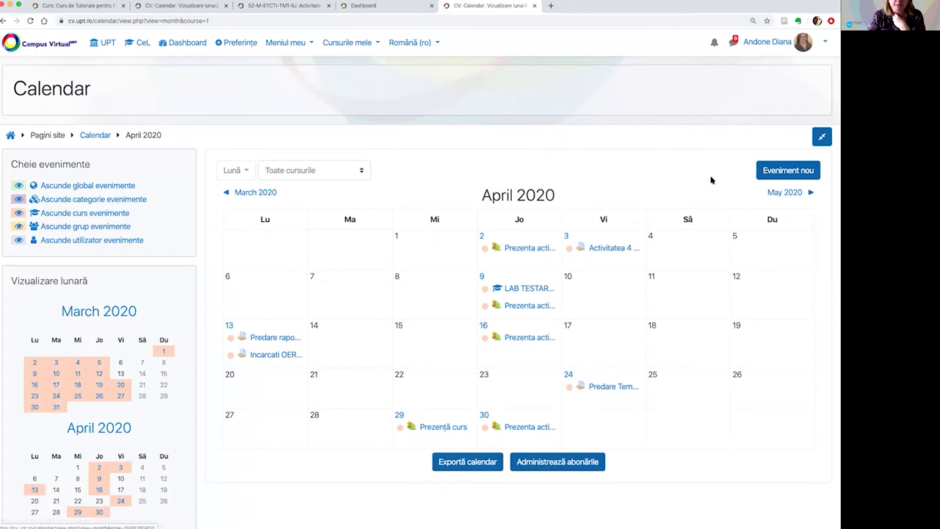
Start a new calendar event with all its optional fields shown and title it "Examen P3"
left_click(788, 171)
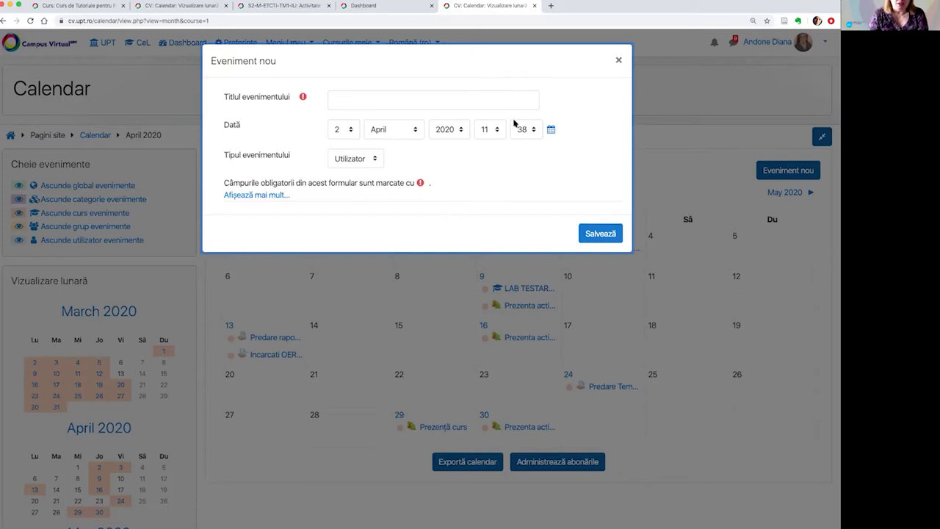
left_click(257, 195)
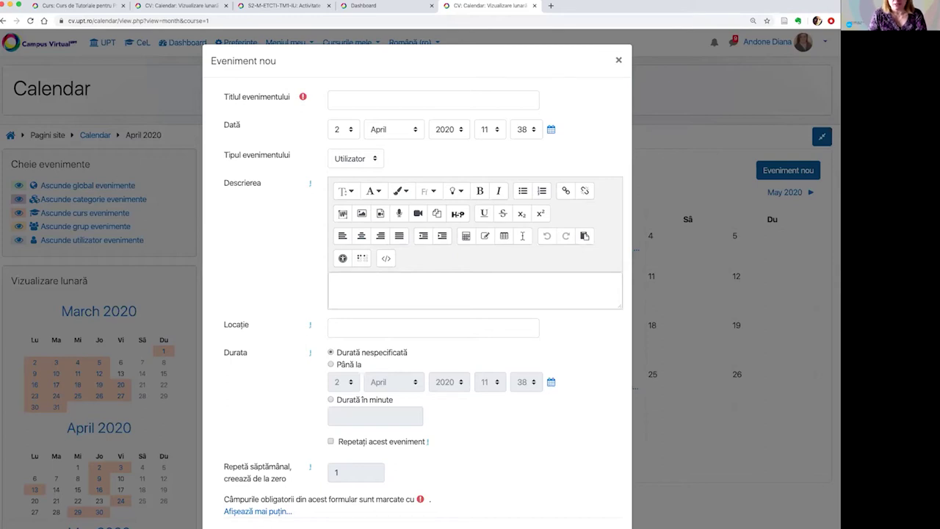
scroll(719, 380, "down", 1)
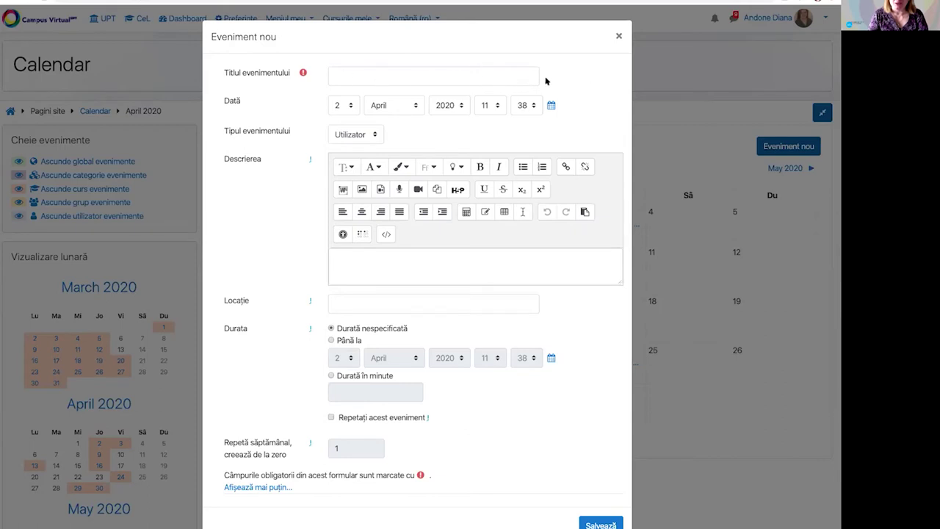
left_click(354, 77)
type("Ex")
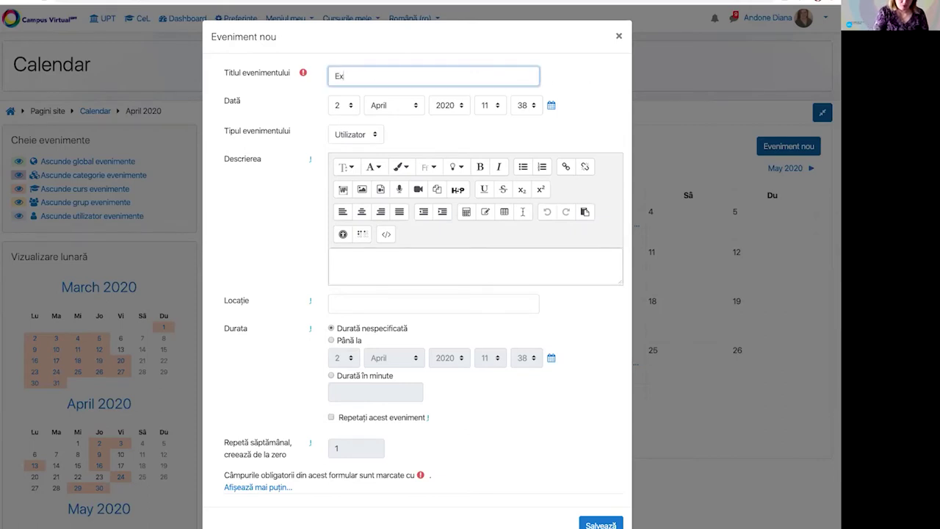
type("amen ")
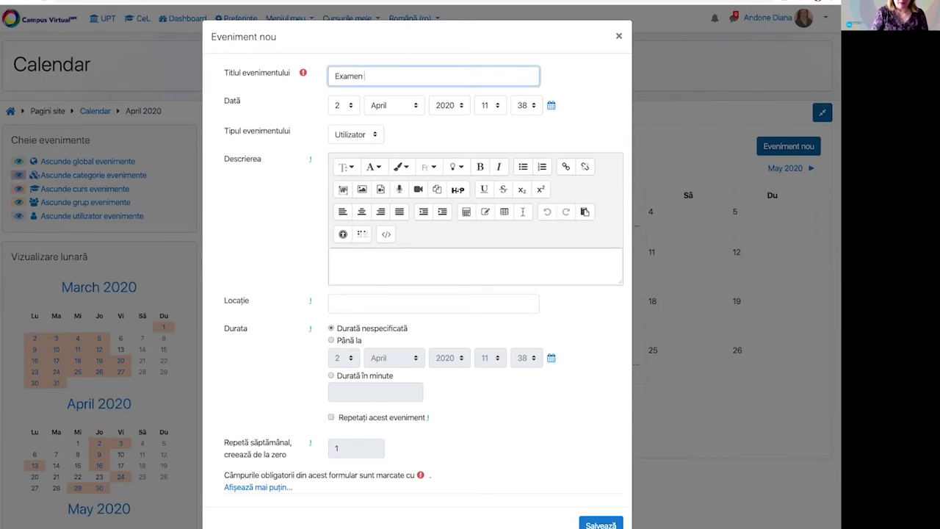
type("P3")
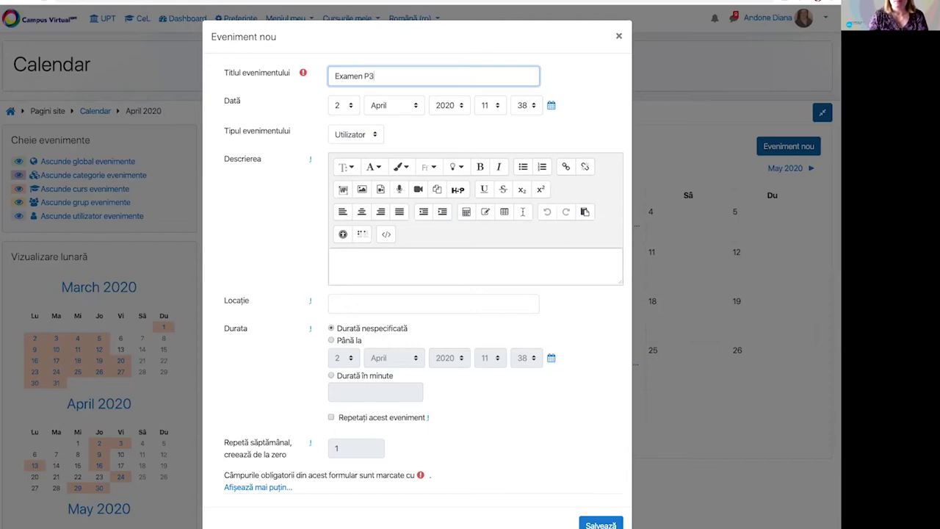
Set the Examen P3 event's date and time to 5 April 2020, 11:00
left_click(344, 106)
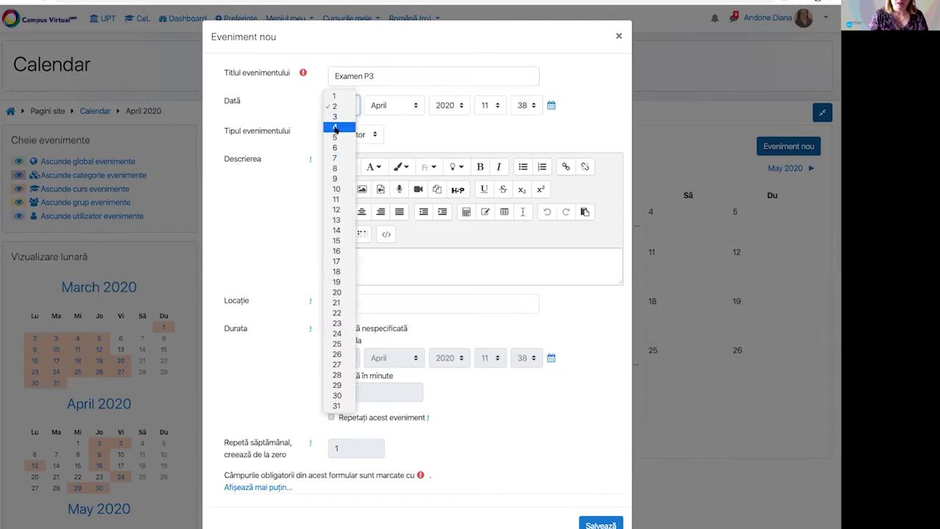
left_click(335, 139)
left_click(494, 108)
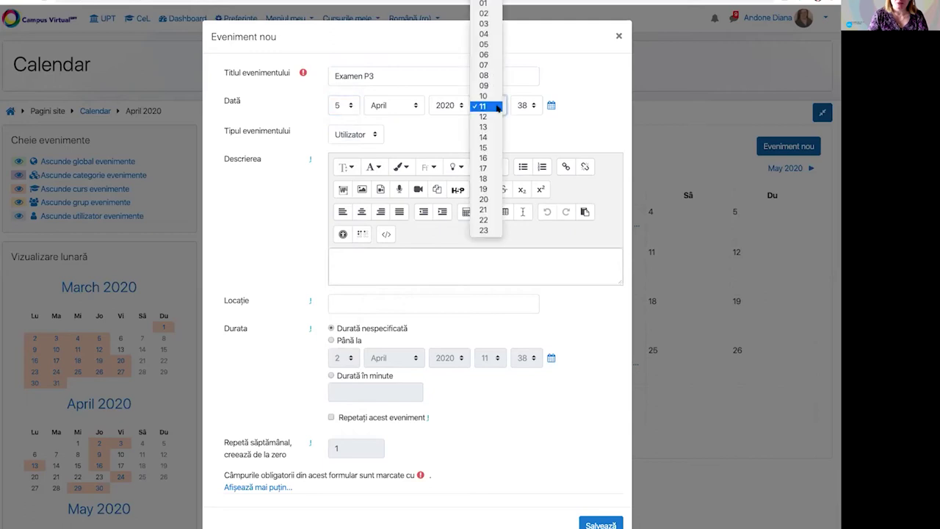
left_click(492, 108)
left_click(528, 105)
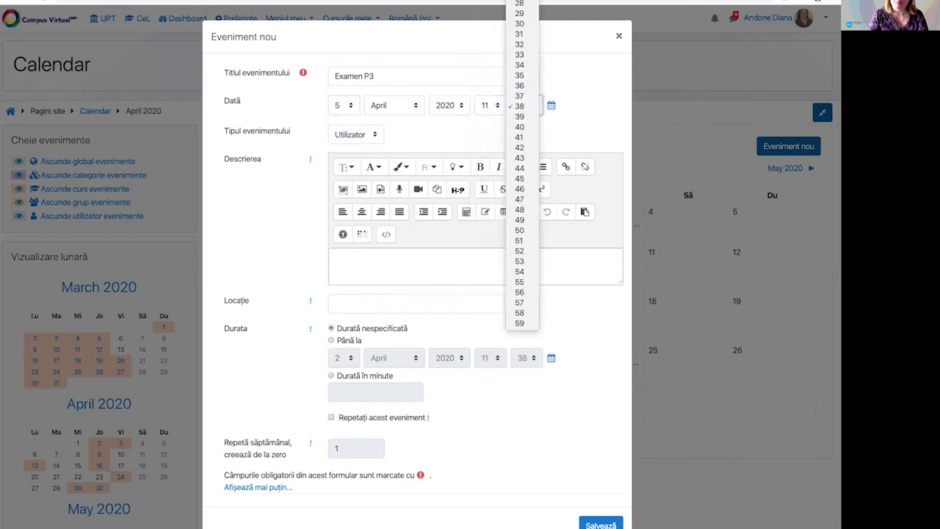
scroll(536, 5, "up", 5)
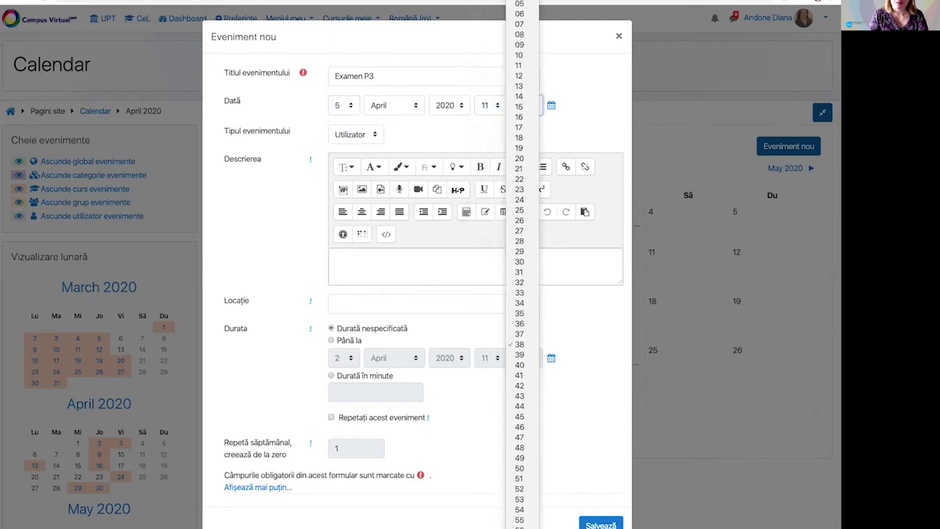
scroll(523, 8, "up", 2)
left_click(523, 10)
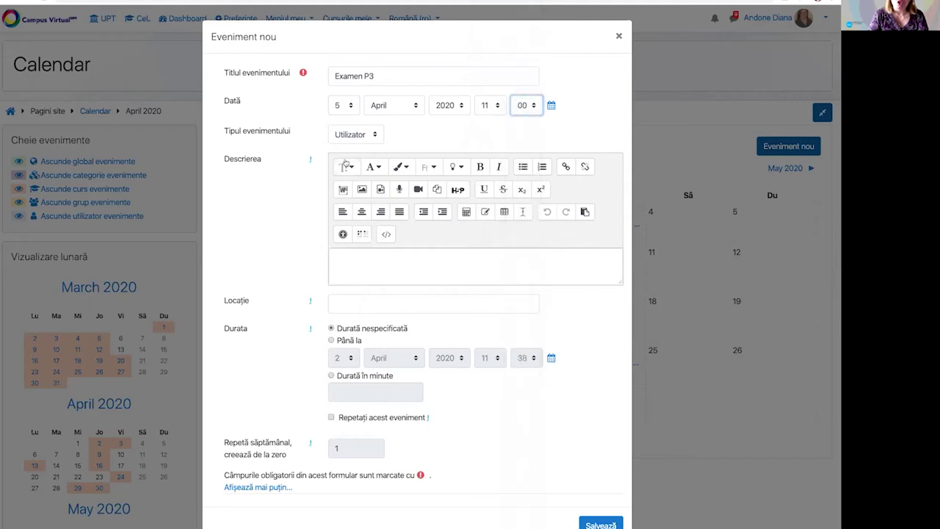
Set the event type to Grup and look through the courses offered for a group event
left_click(352, 141)
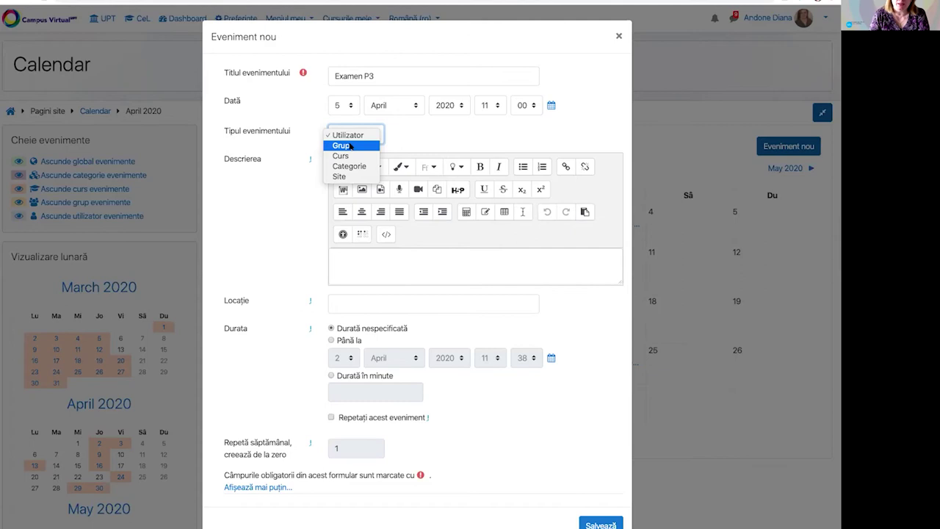
left_click(351, 145)
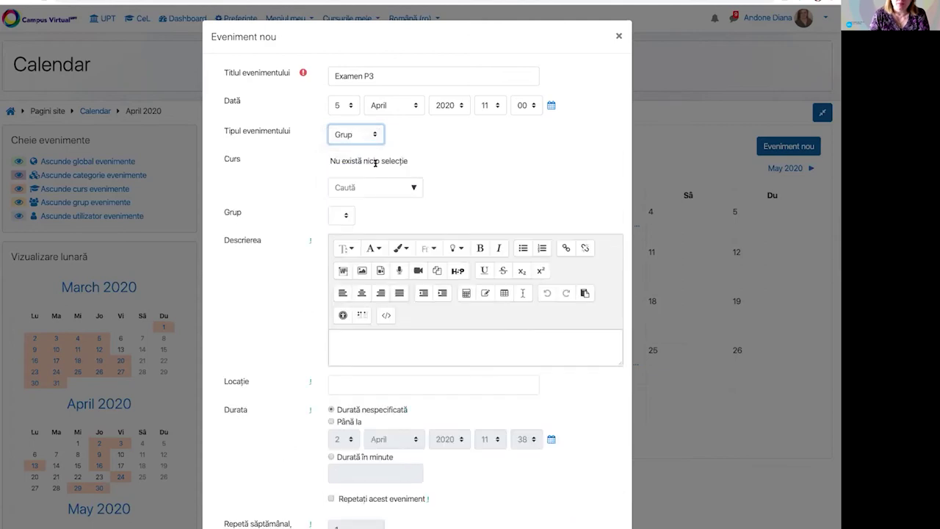
left_click(413, 188)
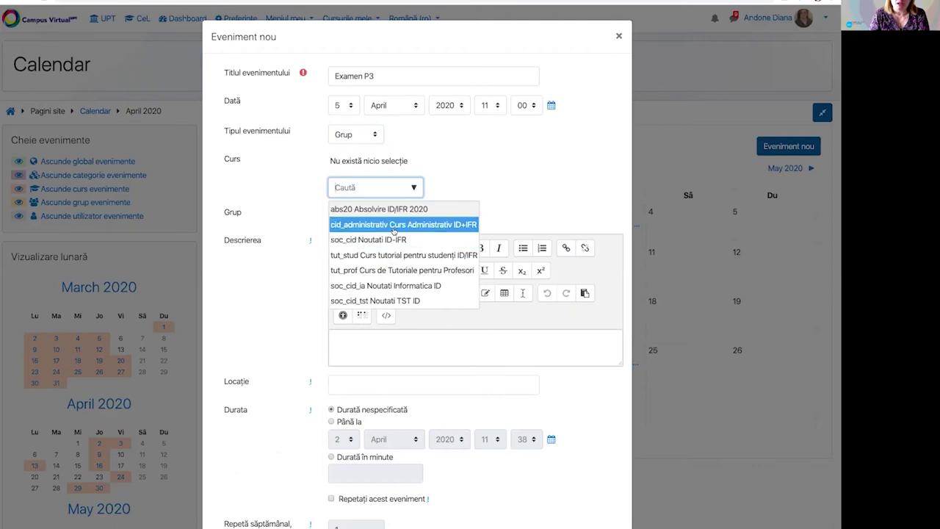
scroll(394, 231, "down", 2)
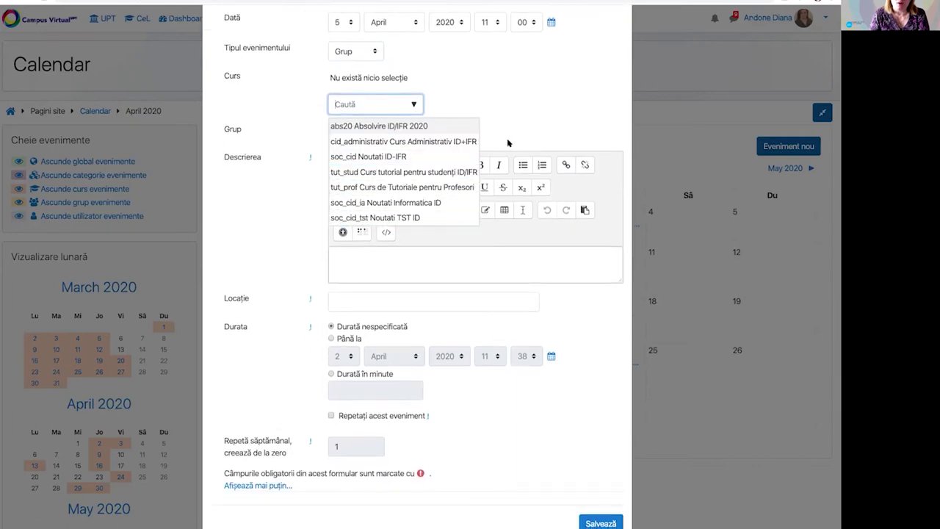
scroll(441, 169, "up", 1)
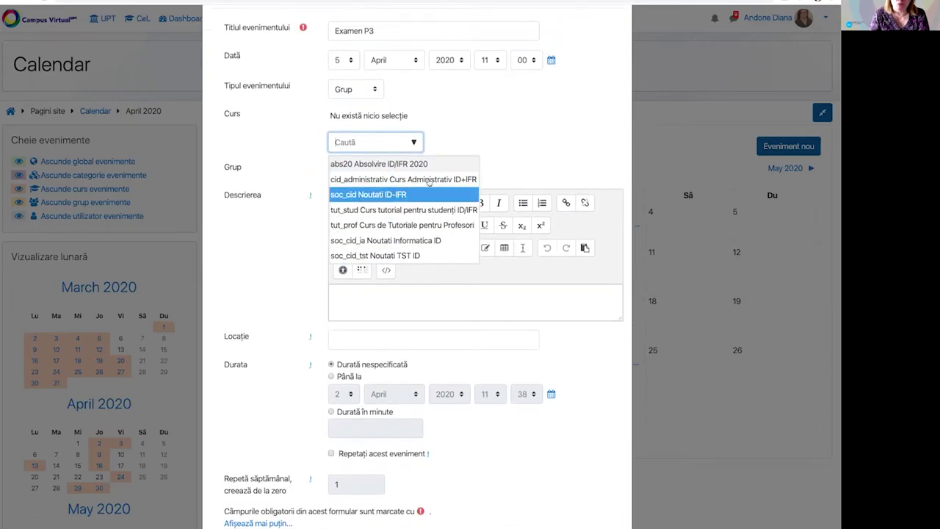
left_click(522, 131)
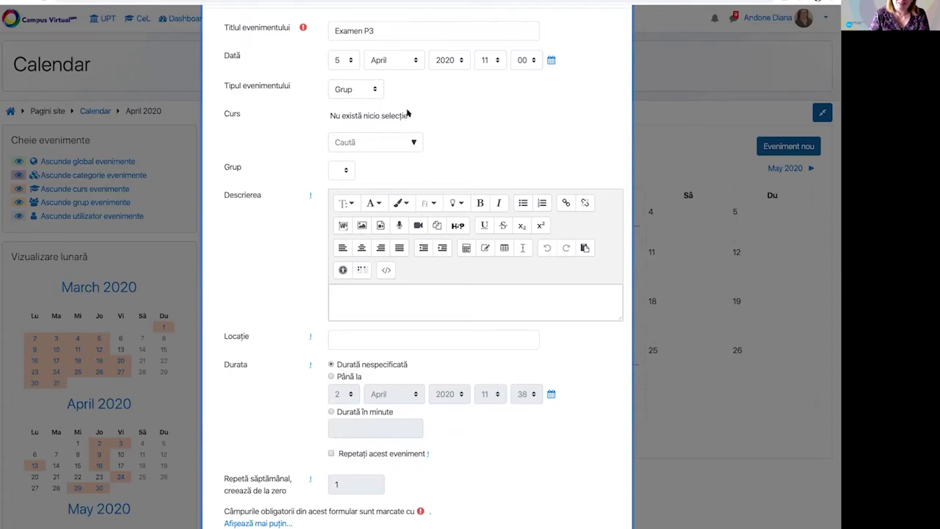
Change the event type to Curs and look through the courses offered for it
left_click(368, 91)
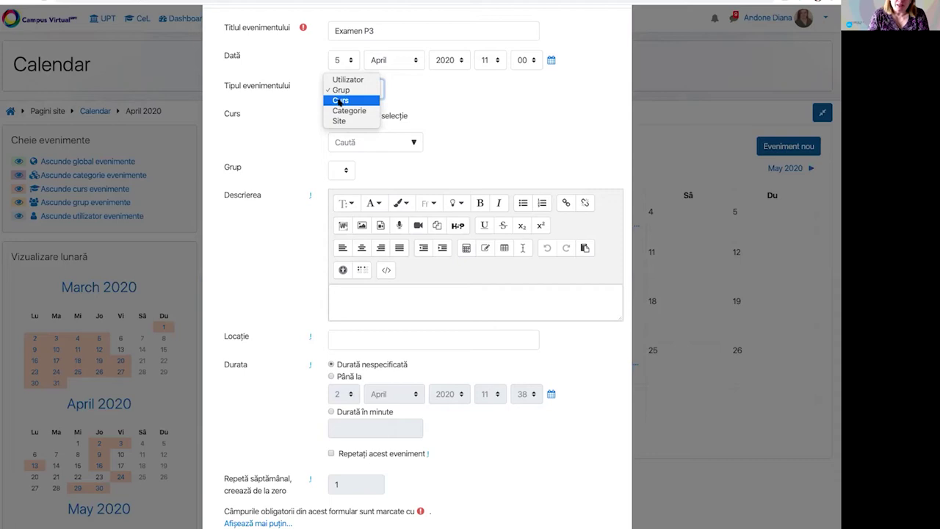
left_click(339, 101)
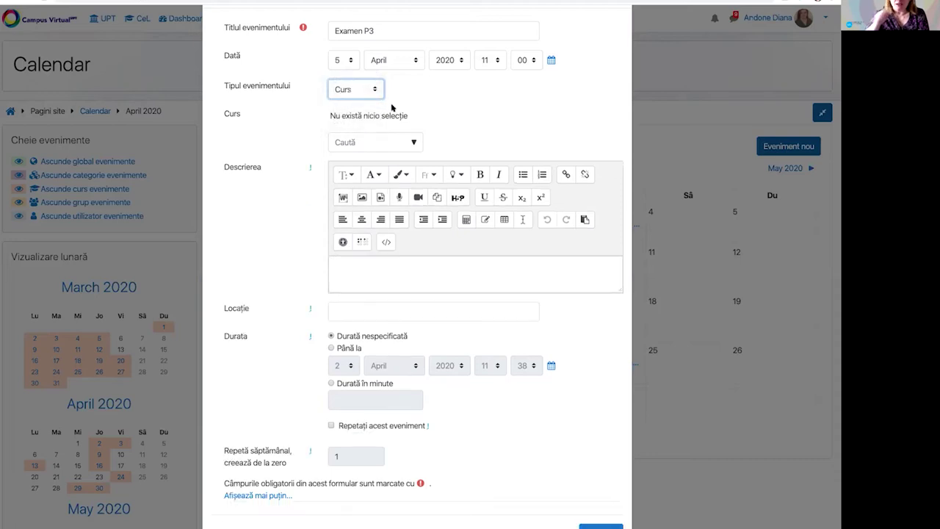
left_click(413, 145)
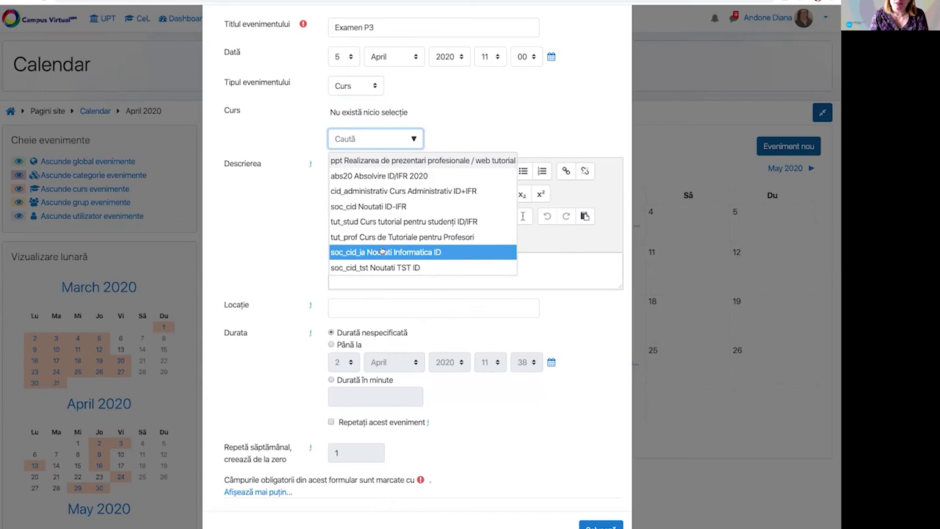
left_click(457, 105)
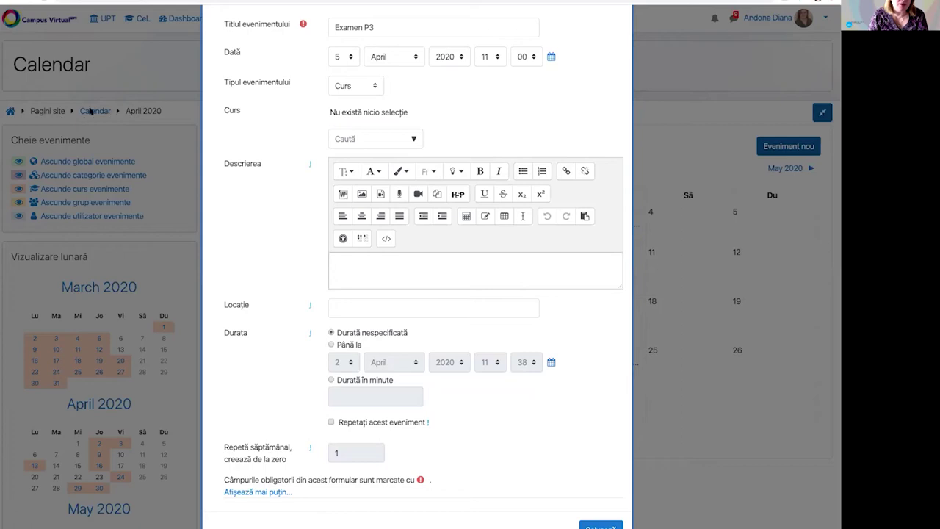
Keep the event type as Curs and assign the event to the course "tut_prof Curs de Tutoriale pentru Profesori"
left_click(367, 94)
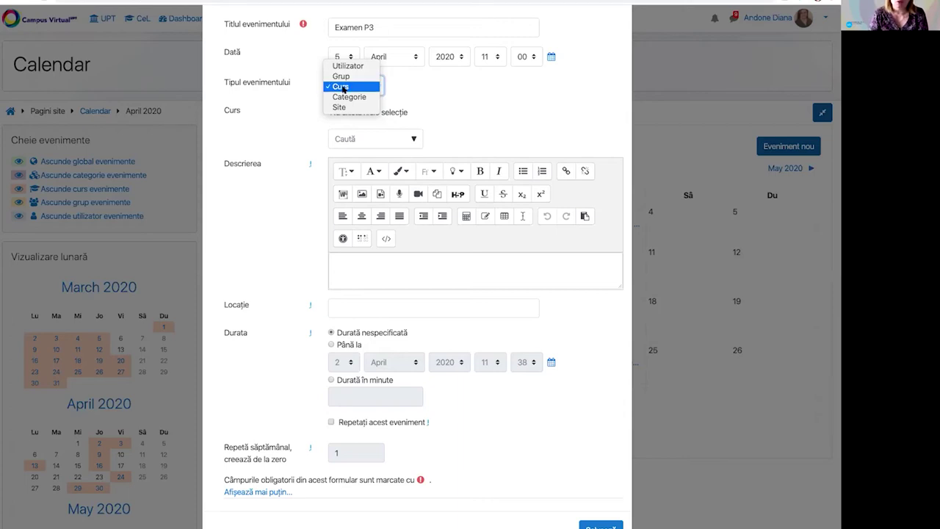
left_click(343, 86)
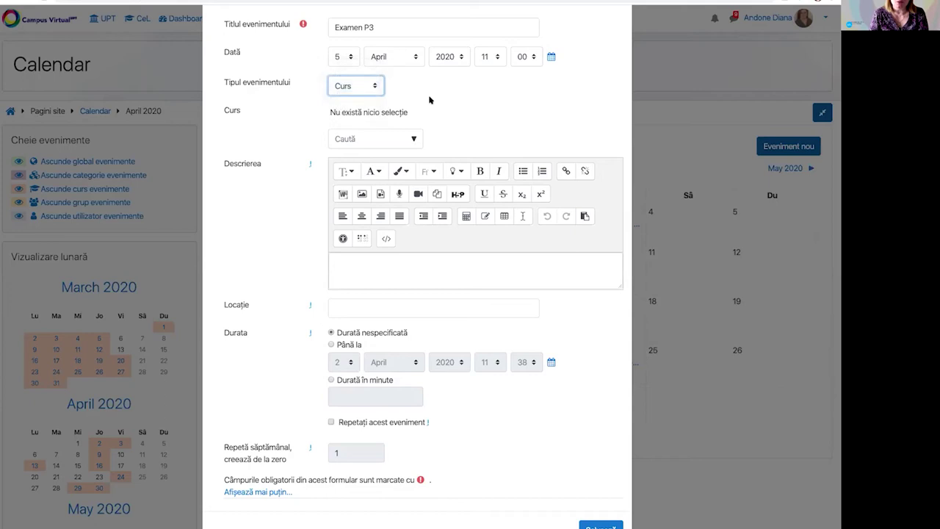
left_click(413, 139)
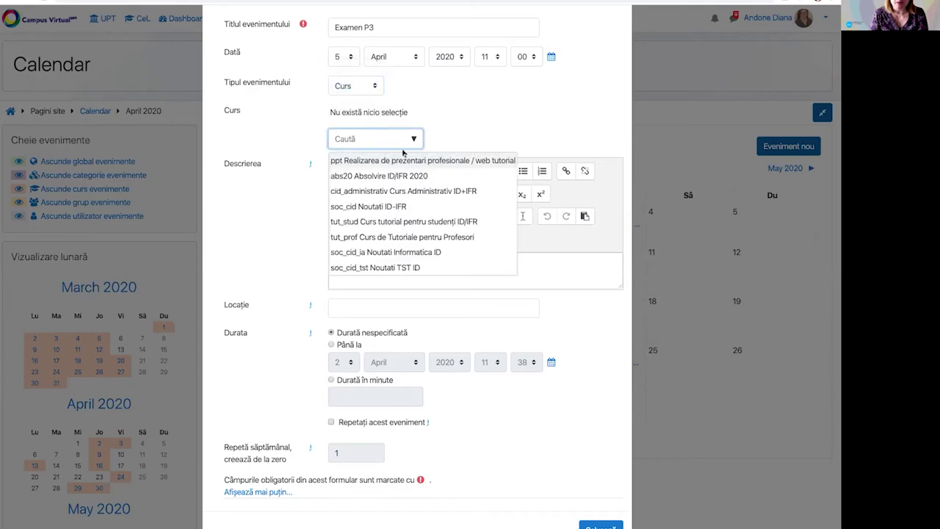
left_click(435, 238)
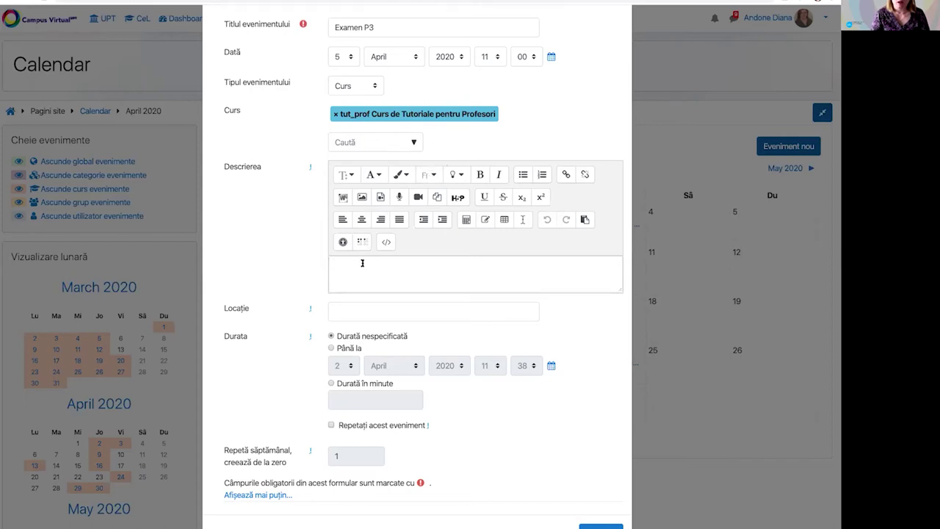
Enter "examen online in Zoom - link" as the event's description
left_click(389, 259)
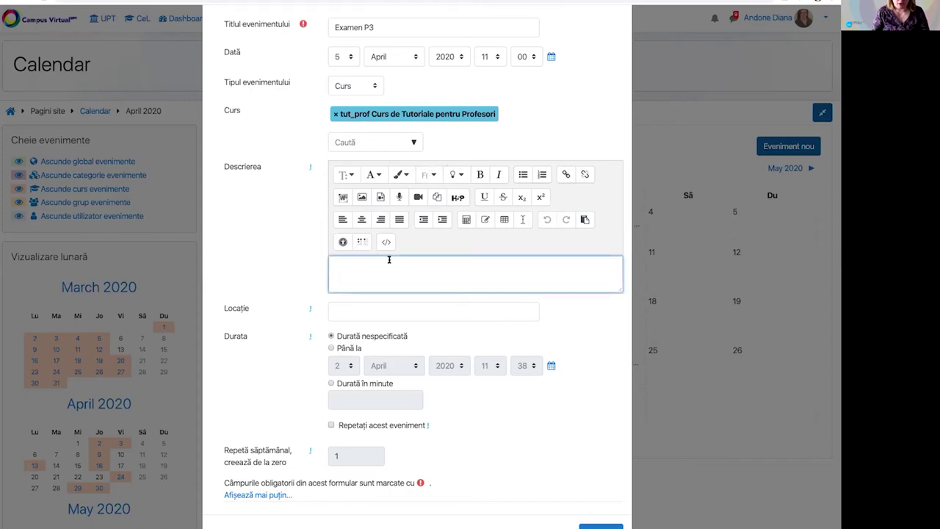
type("examen onli")
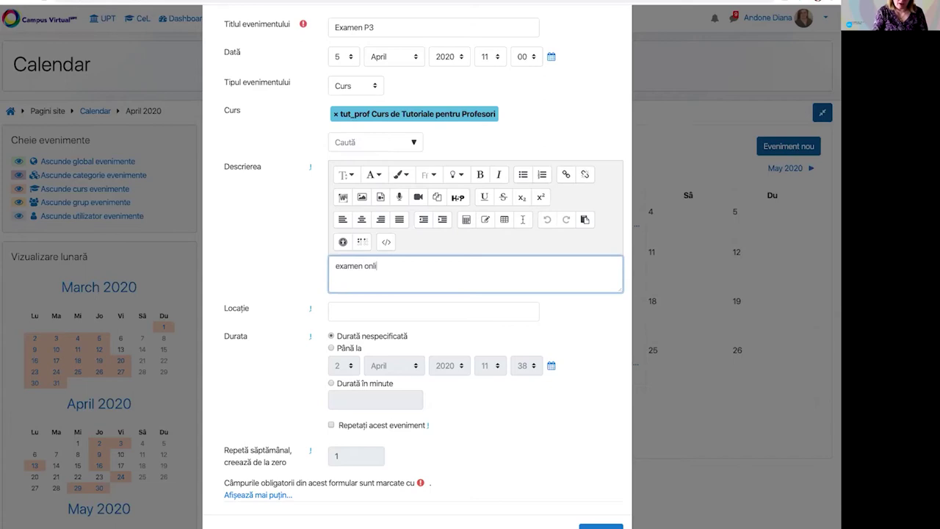
type("ne in Zoom - link")
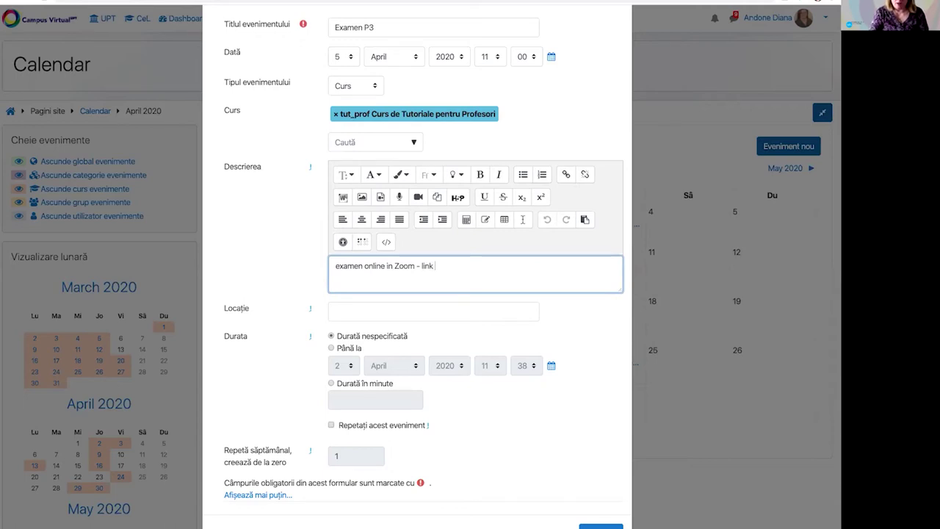
scroll(388, 196, "up", 1)
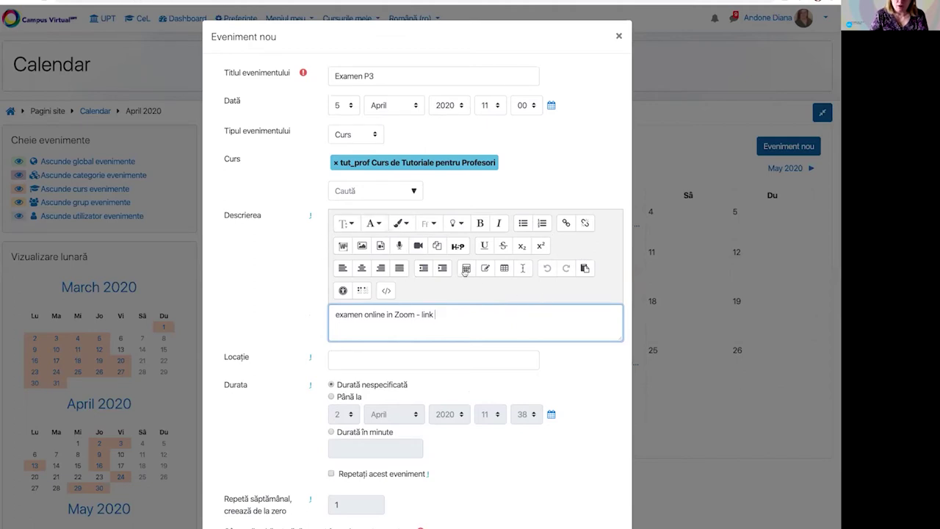
double_click(431, 315)
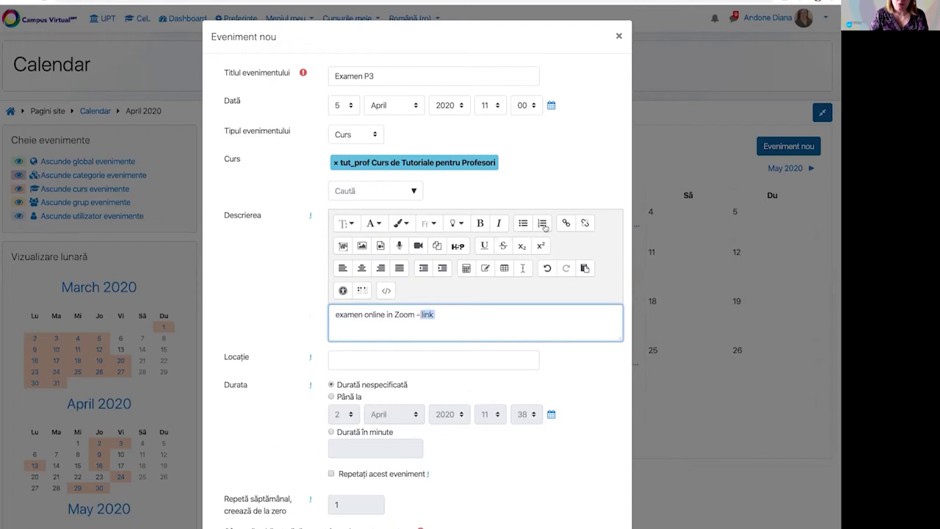
left_click(567, 222)
left_click(390, 282)
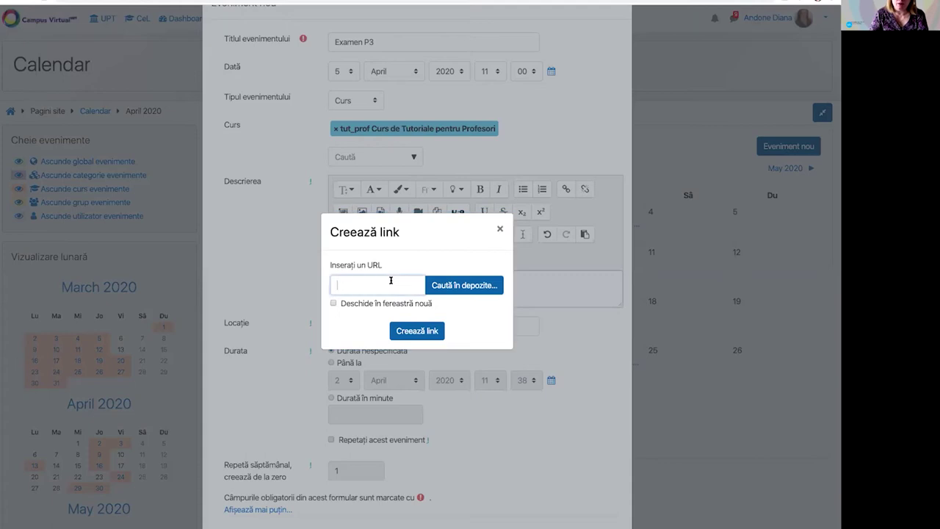
type("z")
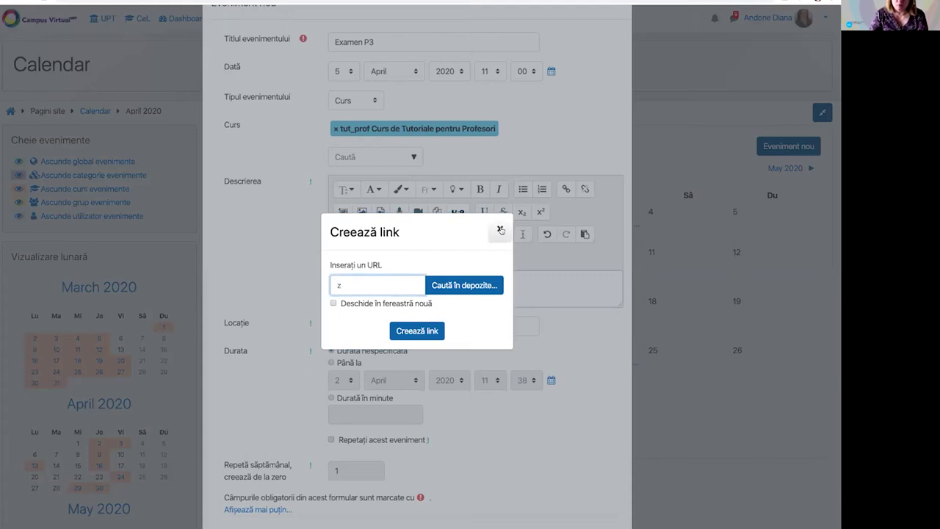
left_click(499, 229)
left_click(464, 285)
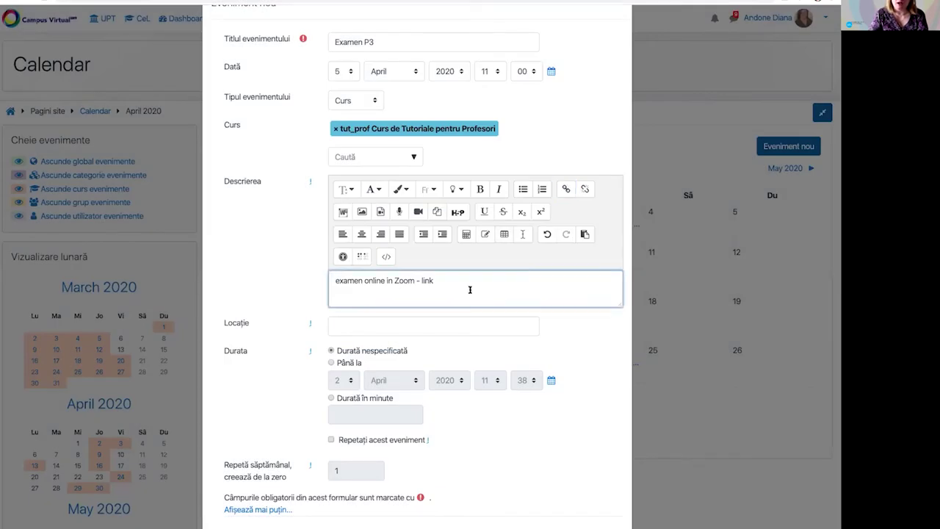
Set the event's location to B226
scroll(470, 290, "down", 1)
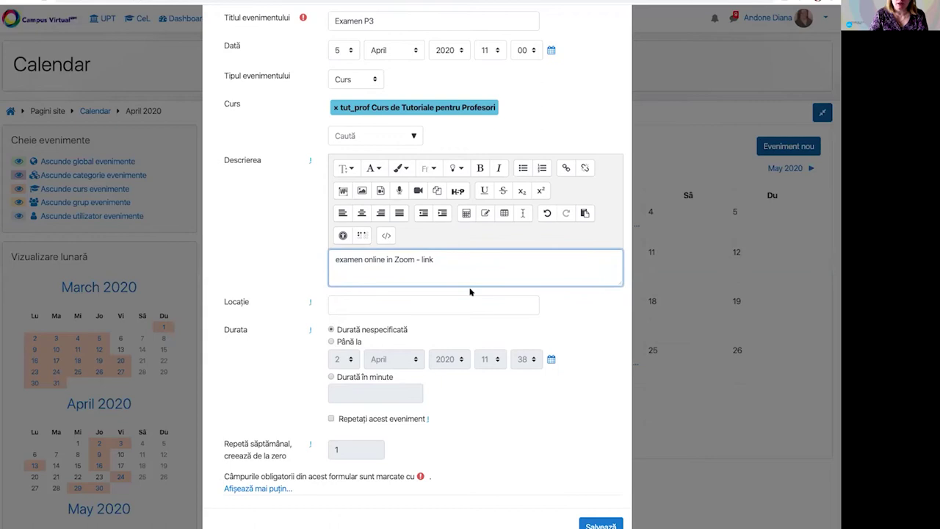
left_click(356, 304)
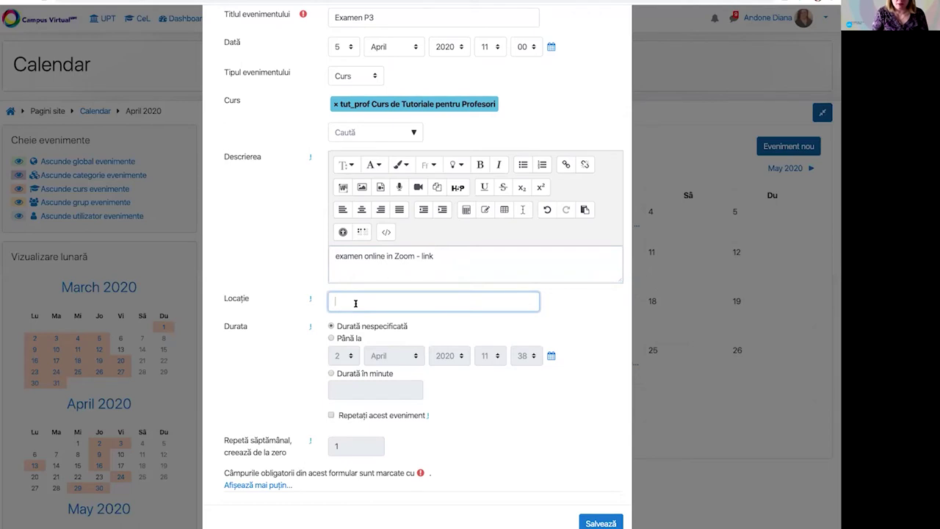
type("B226")
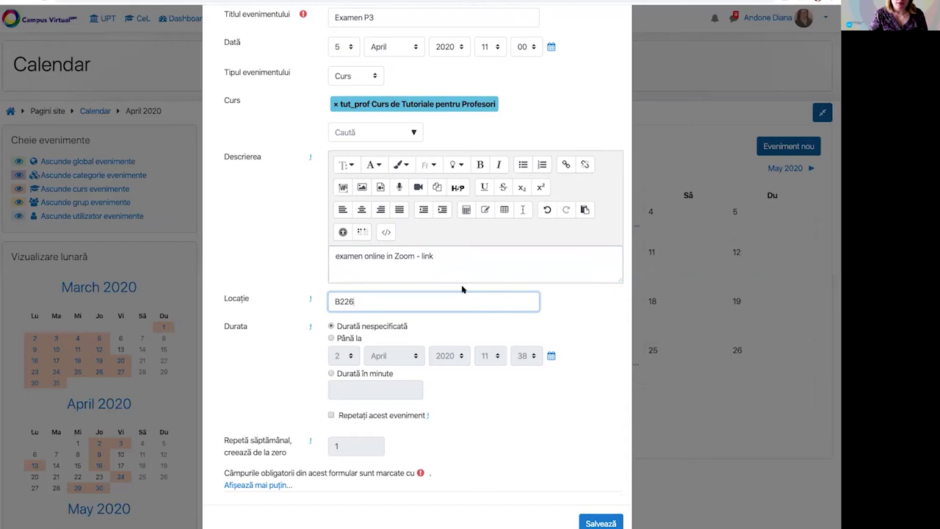
Give the event an end date instead of an unspecified duration, set to 6 April 2020 at 11:55
left_click(331, 338)
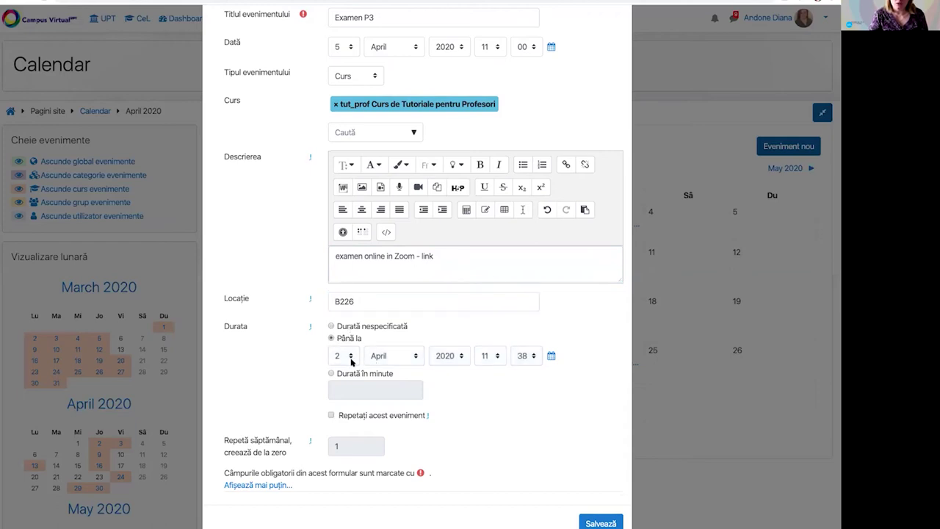
left_click(351, 360)
left_click(460, 357)
key("6")
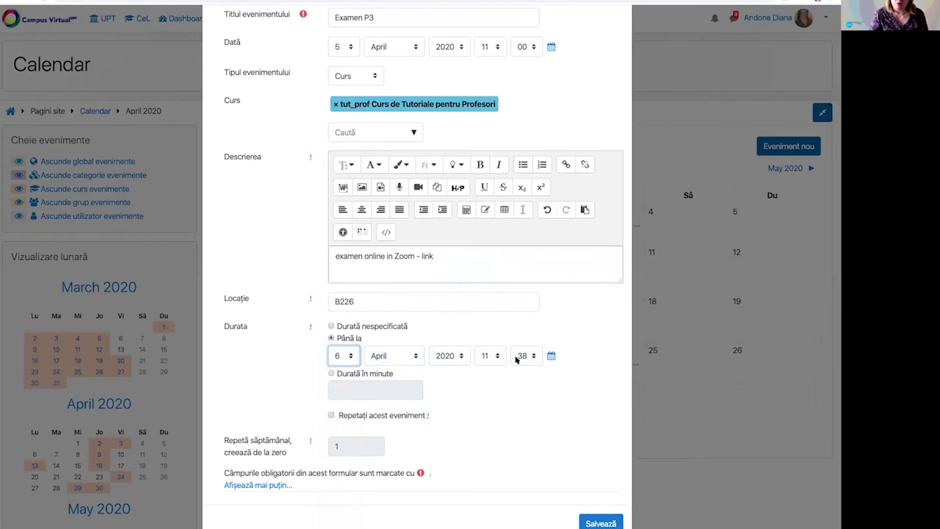
left_click(525, 357)
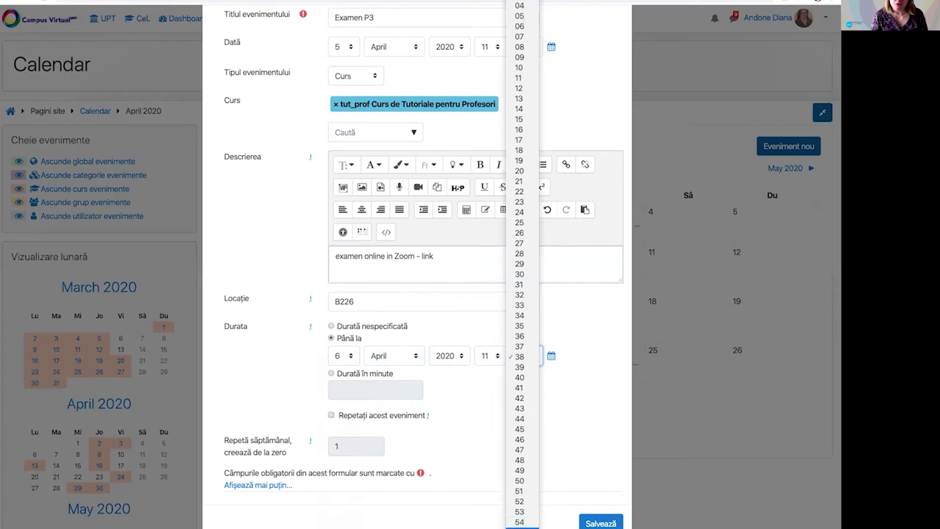
left_click(520, 527)
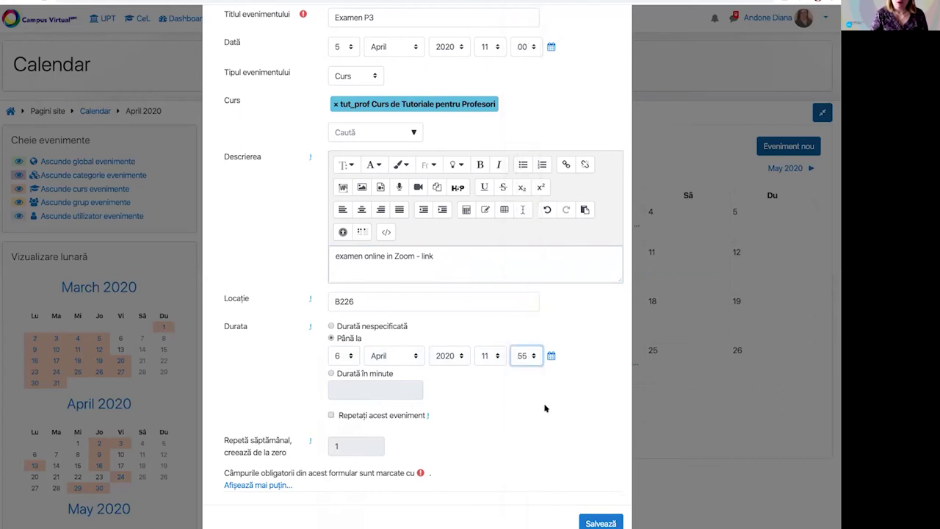
Specify the event's duration in minutes and set it to 60
left_click(331, 373)
left_click(353, 393)
type("60")
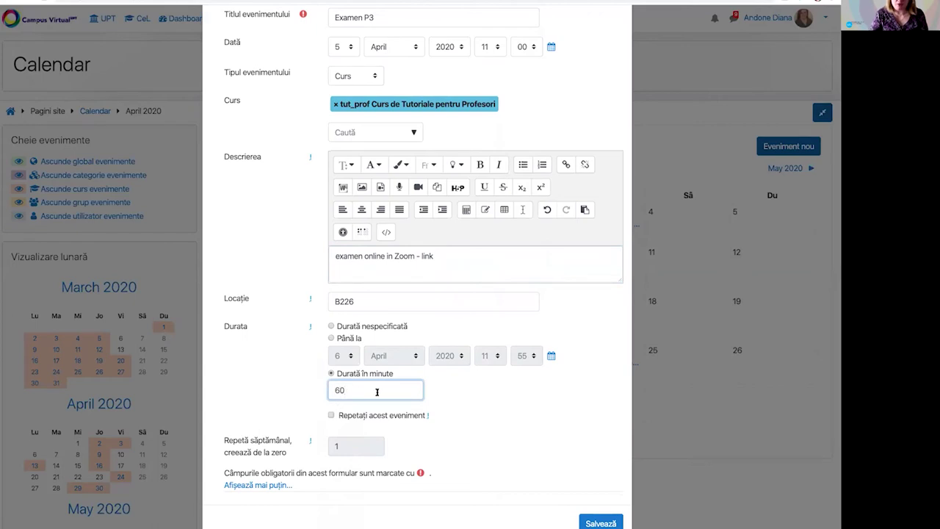
left_click(467, 416)
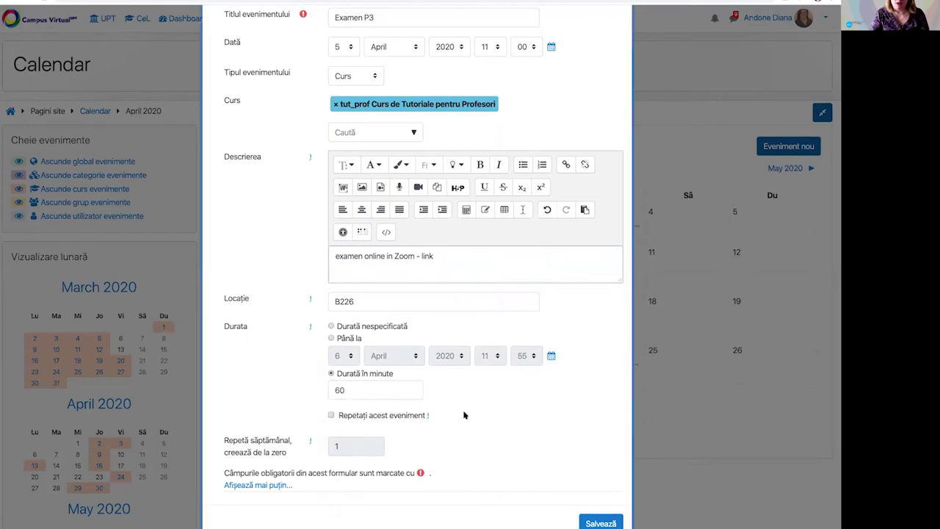
Make the event repeat weekly with the number of repetitions set to 2, and save the event
left_click(331, 415)
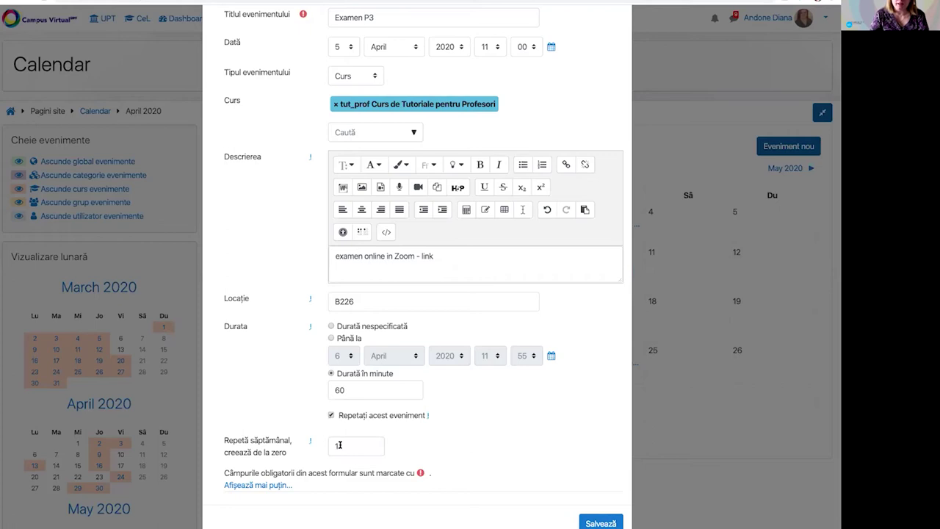
double_click(339, 445)
type("7")
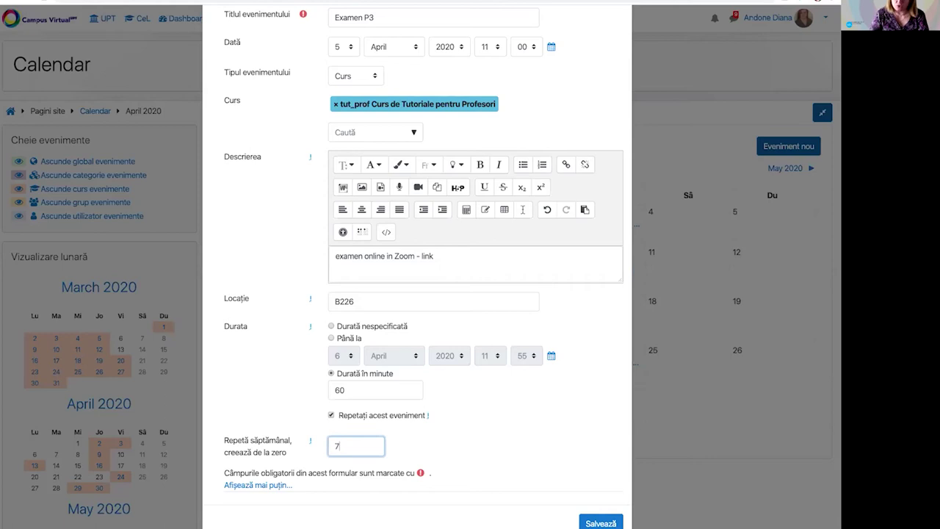
key("BackSpace")
type("2")
left_click(439, 449)
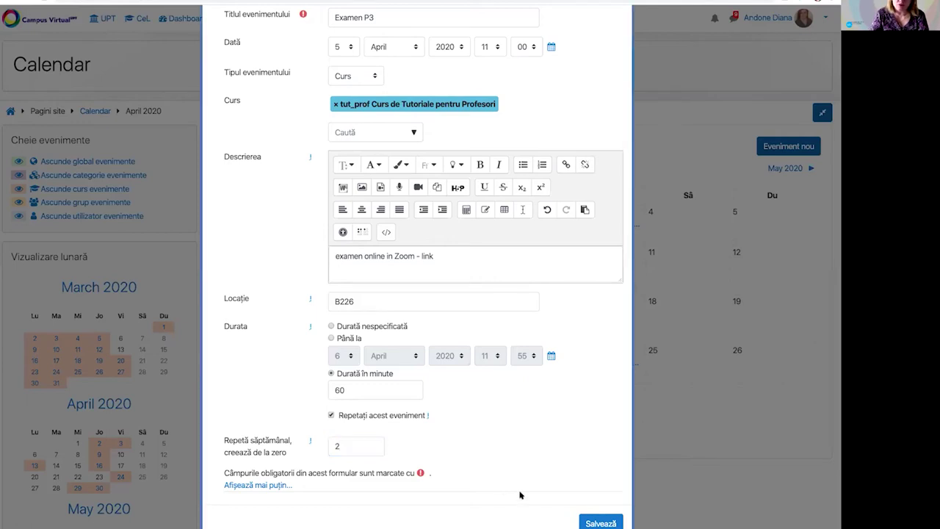
left_click(599, 524)
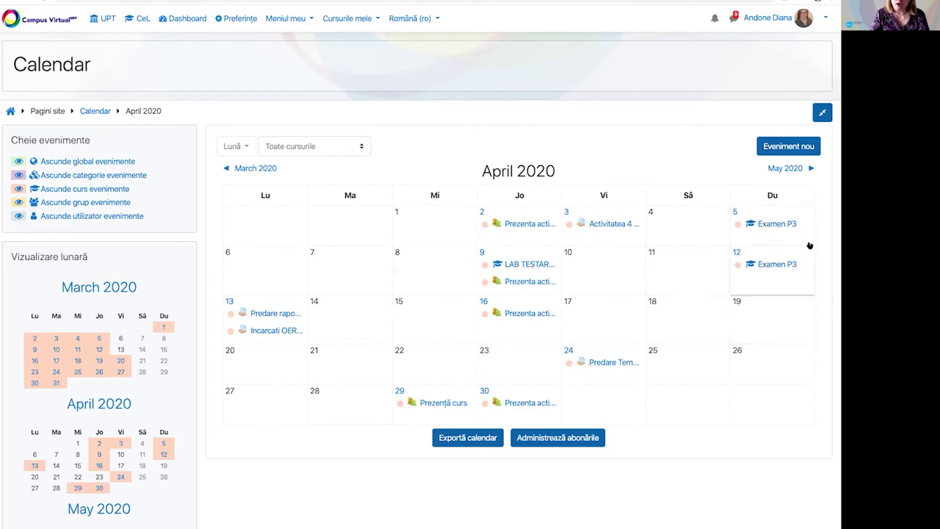
Open the export page for the April 2020 calendar
scroll(727, 374, "down", 1)
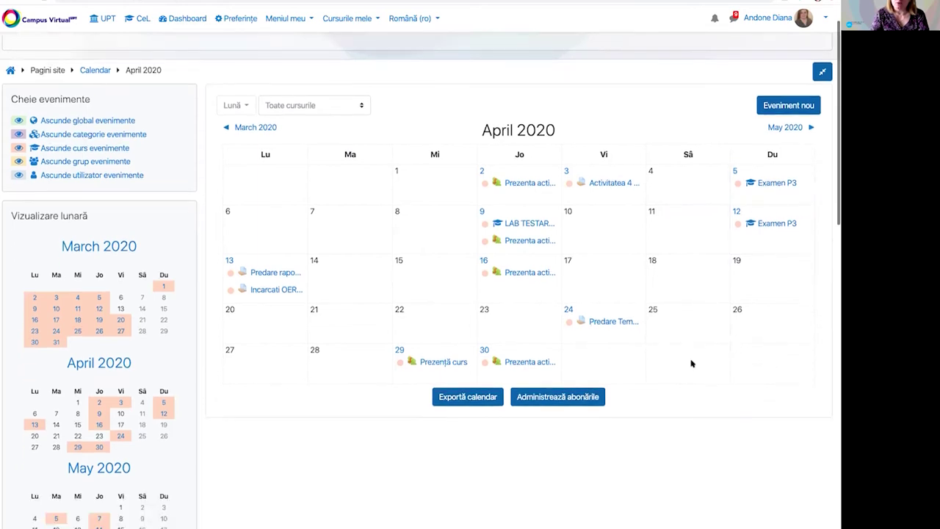
left_click(470, 375)
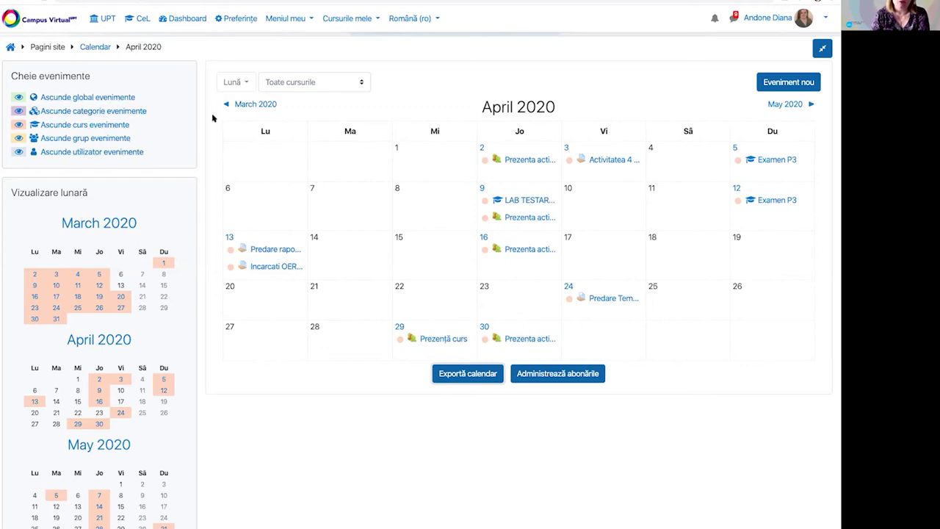
scroll(185, 112, "up", 1)
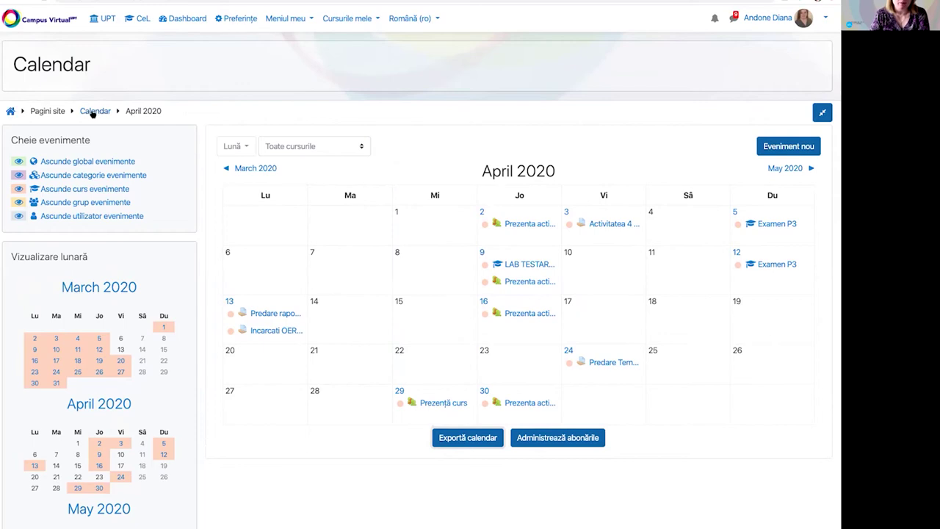
scroll(241, 126, "down", 1)
scroll(239, 125, "down", 5)
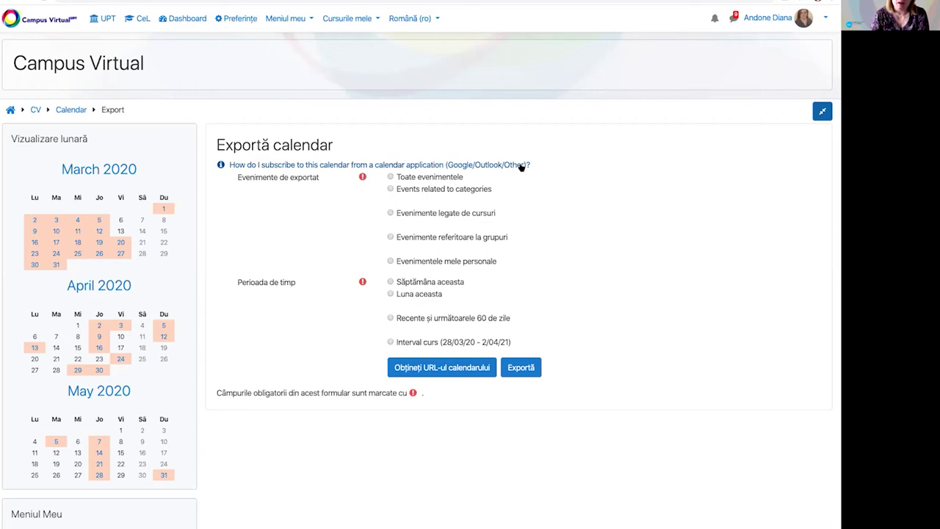
Choose to export all events (Toate evenimentele) for the recent and next 60 days (Recente și următoarele 60 de zile)
left_click(391, 177)
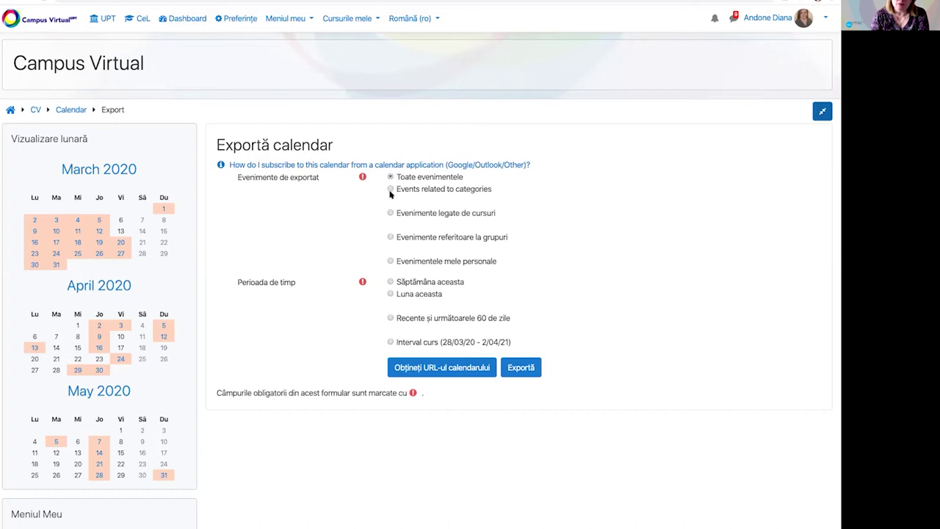
left_click(390, 282)
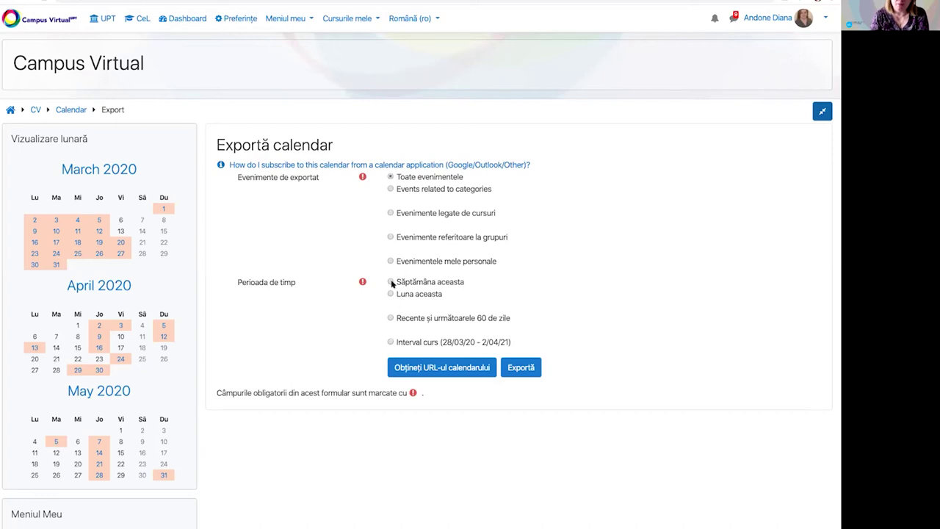
left_click(391, 318)
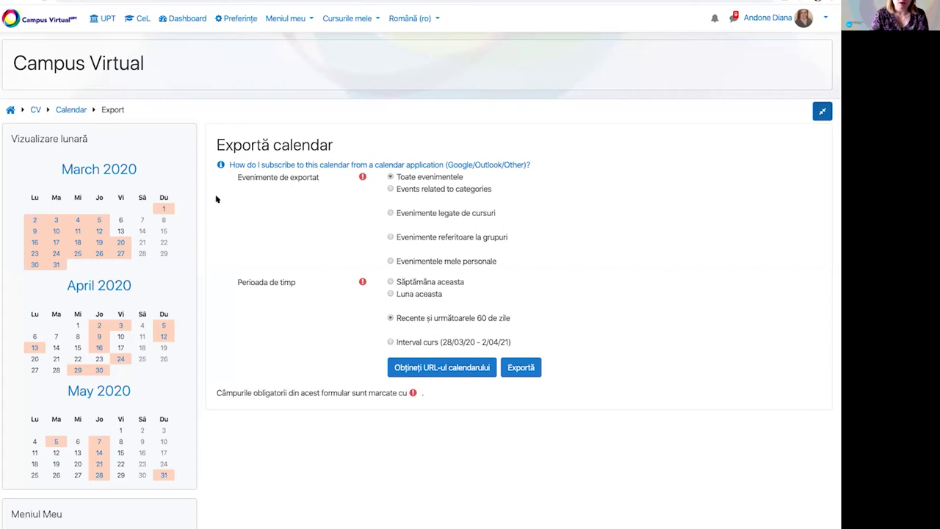
Go to the personal dashboard and open the course "Curs de Test" from the quick course results
scroll(78, 321, "down", 8)
scroll(78, 321, "down", 4)
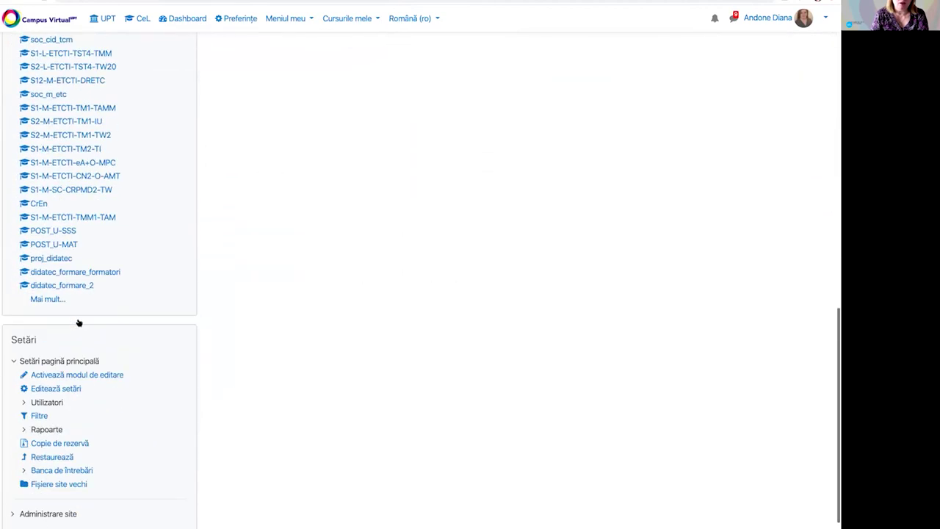
scroll(77, 320, "up", 12)
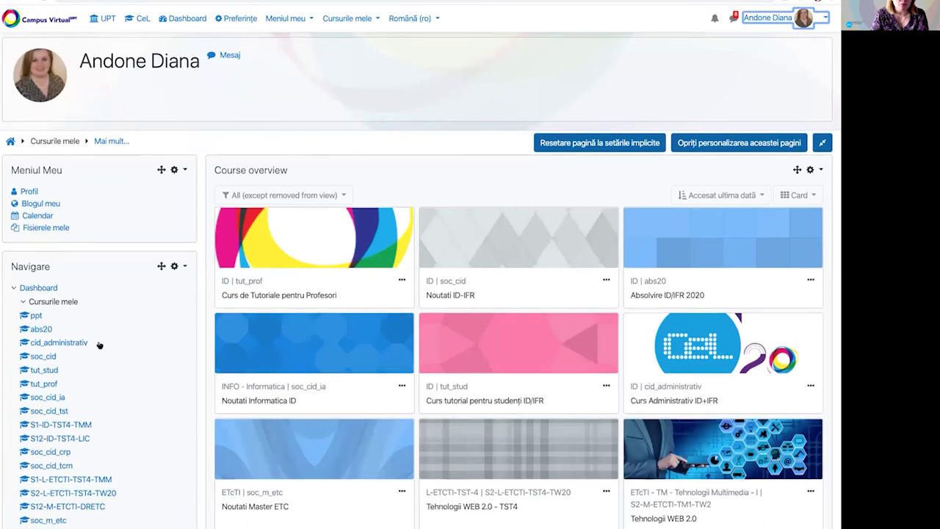
scroll(100, 344, "down", 10)
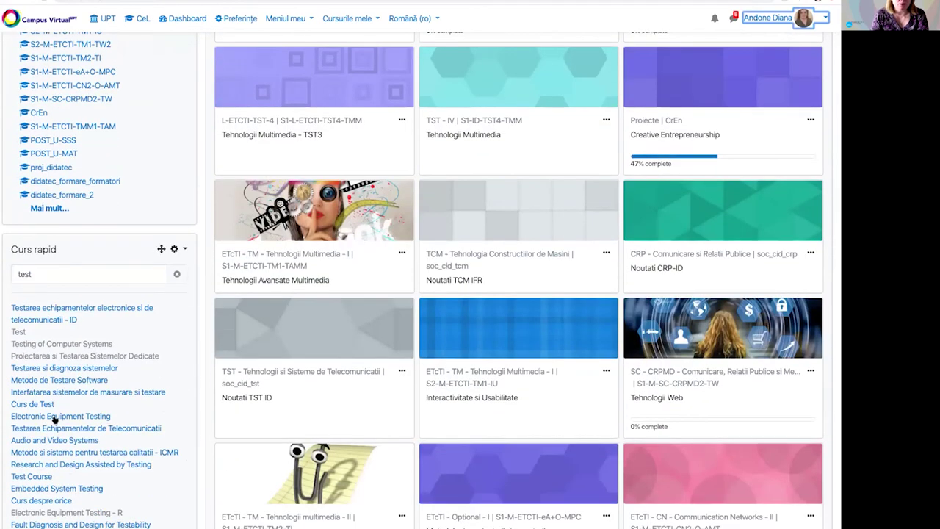
left_click(42, 404)
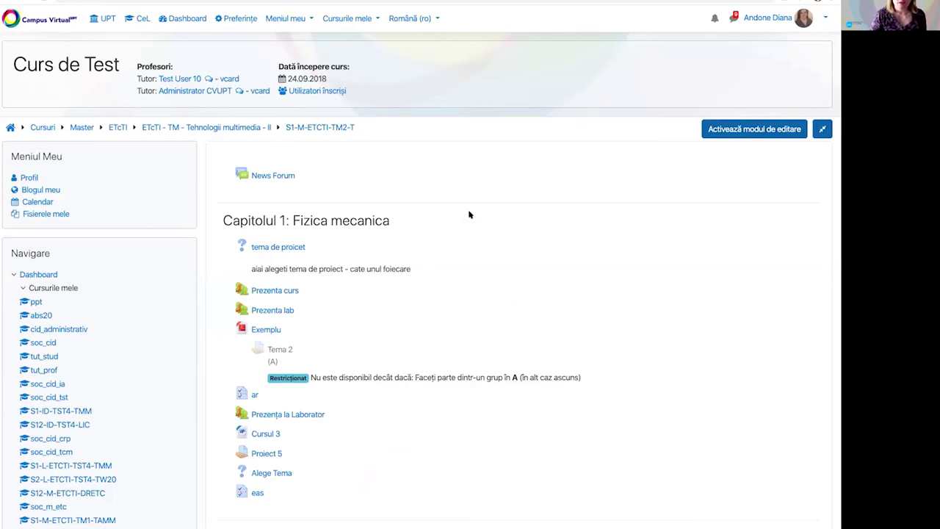
Look through the contents of the Curs de Test page and return to the dashboard
left_click(264, 177)
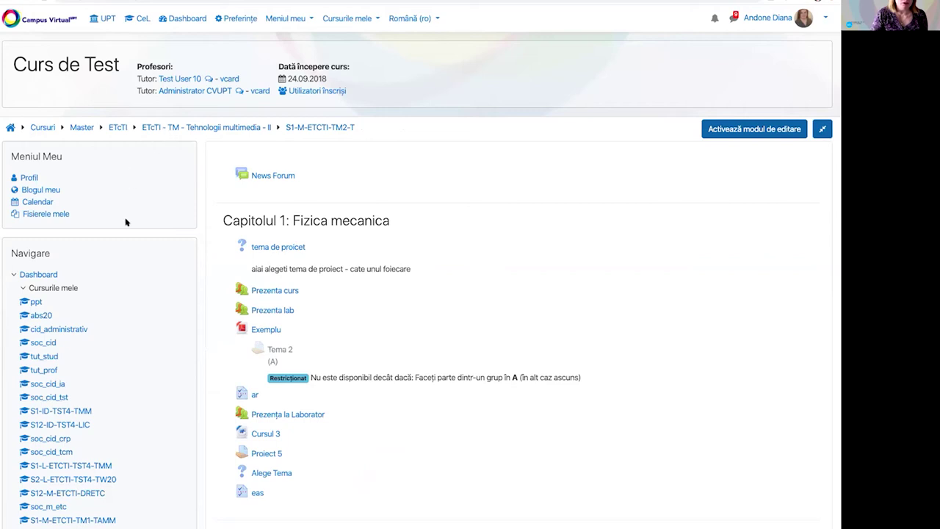
scroll(134, 208, "down", 15)
scroll(136, 207, "up", 15)
key("super+r")
left_click(523, 142)
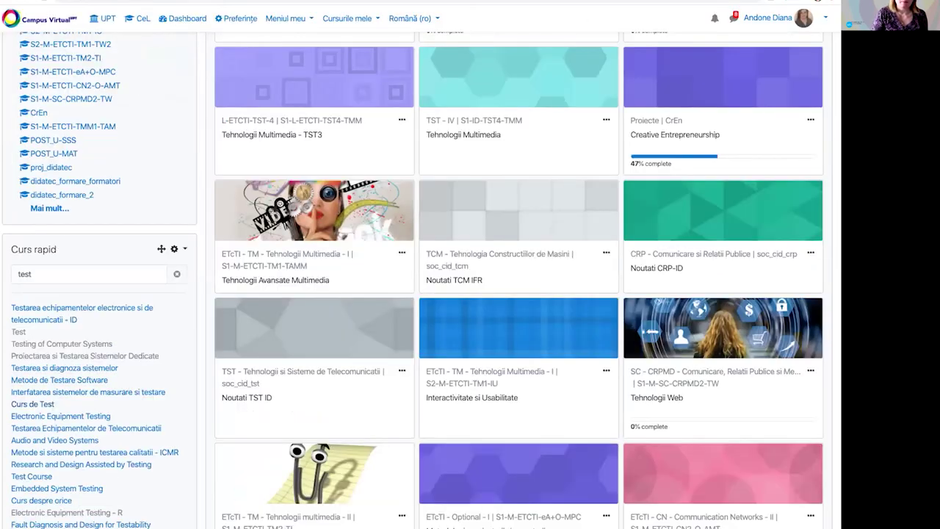
Reopen "Curs de Test" from the quick course results and look through its Capitolul 1 and Tema 1 activities
scroll(142, 350, "down", 1)
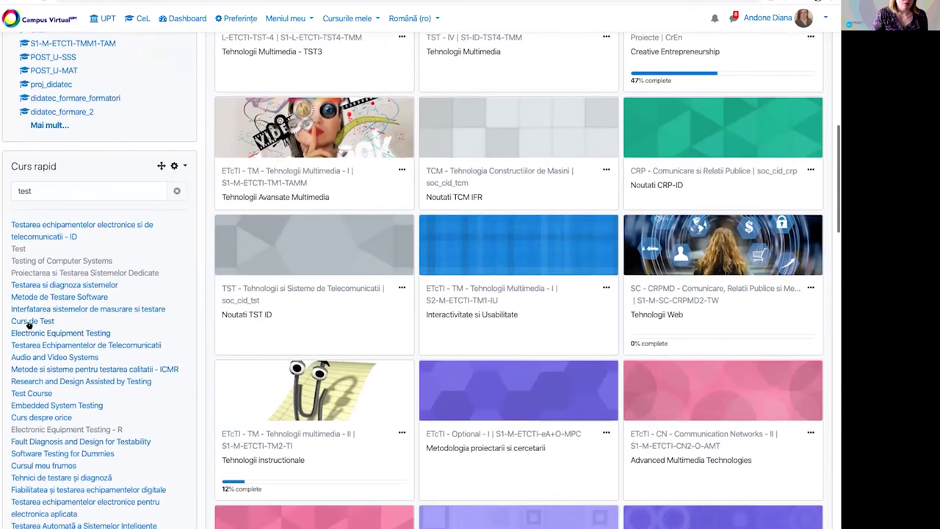
left_click(29, 323)
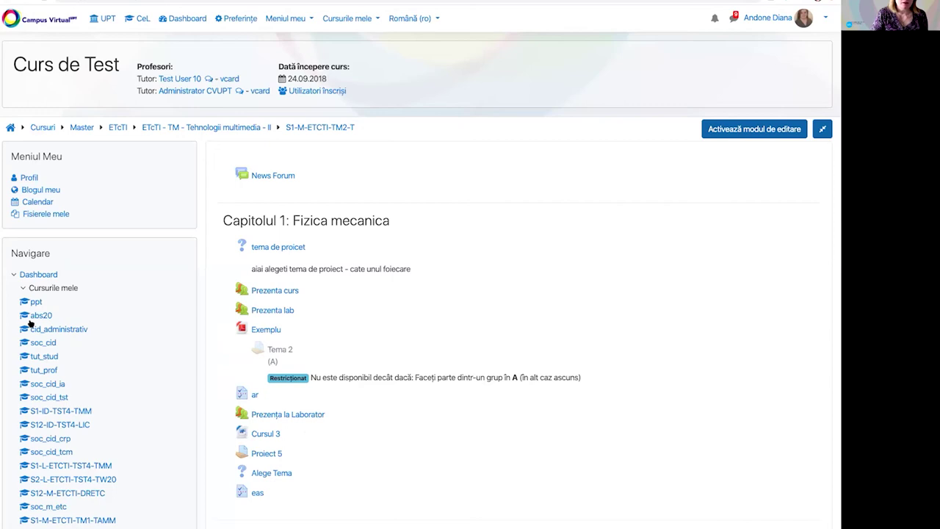
scroll(443, 312, "down", 1)
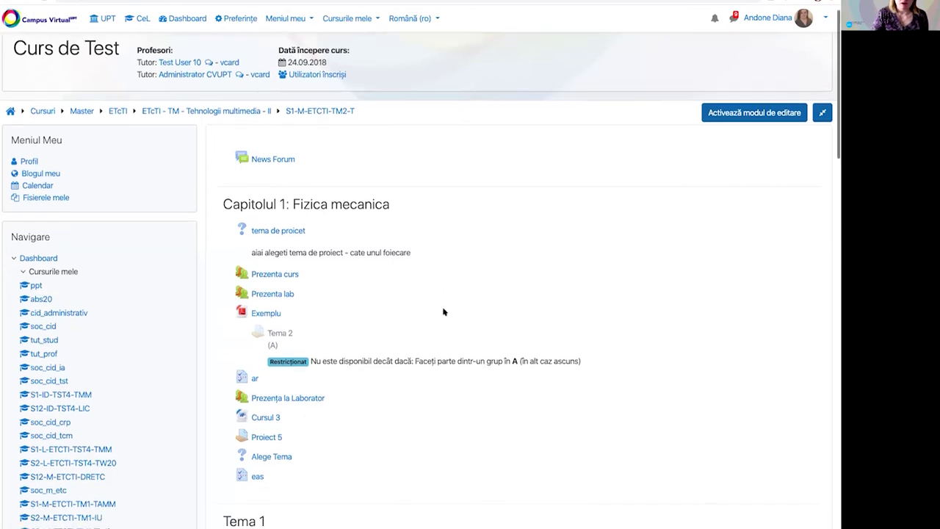
scroll(442, 312, "down", 3)
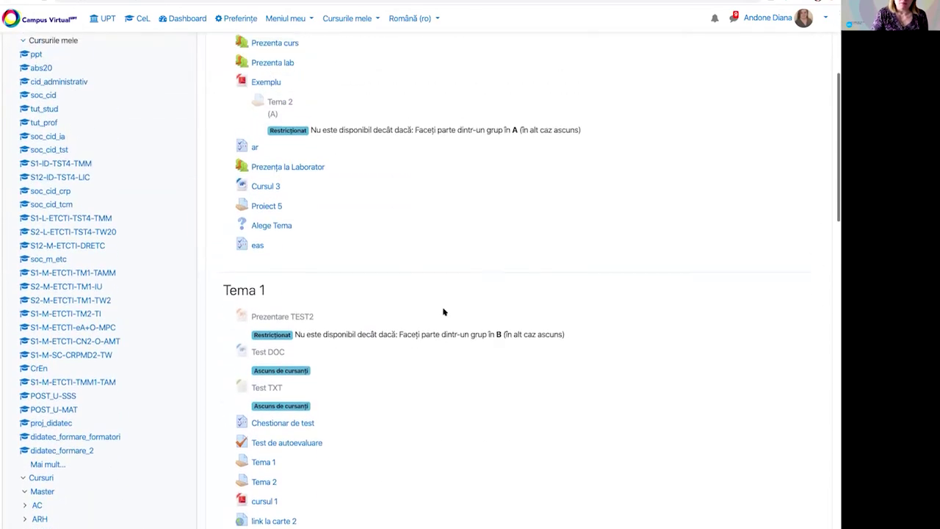
Look through the Curs de Test sections, from Capitolul 1: Fizica mecanica through Tema 1 to temă 3
scroll(443, 312, "up", 4)
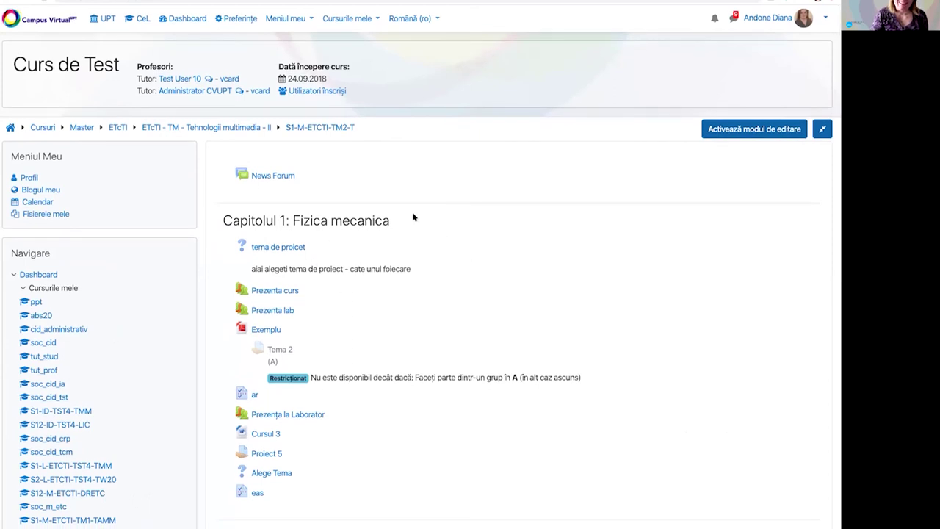
scroll(526, 264, "down", 3)
scroll(526, 264, "up", 2)
scroll(526, 264, "down", 3)
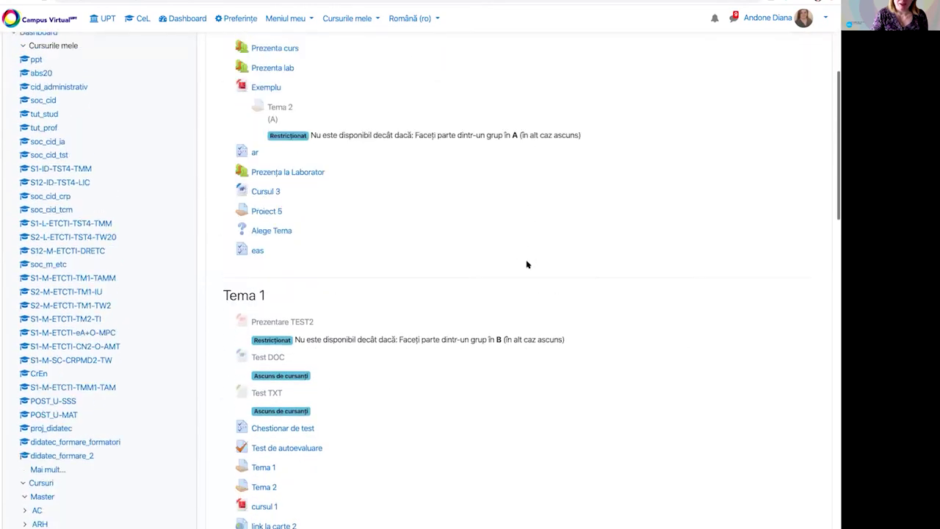
scroll(527, 265, "up", 3)
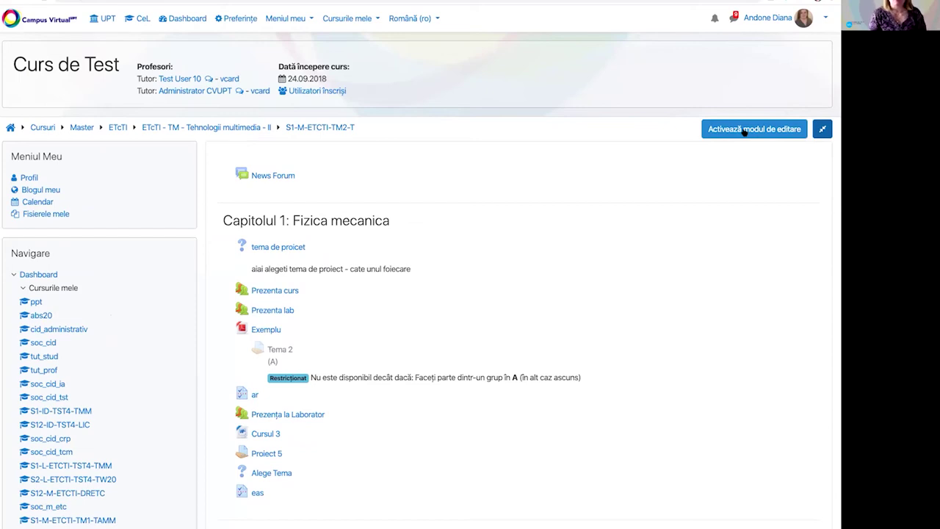
left_click(744, 131)
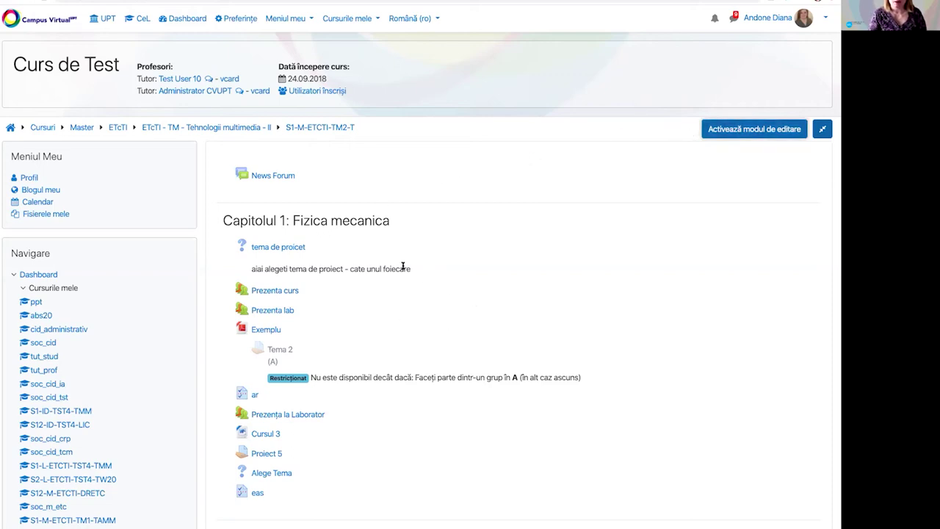
scroll(403, 268, "down", 6)
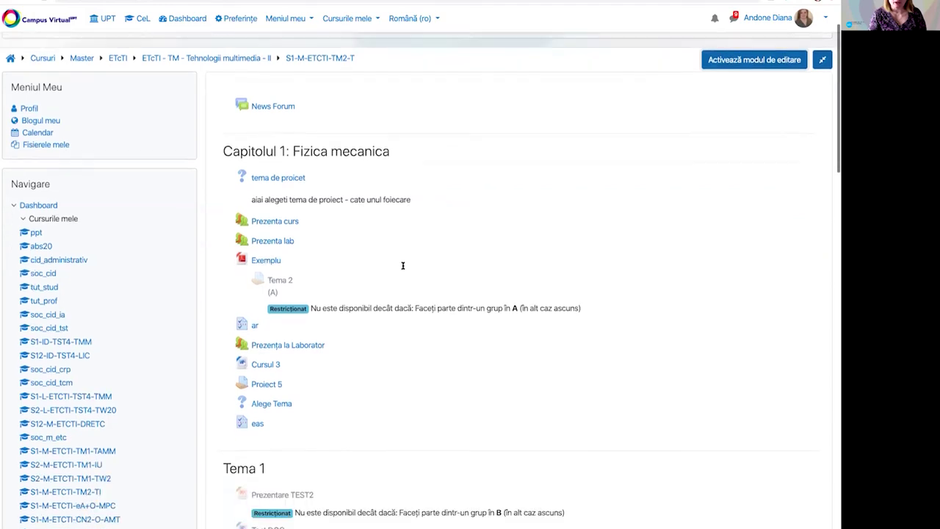
scroll(403, 268, "down", 6)
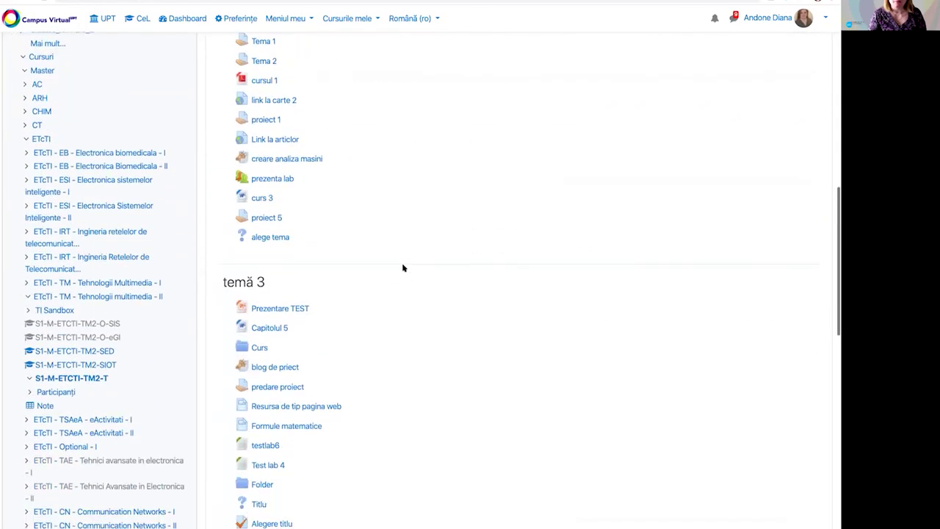
scroll(403, 268, "up", 7)
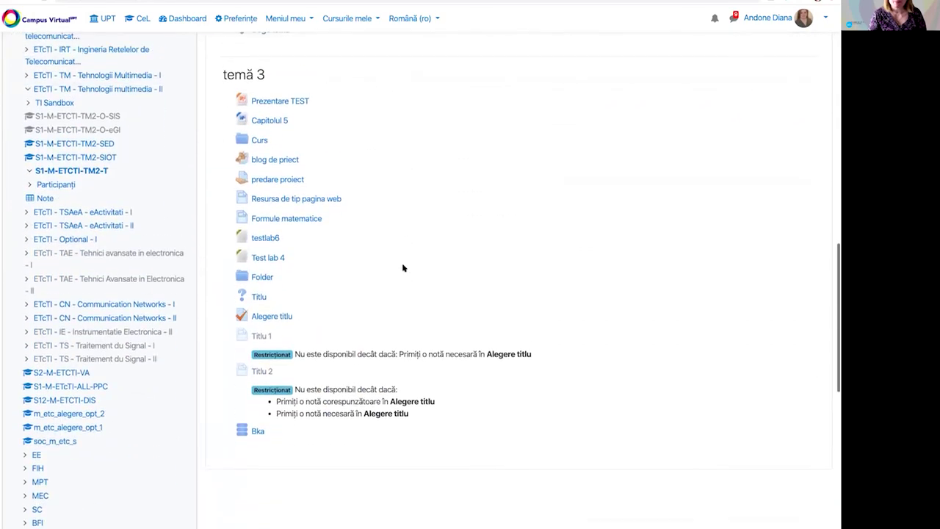
scroll(403, 268, "up", 5)
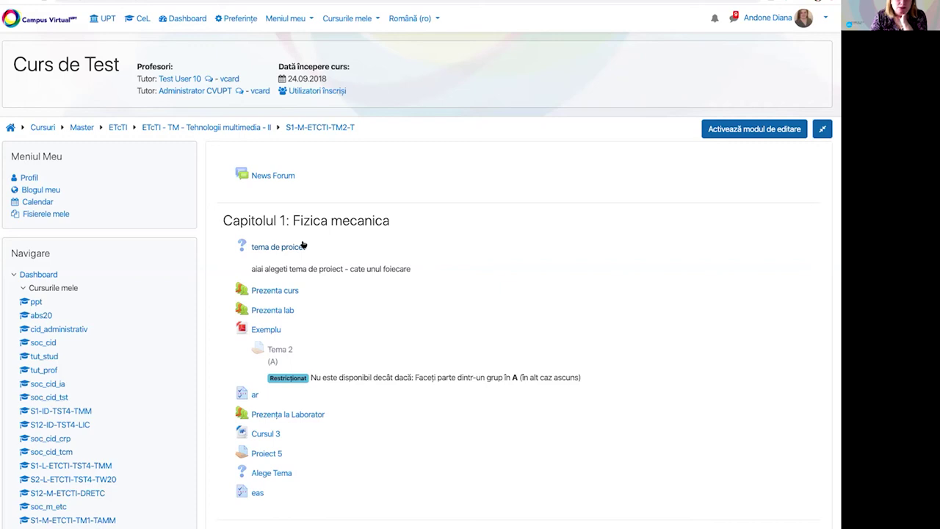
Turn on editing mode for the course and add a new Forum activity to Capitolul 1: Fizica mecanica
left_click(754, 128)
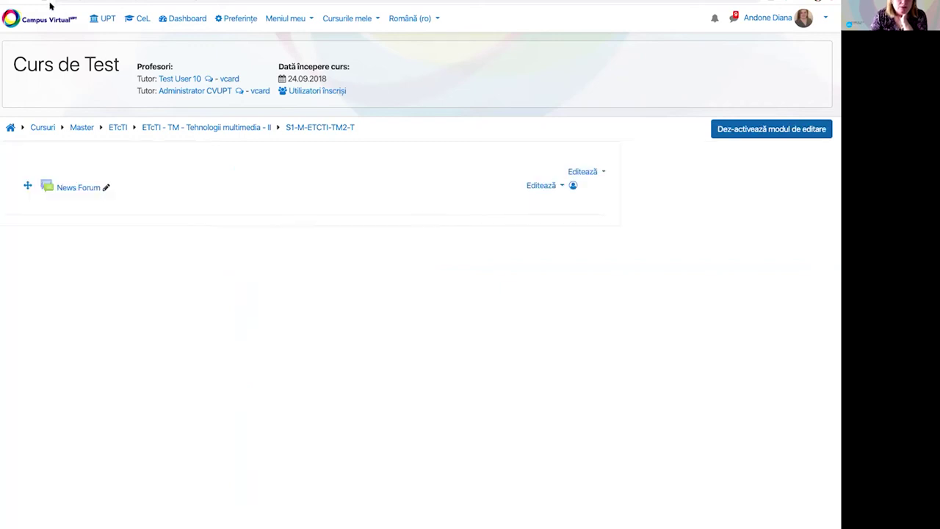
scroll(598, 249, "down", 3)
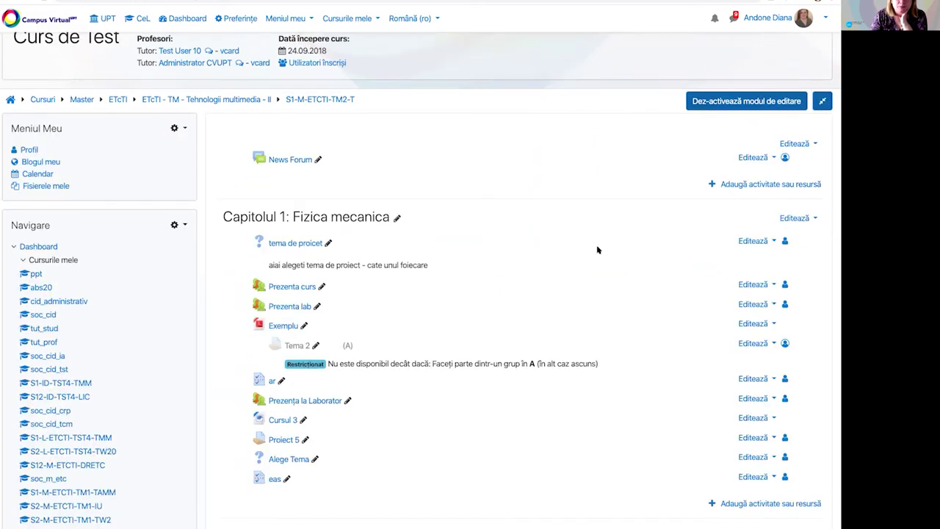
scroll(597, 250, "down", 3)
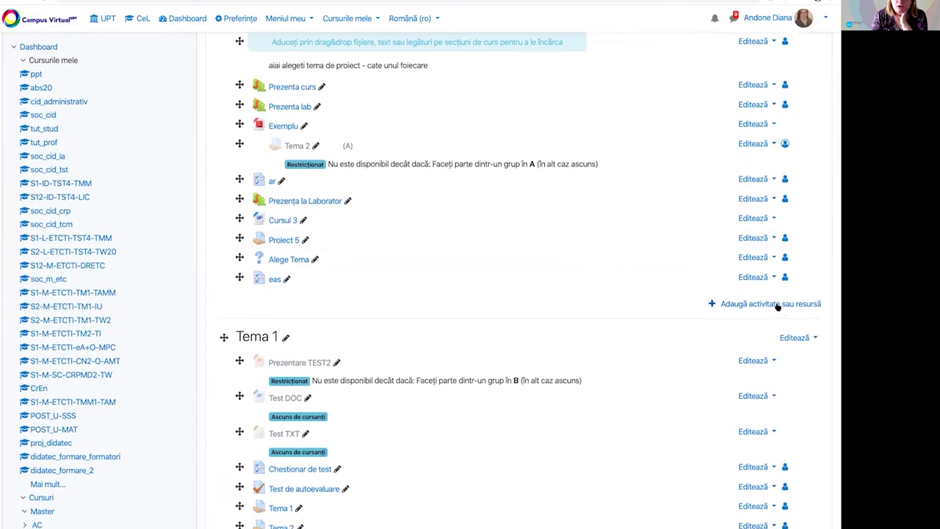
left_click(774, 306)
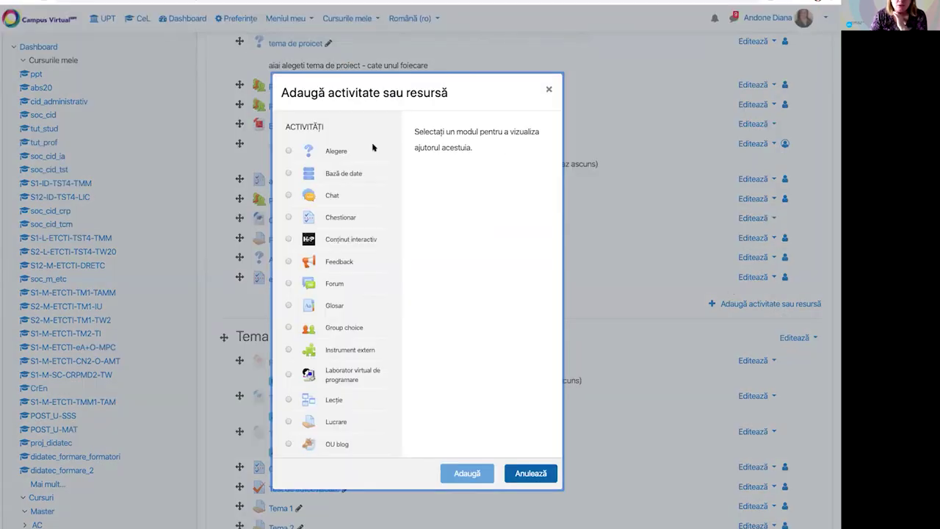
left_click(301, 284)
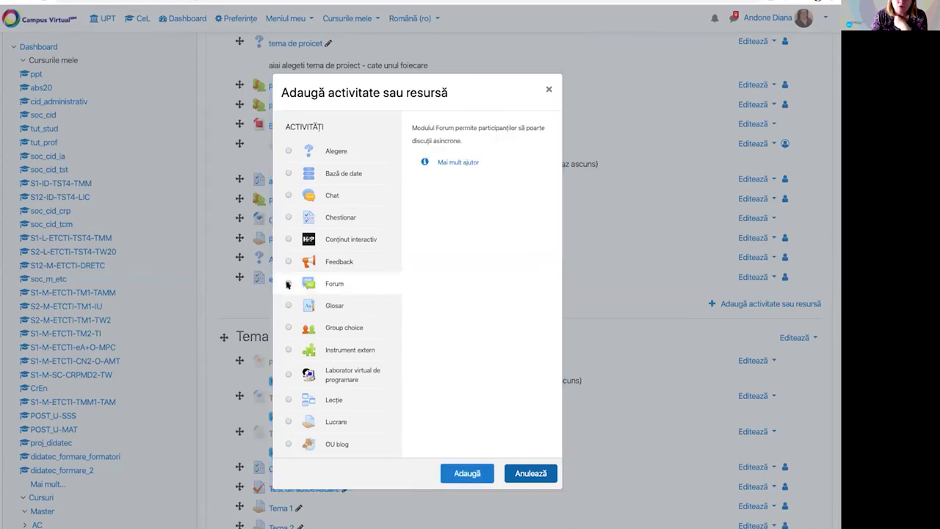
left_click(475, 476)
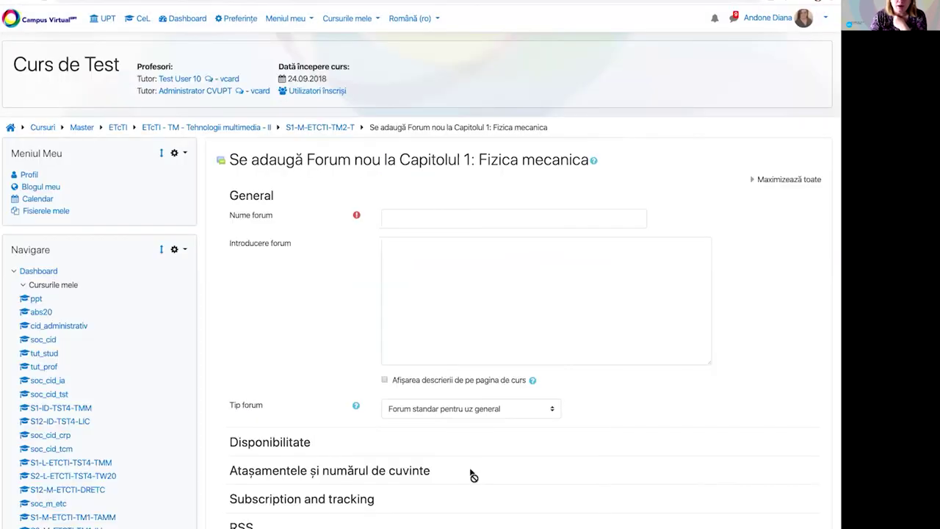
Name the new forum "discutie Zoom" and enter "htrsngf" as its introduction
left_click(411, 222)
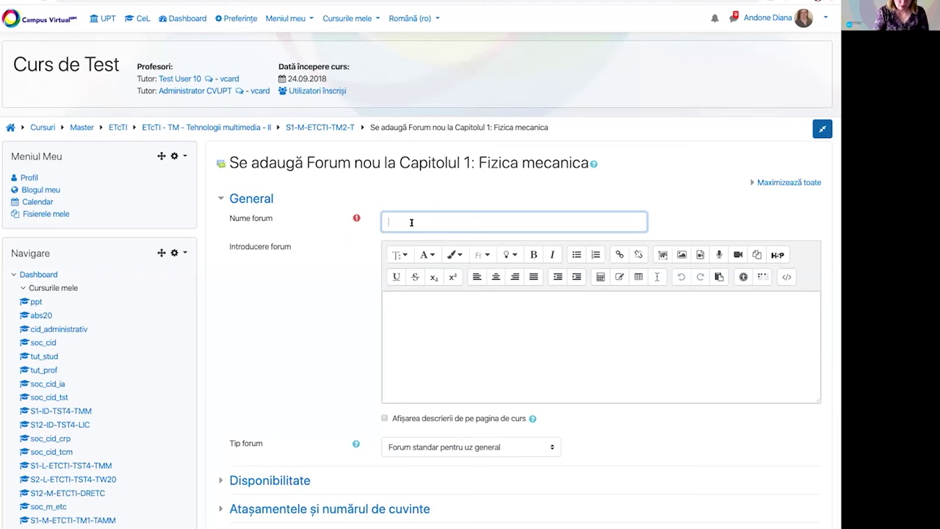
type("discutie ")
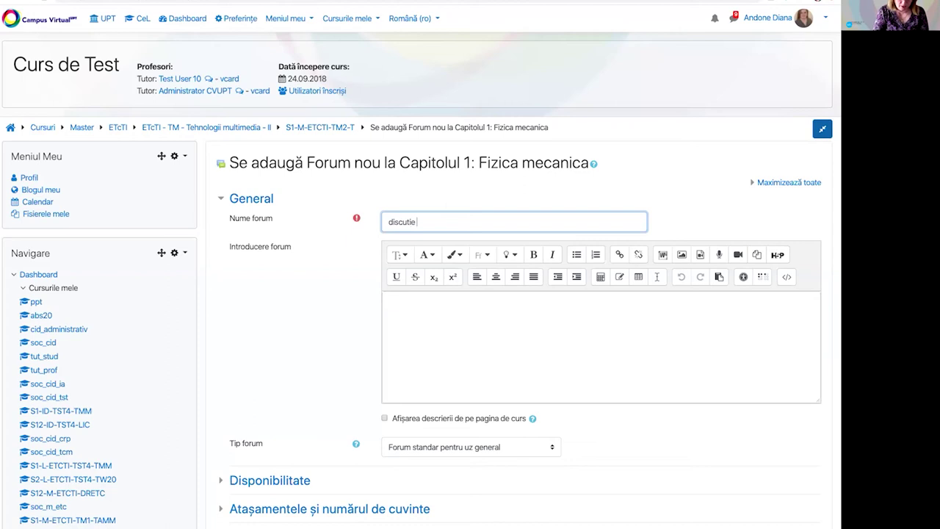
type("Zoom")
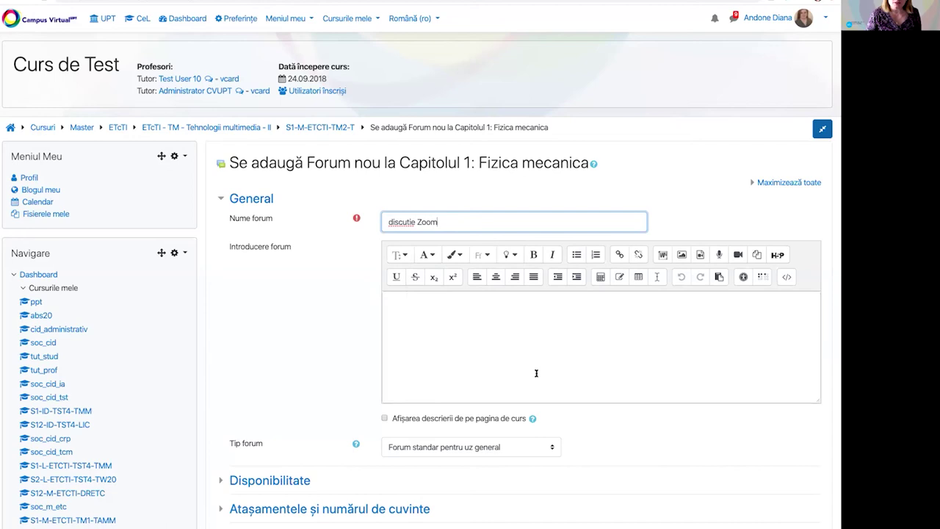
scroll(432, 309, "down", 2)
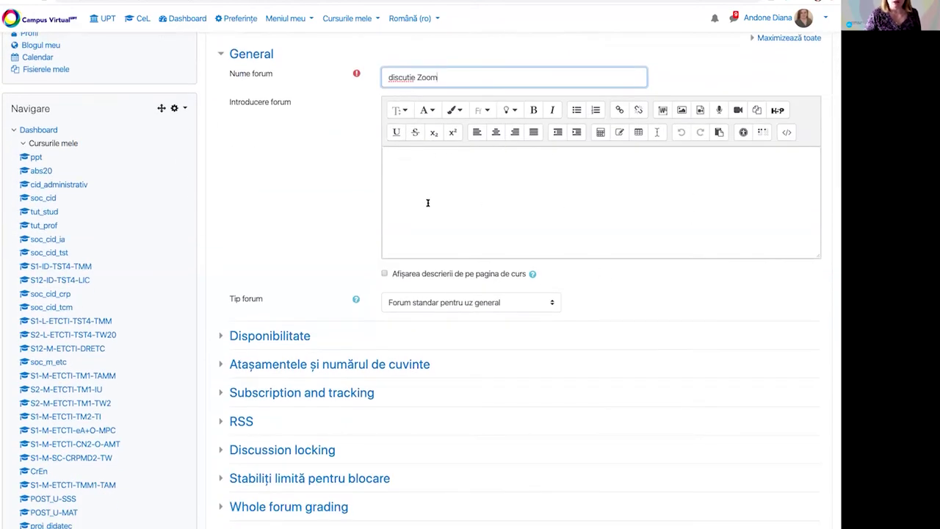
left_click(472, 166)
type("htrsngf")
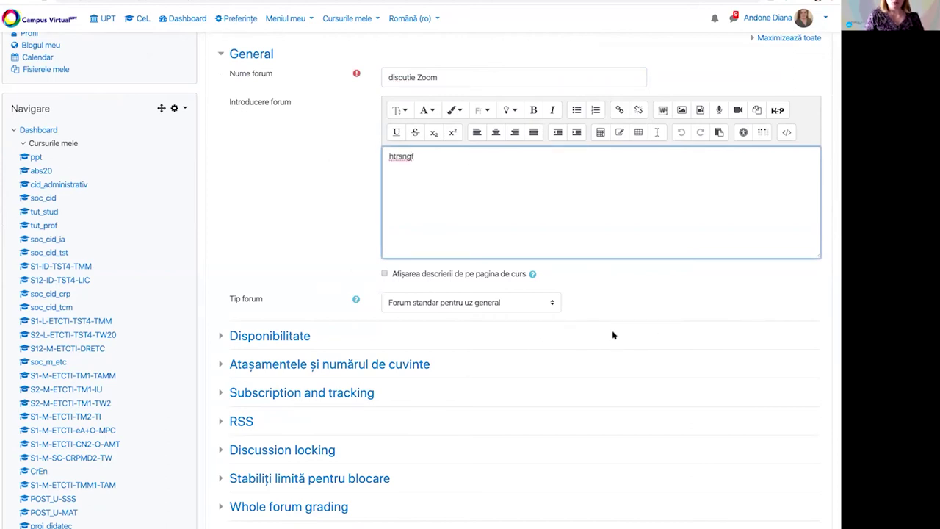
Set the forum type to "Forum Întrebare și Răspuns" and review the other available forum types
scroll(613, 334, "down", 1)
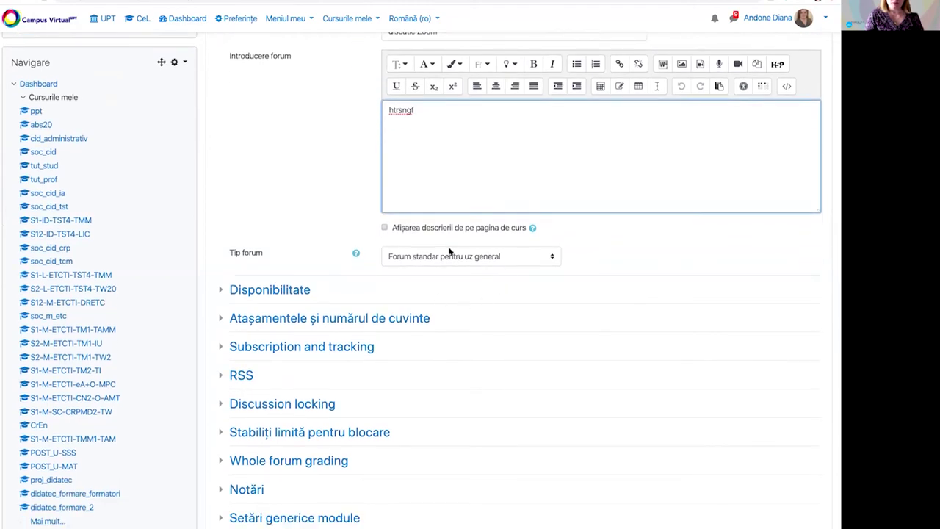
left_click(472, 257)
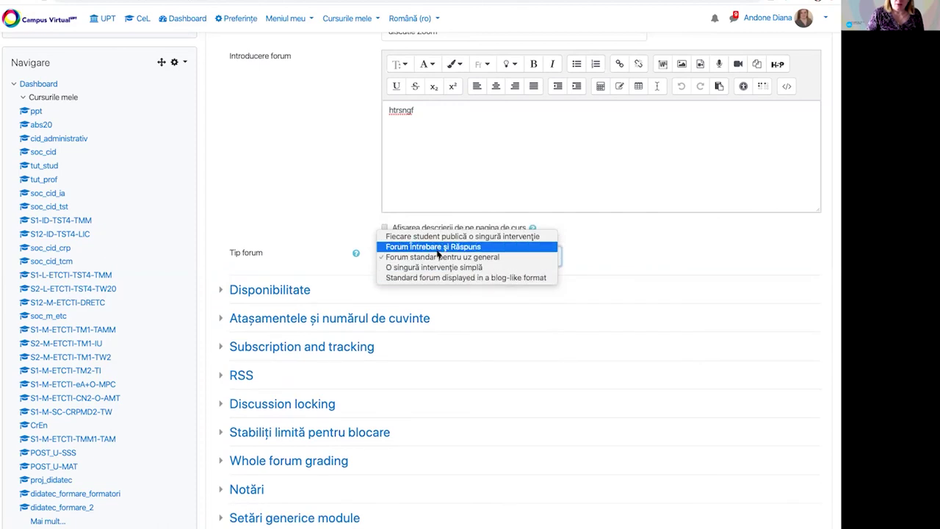
left_click(430, 248)
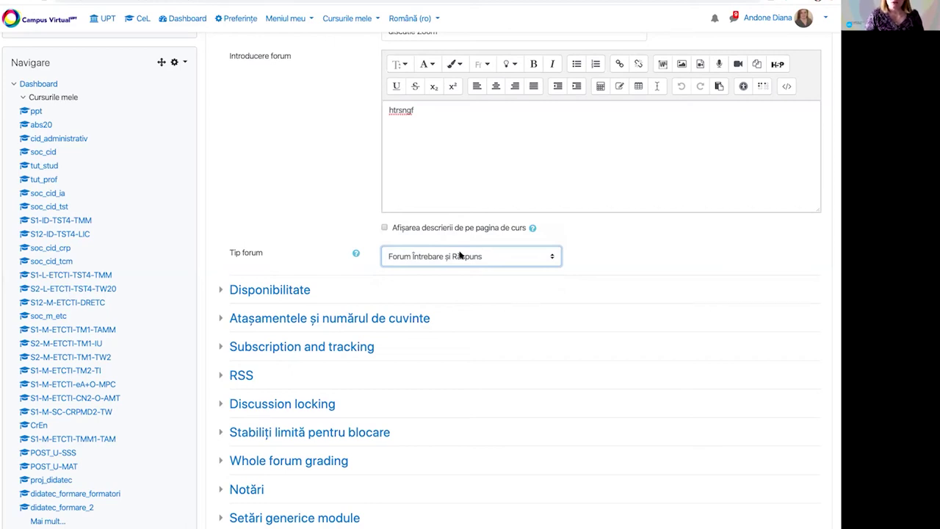
scroll(460, 255, "down", 1)
left_click(453, 254)
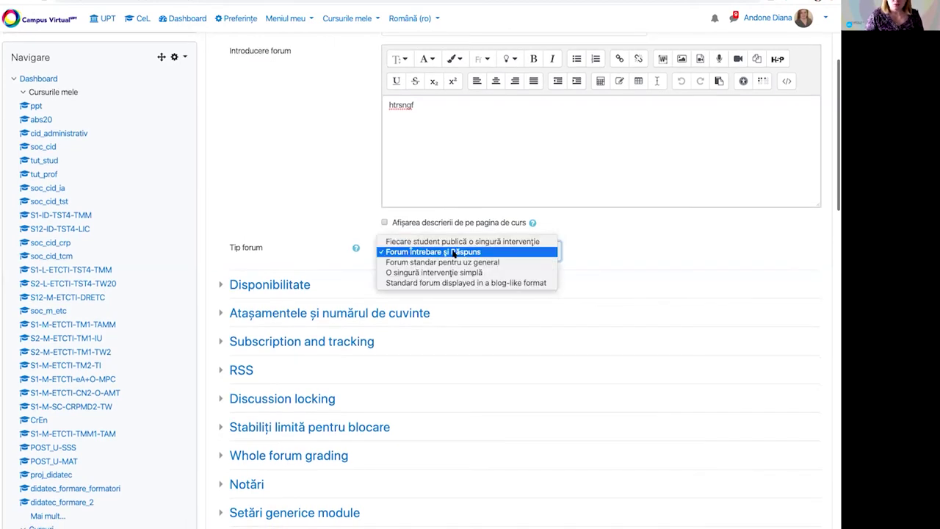
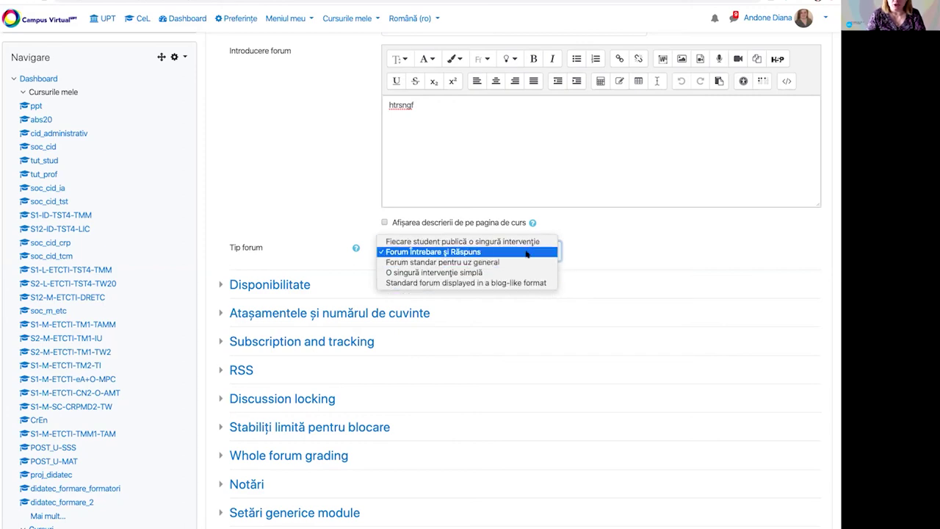
left_click(660, 263)
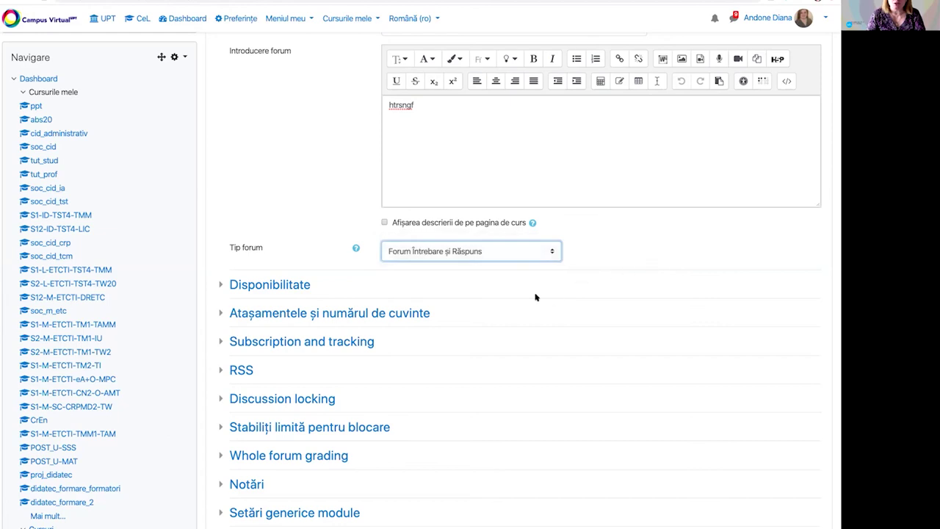
Enable the forum's due date (Termen de predare) under Disponibilitate and set it to 6 April 2020, 11:59
left_click(261, 285)
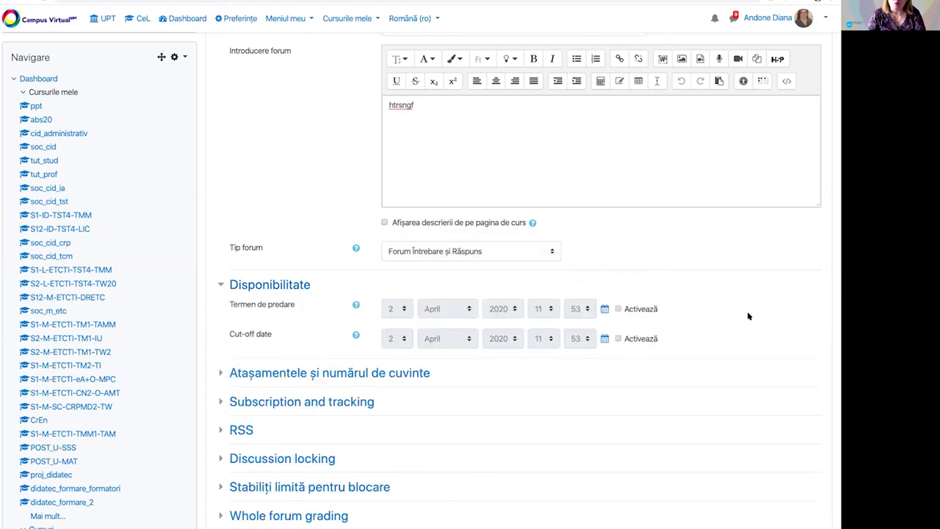
left_click(619, 310)
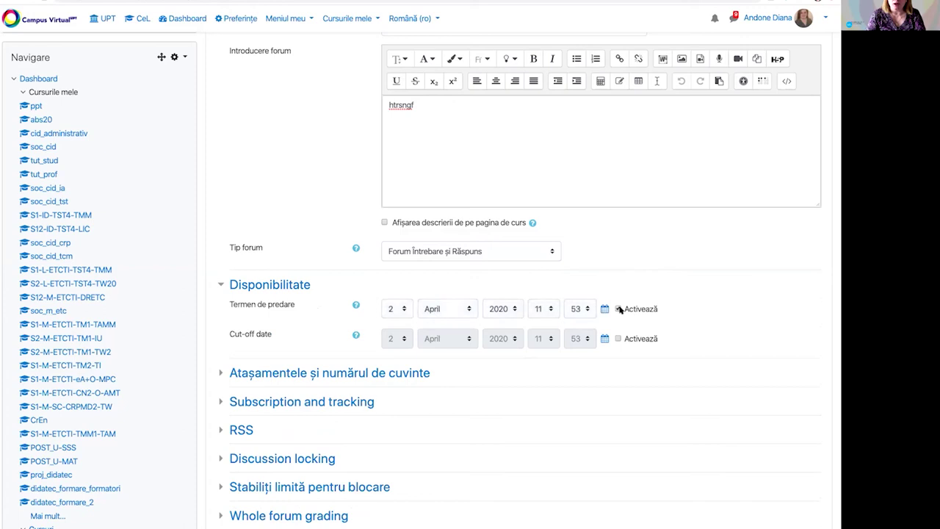
left_click(397, 309)
left_click(574, 303)
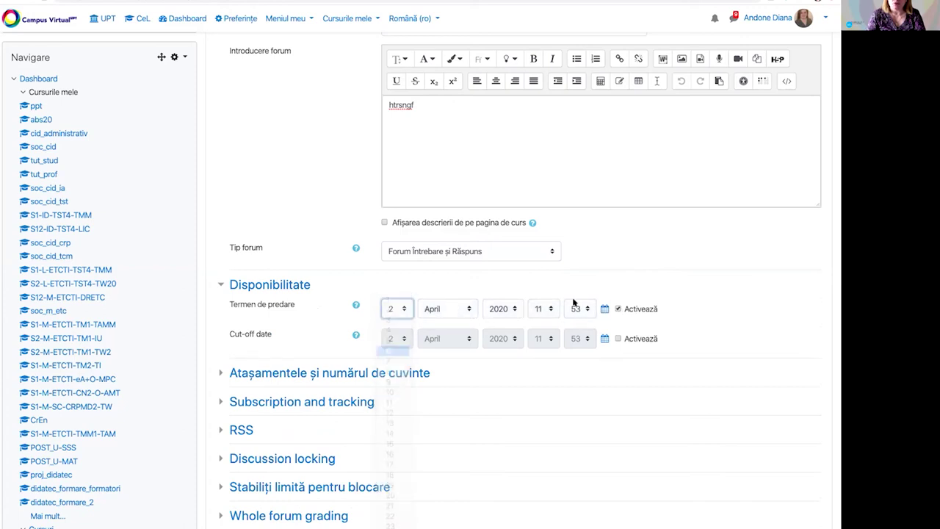
left_click(584, 312)
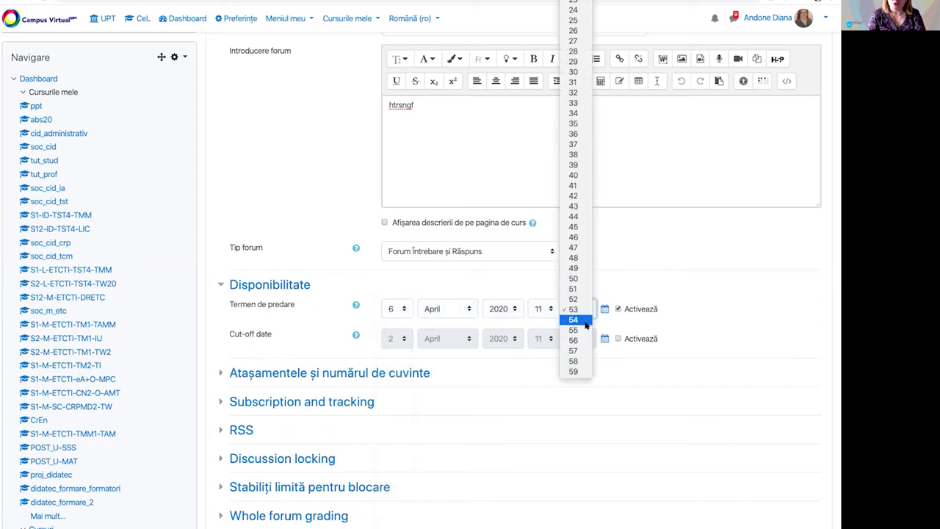
left_click(574, 372)
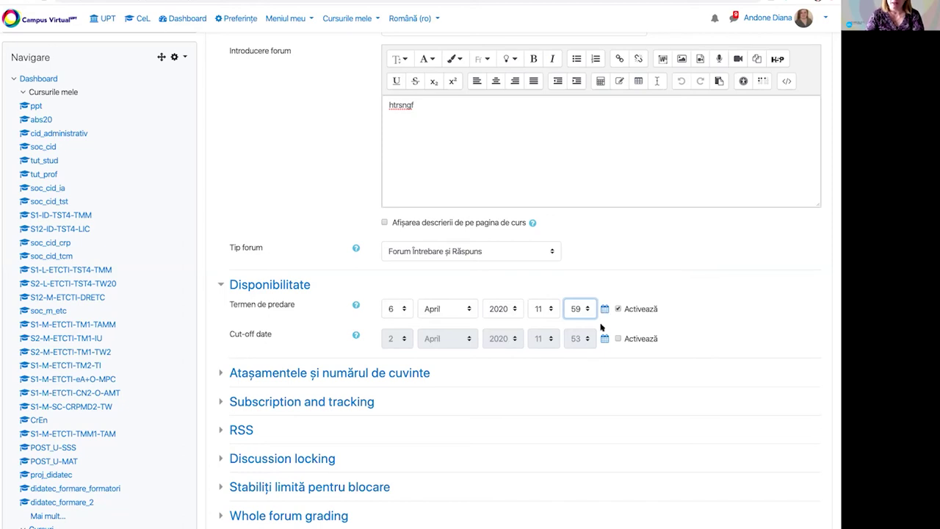
Expand the forum's attachments and word count settings and choose 500KB as the maximum attachment size
scroll(593, 340, "down", 1)
scroll(593, 340, "up", 1)
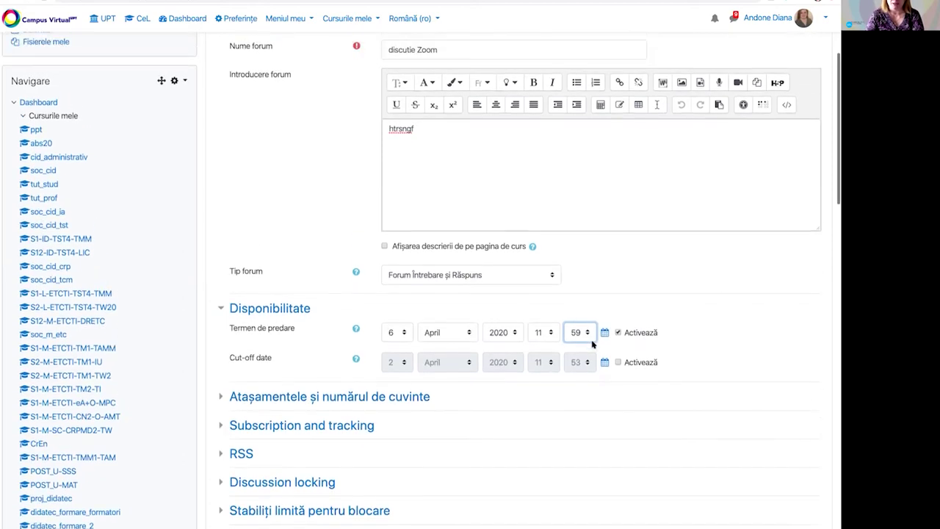
scroll(592, 340, "up", 1)
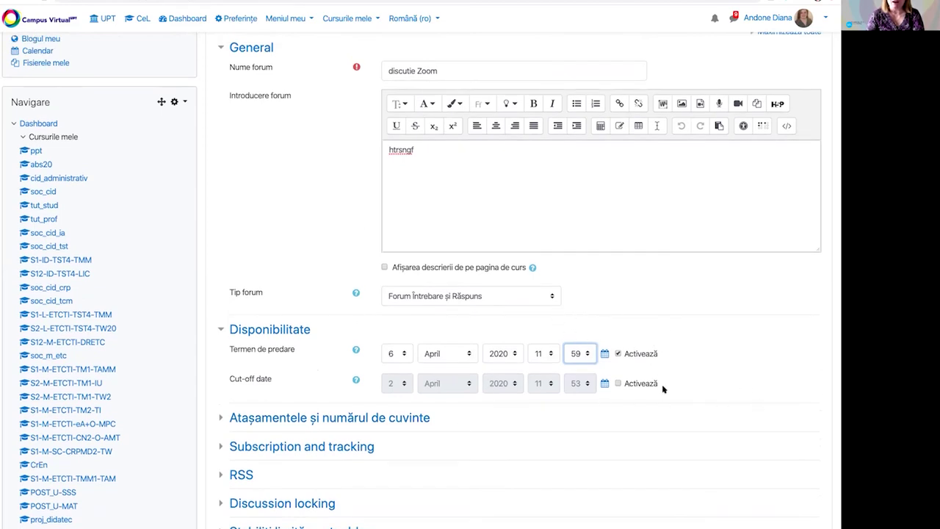
scroll(663, 386, "down", 1)
scroll(647, 382, "down", 3)
left_click(397, 294)
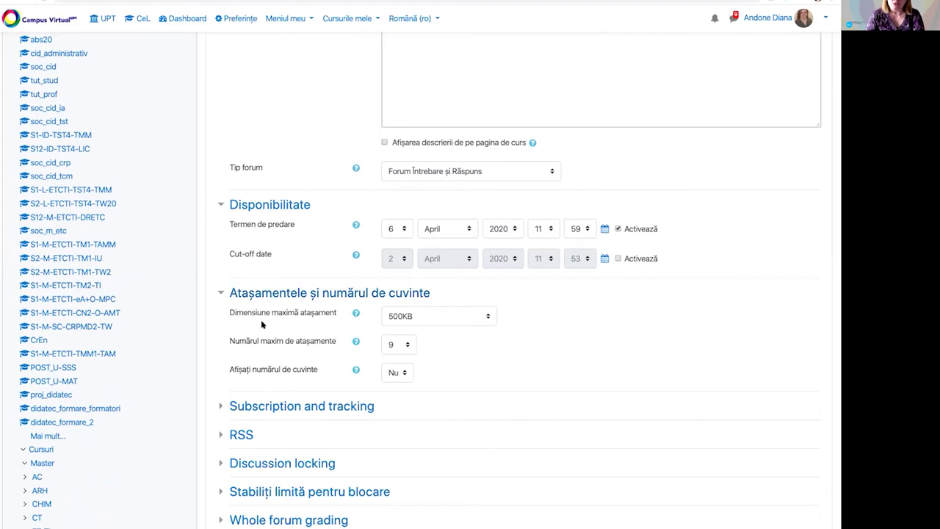
left_click(426, 321)
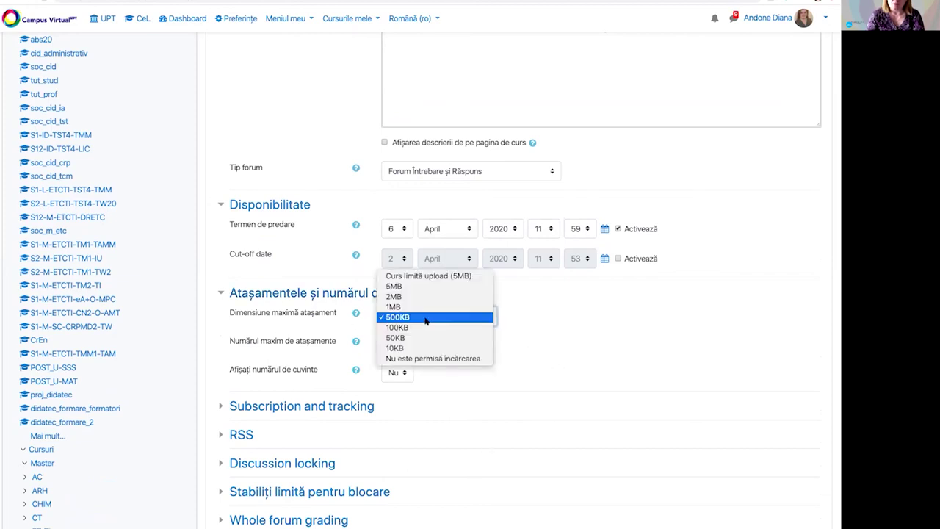
left_click(425, 317)
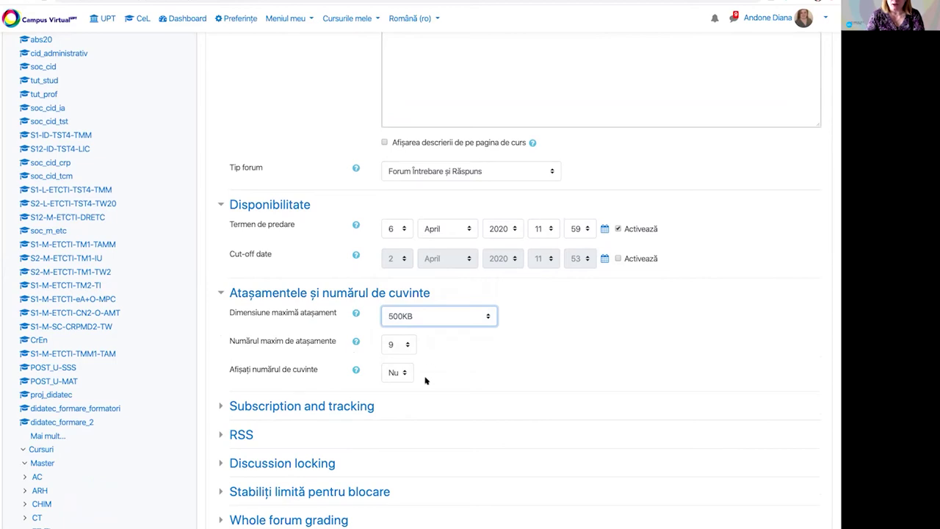
Turn on the forum's word count display by setting Afișați numărul de cuvinte to Da
scroll(268, 284, "down", 2)
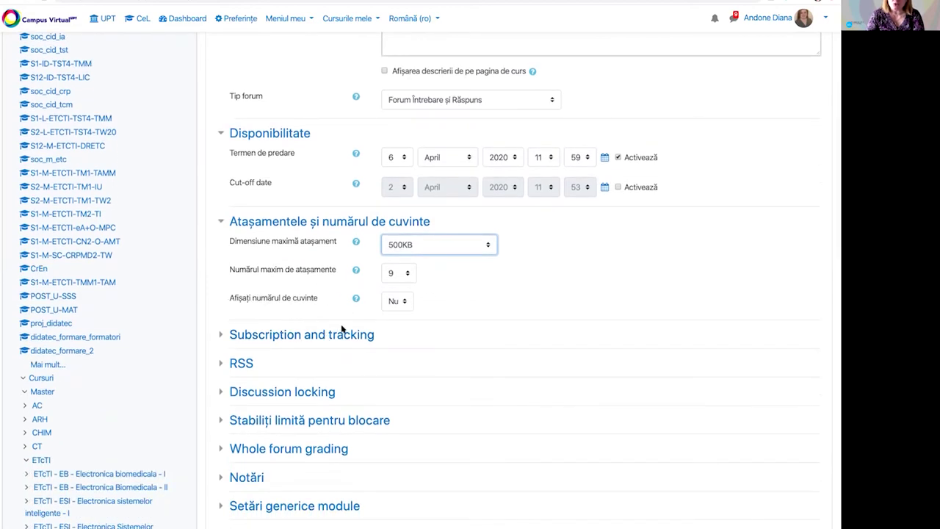
left_click(397, 302)
left_click(393, 313)
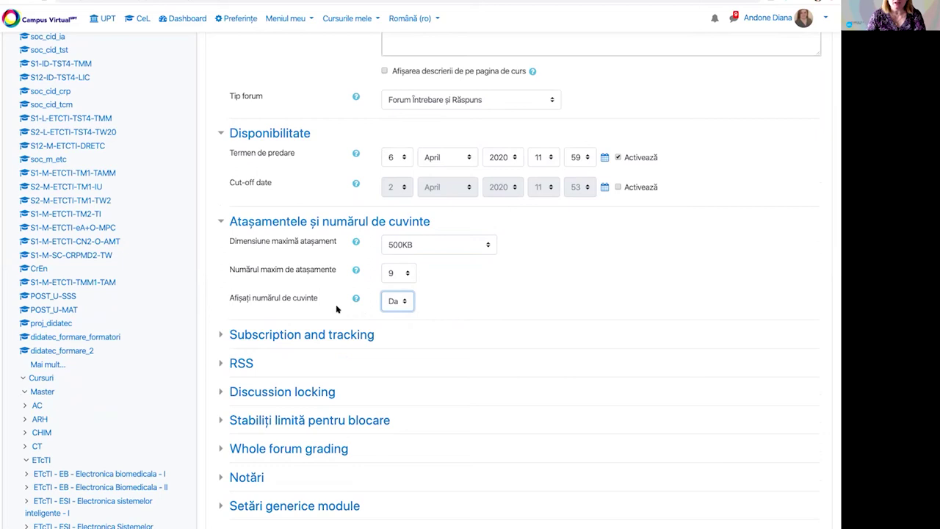
Expand Subscription and tracking and examine the subscription mode options, the account menu and the read tracking options
left_click(348, 335)
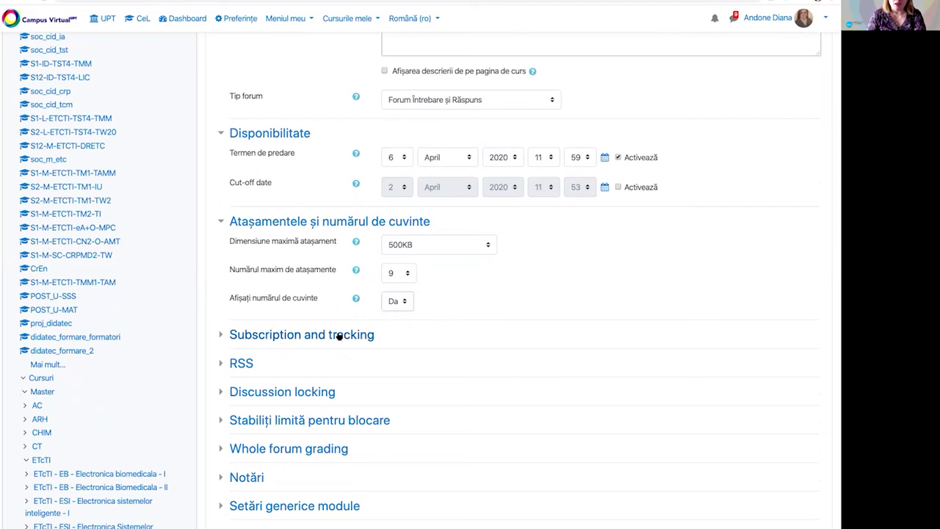
scroll(542, 361, "down", 1)
scroll(542, 361, "down", 1)
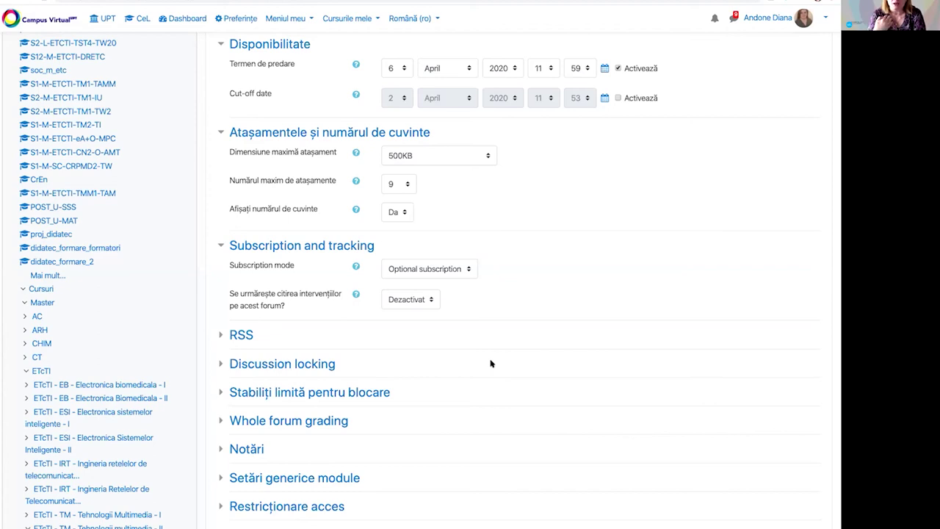
left_click(414, 273)
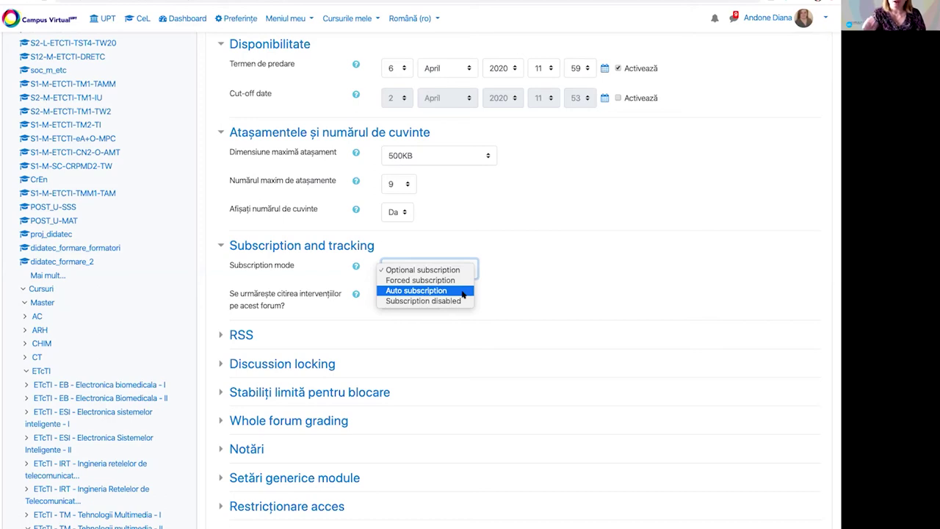
left_click(823, 16)
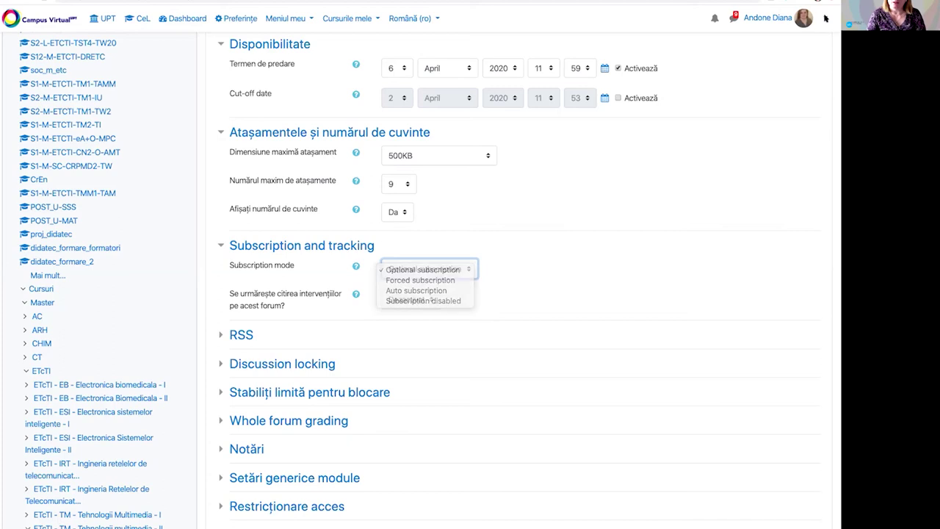
left_click(824, 18)
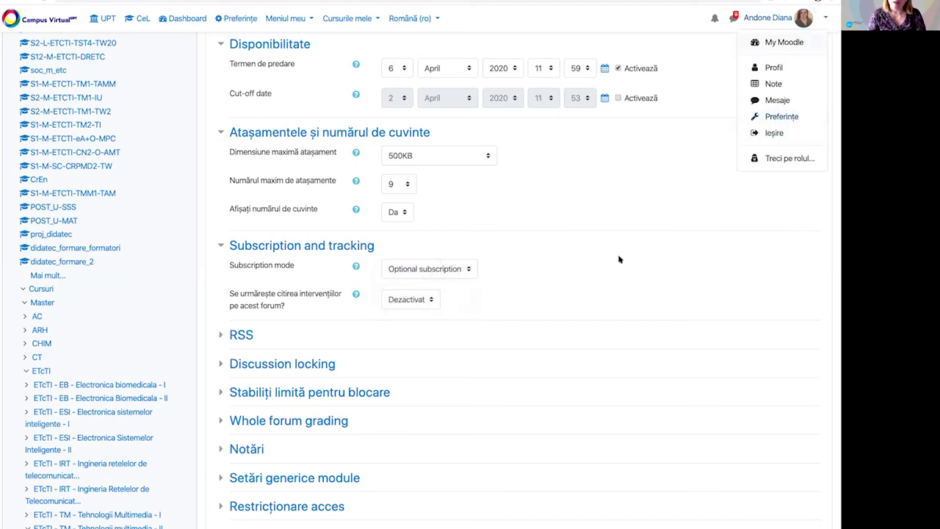
key("Escape")
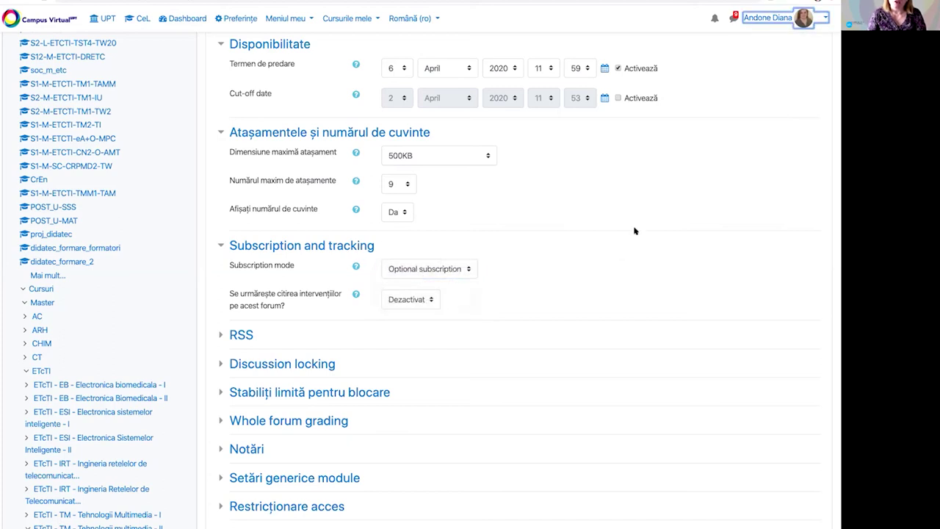
left_click(433, 274)
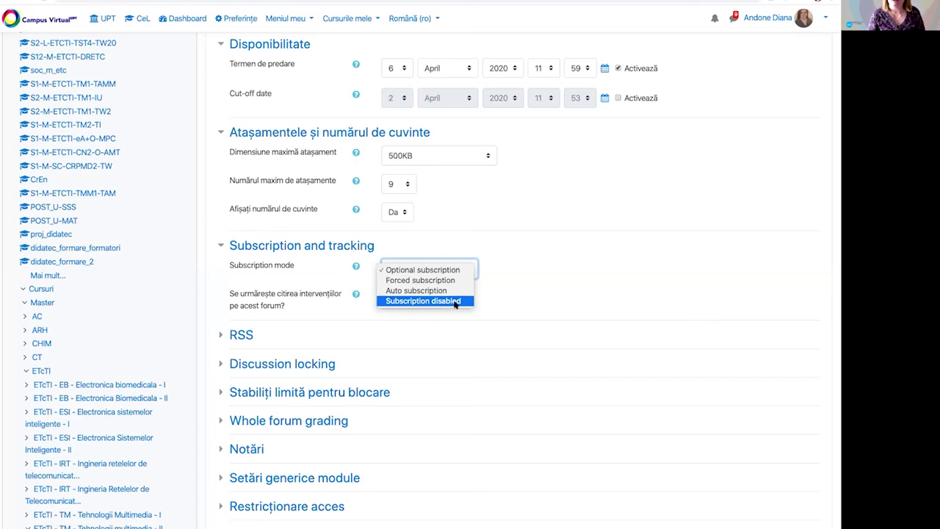
left_click(550, 273)
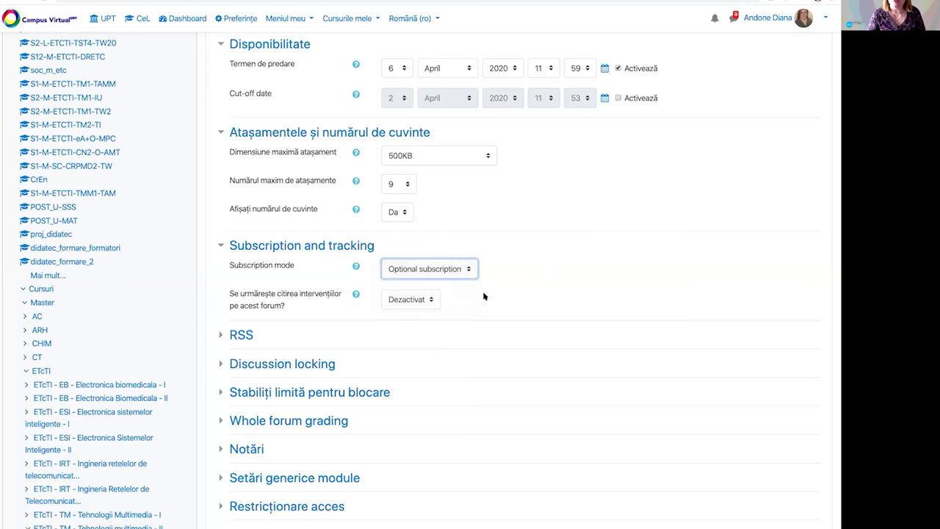
left_click(403, 301)
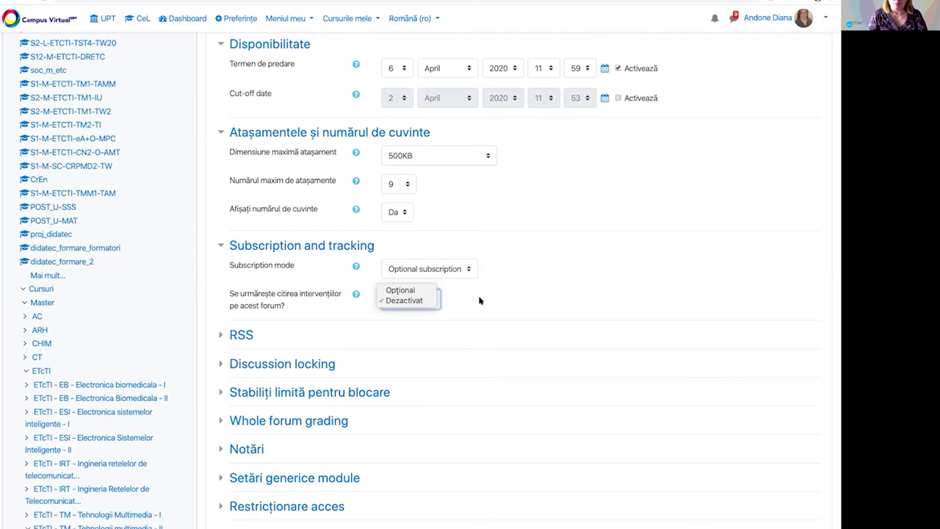
left_click(491, 311)
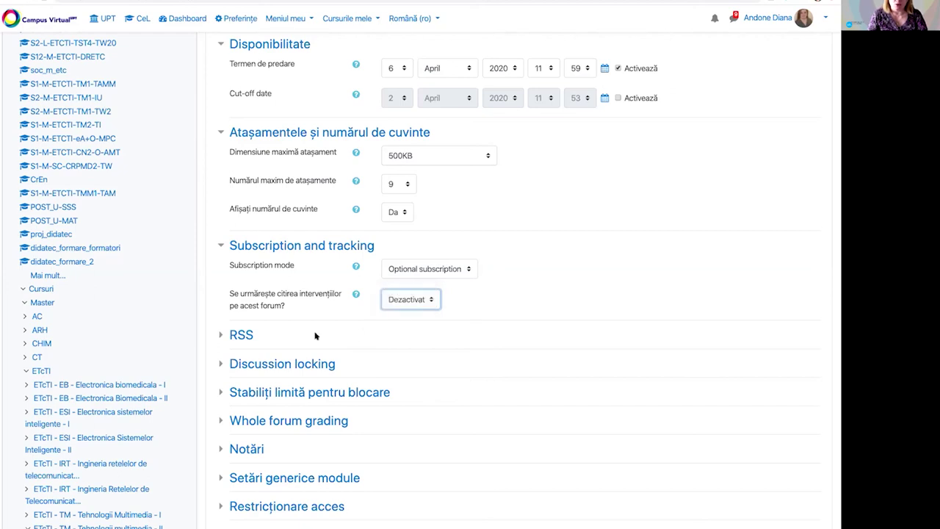
Expand the RSS settings and set the activity's RSS feed to Niciunul
left_click(239, 335)
scroll(605, 311, "down", 2)
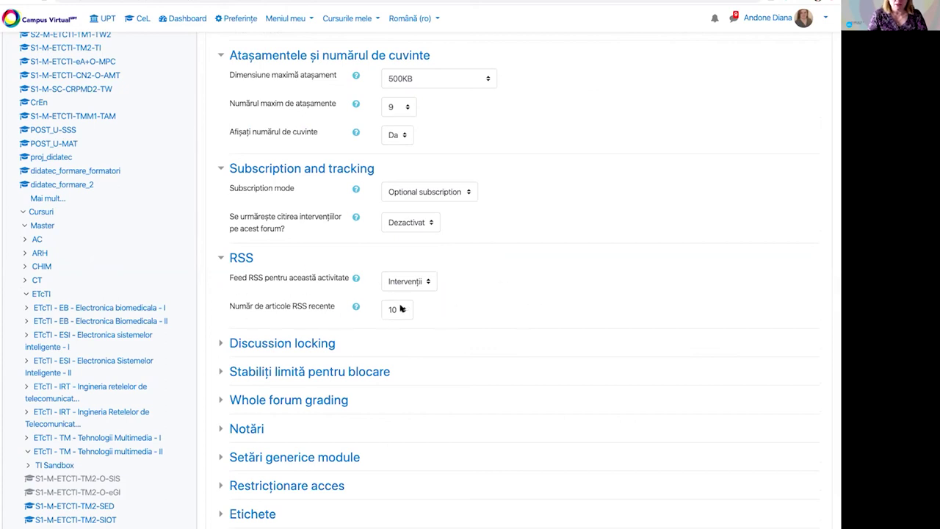
left_click(411, 282)
left_click(409, 262)
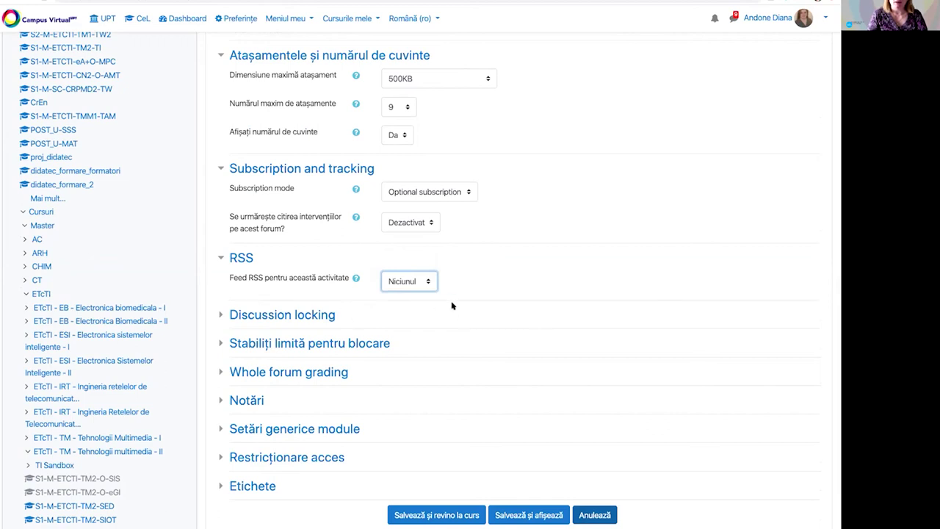
Expand Discussion locking and Stabiliți limită pentru blocare and examine the available inactivity periods for locking discussions
left_click(326, 316)
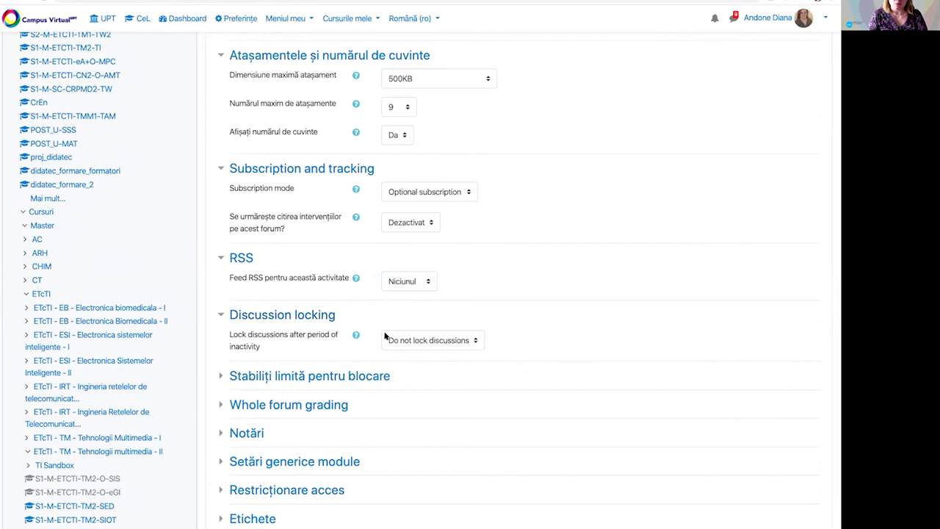
scroll(529, 315, "down", 3)
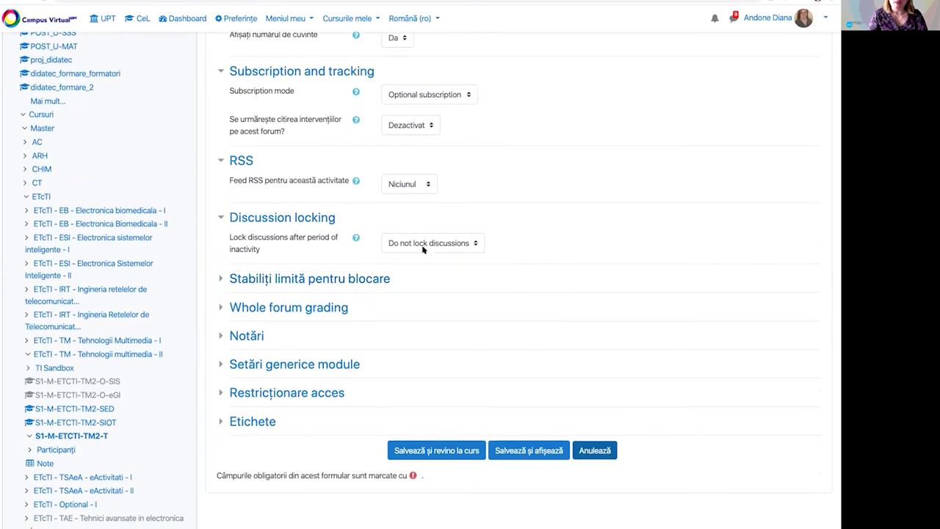
scroll(424, 265, "up", 5)
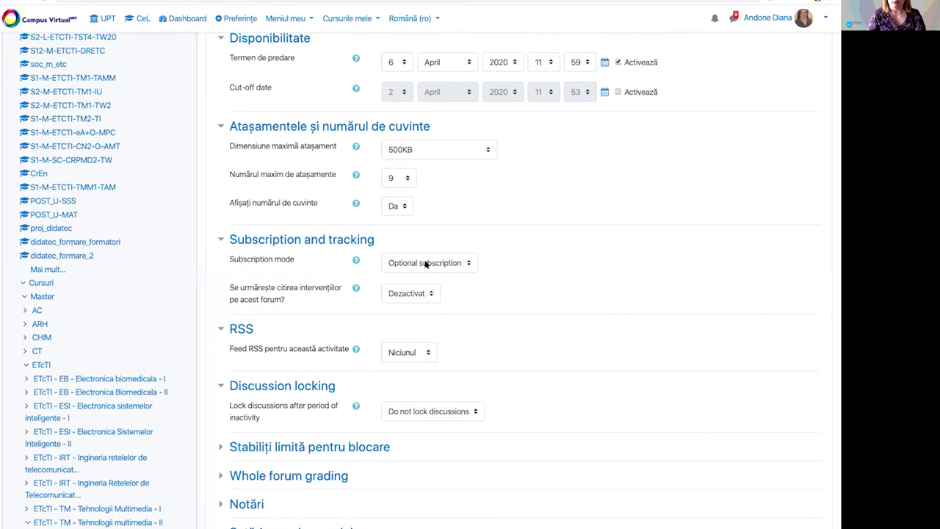
scroll(425, 265, "up", 12)
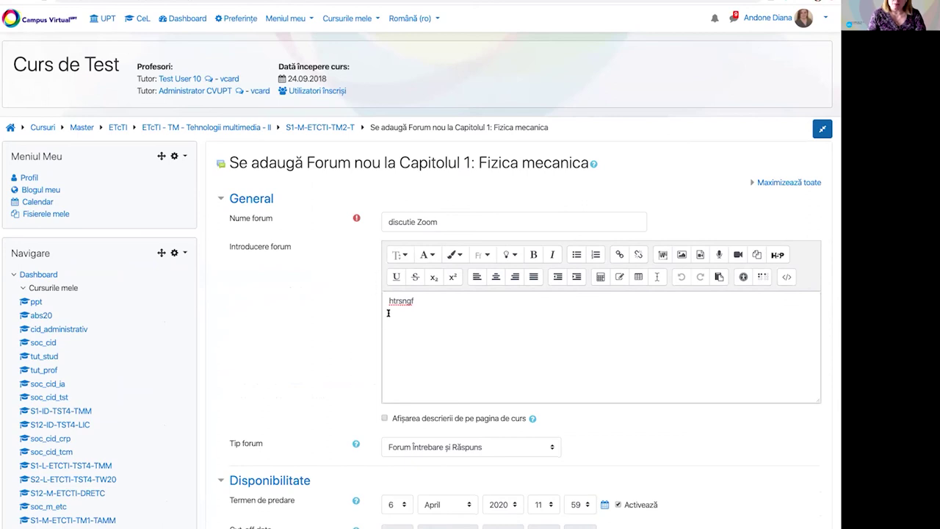
scroll(388, 313, "down", 5)
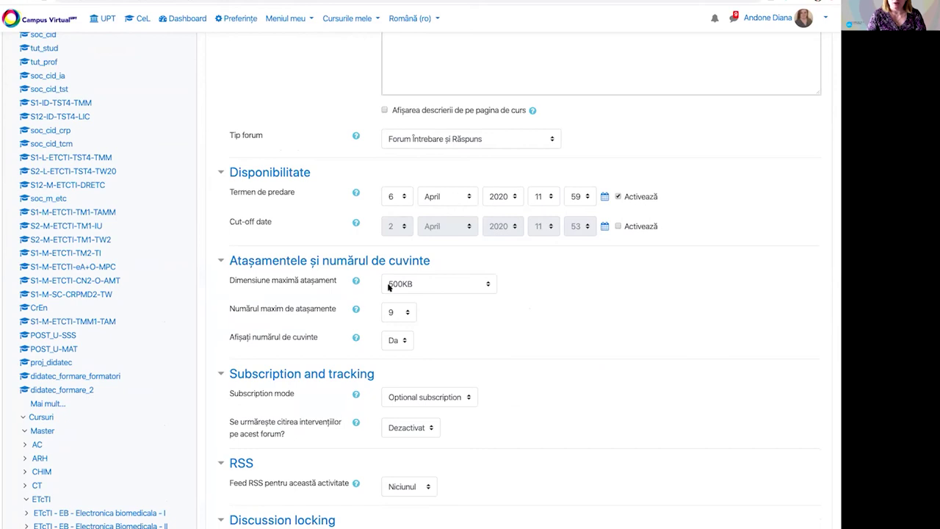
scroll(389, 287, "down", 5)
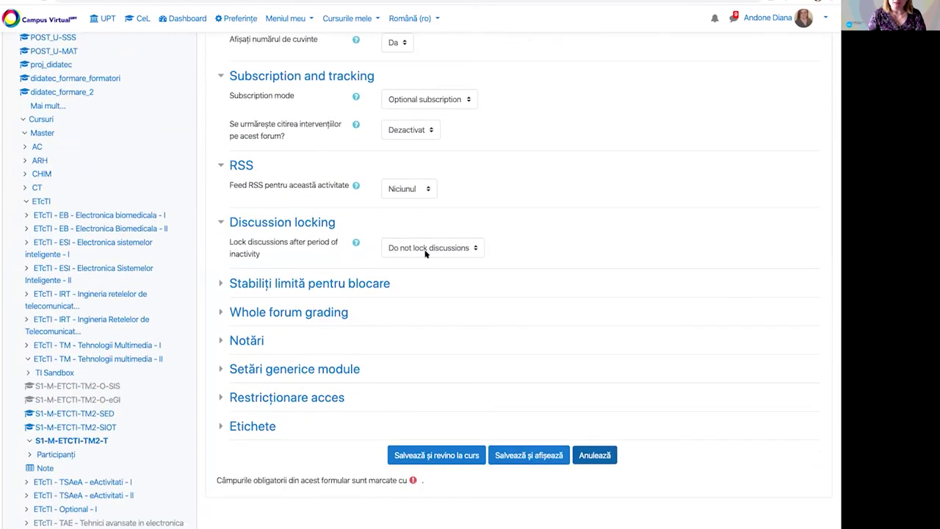
left_click(457, 252)
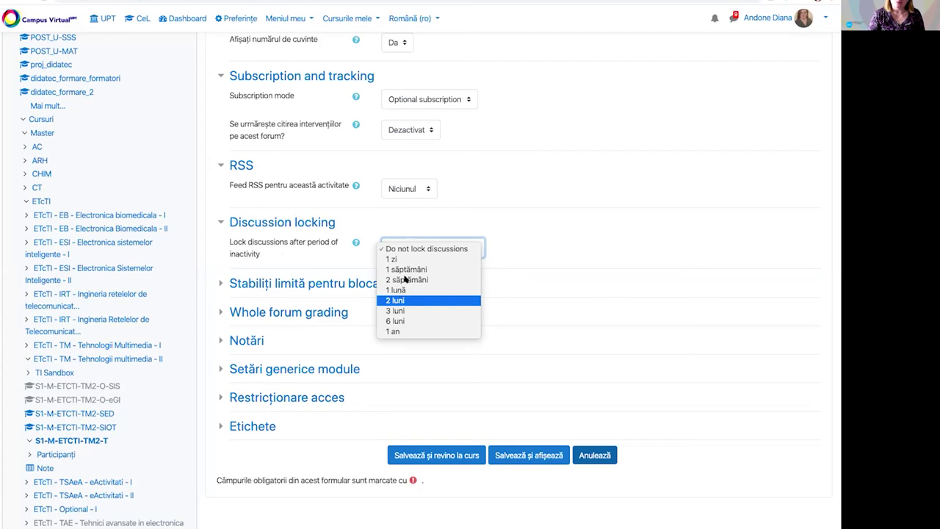
left_click(569, 240)
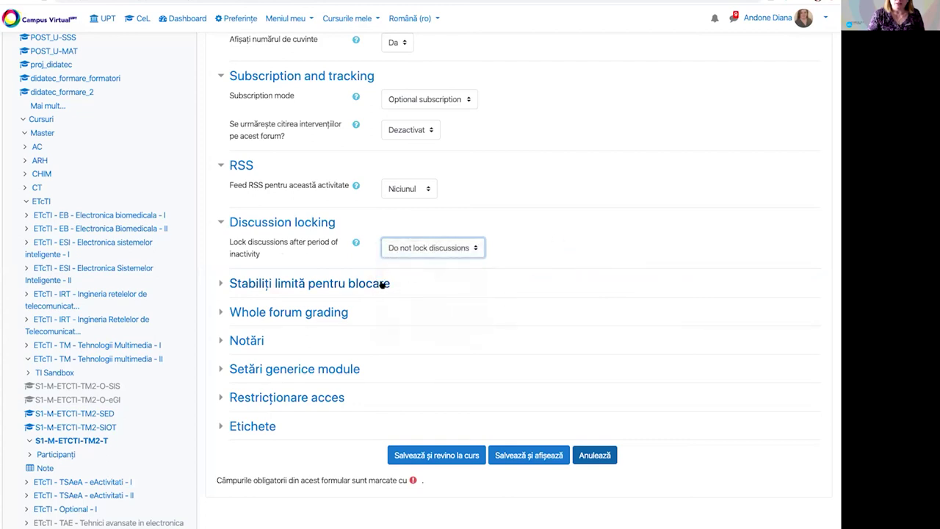
left_click(367, 283)
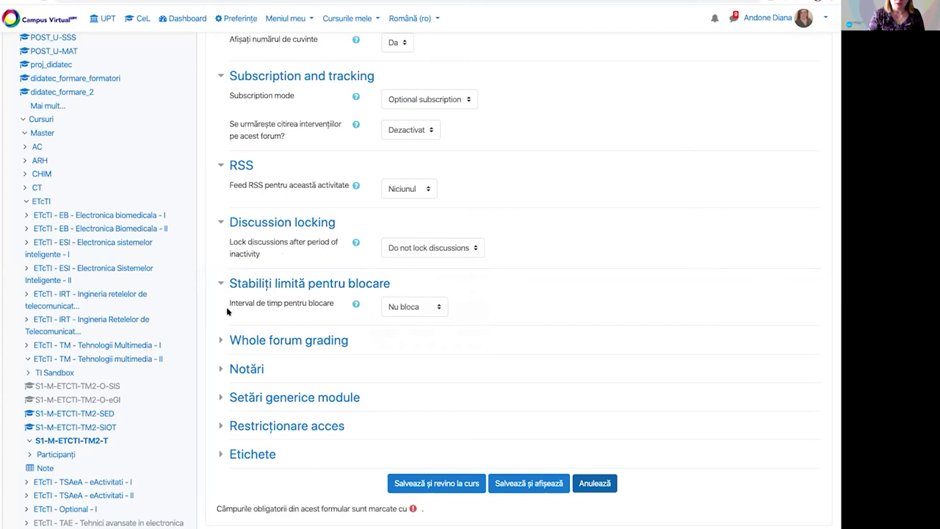
scroll(514, 311, "down", 2)
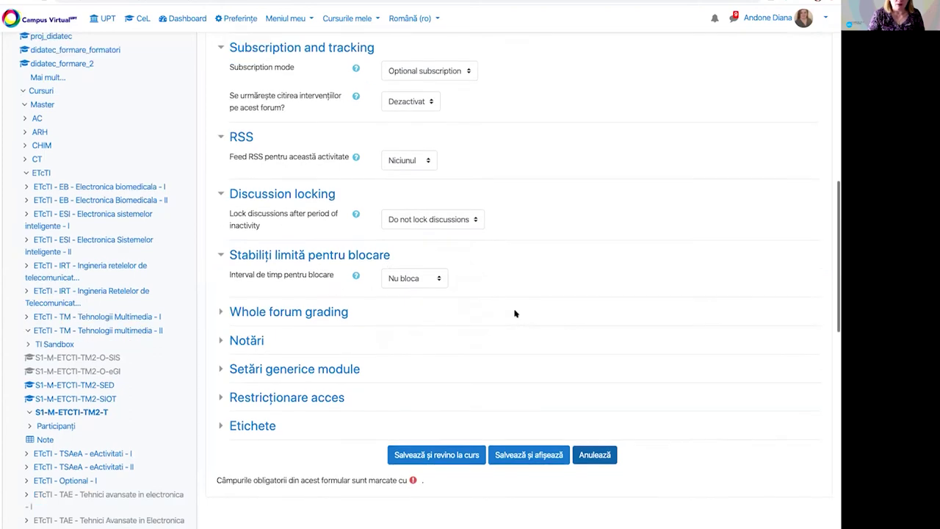
Expand Whole forum grading and set the grade type to Punct with a maximum of 10 points
left_click(318, 256)
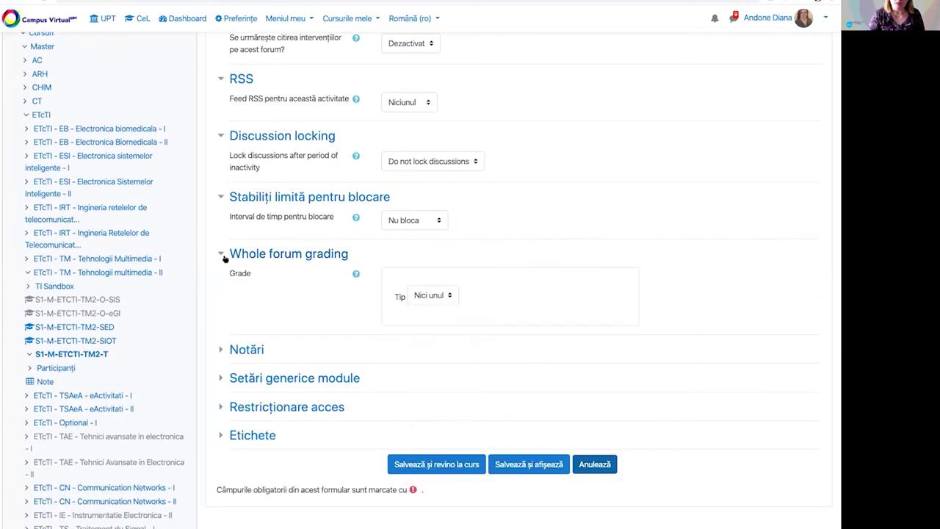
scroll(356, 334, "up", 1)
scroll(359, 323, "up", 5)
scroll(358, 320, "down", 7)
scroll(359, 308, "down", 1)
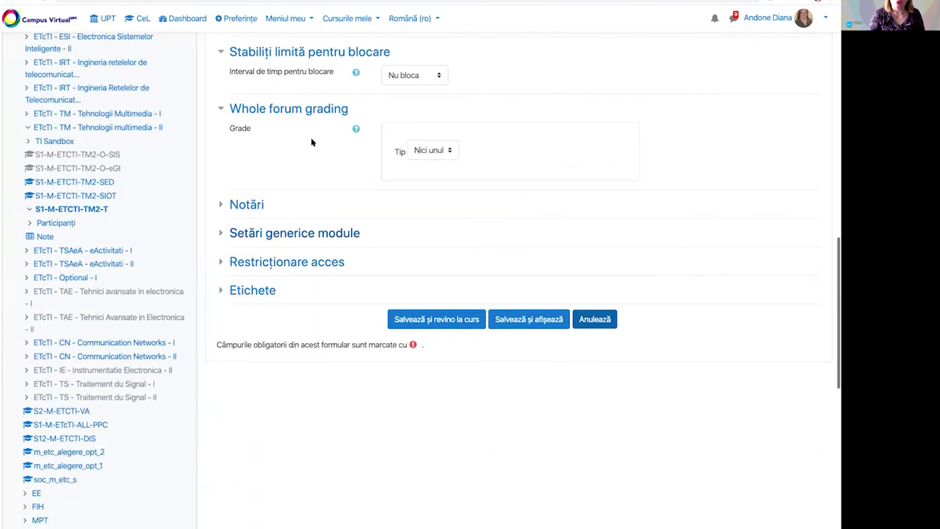
left_click(434, 151)
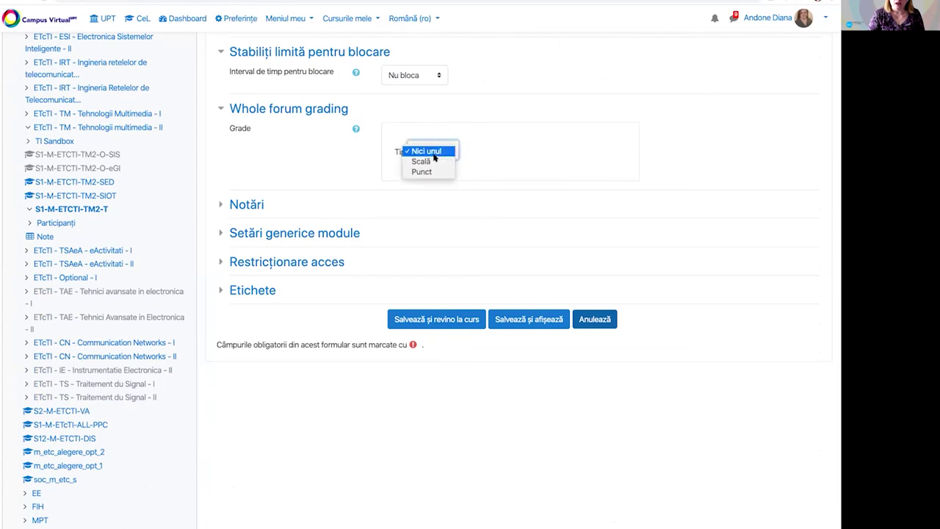
left_click(432, 172)
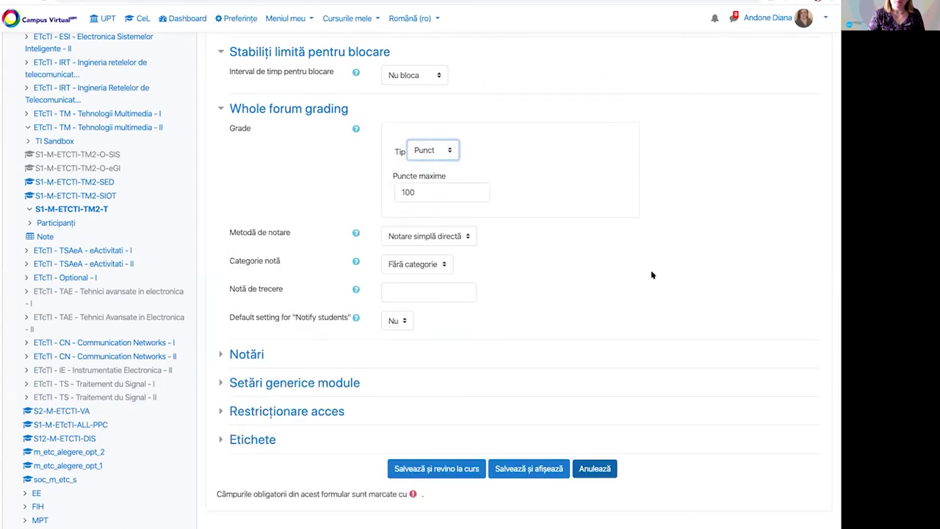
left_click(423, 192)
key("BackSpace")
left_click(415, 247)
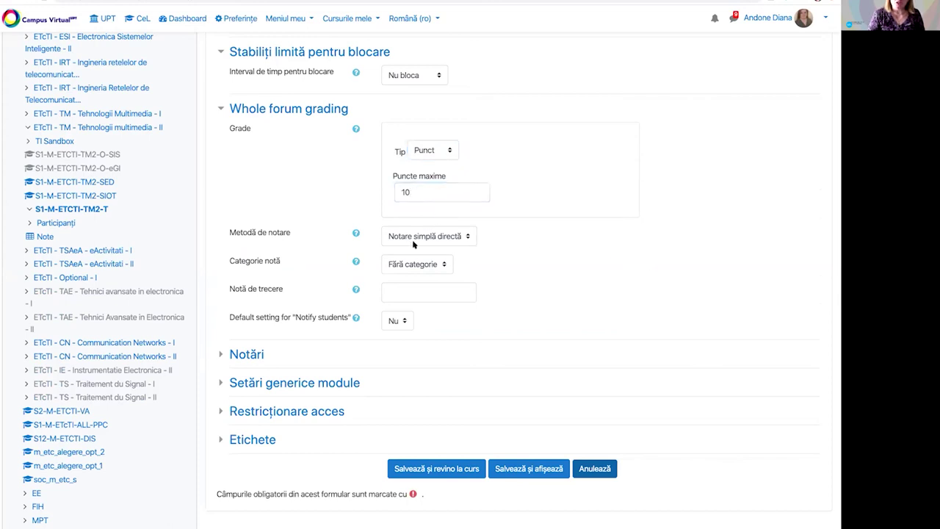
Set the forum's grade category to Nota activitate, its passing grade to 5 and the "Notify students" default to Da
left_click(417, 264)
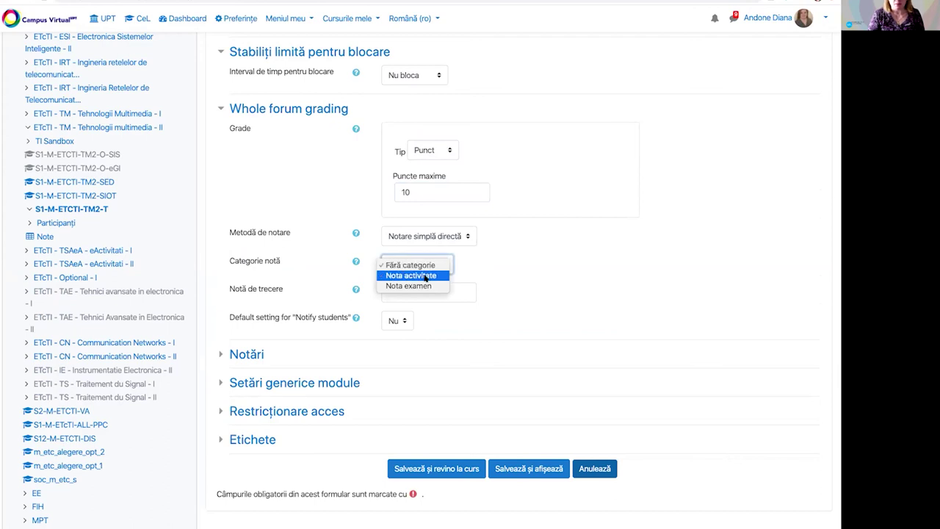
left_click(426, 276)
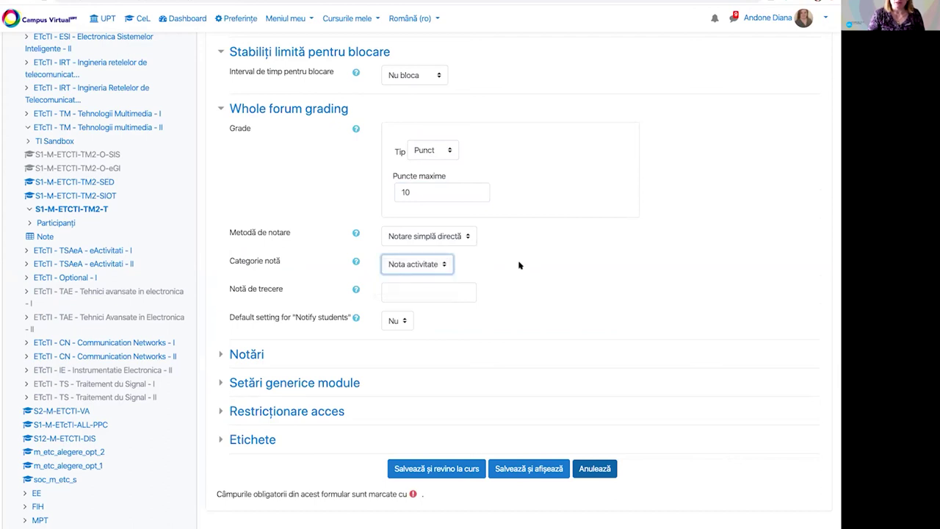
left_click(420, 289)
type("5")
left_click(523, 311)
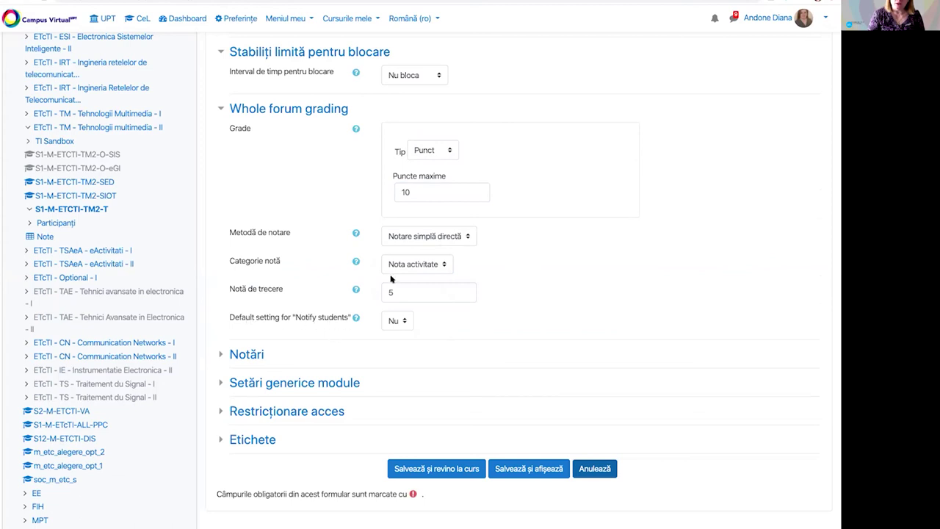
left_click(393, 322)
left_click(393, 332)
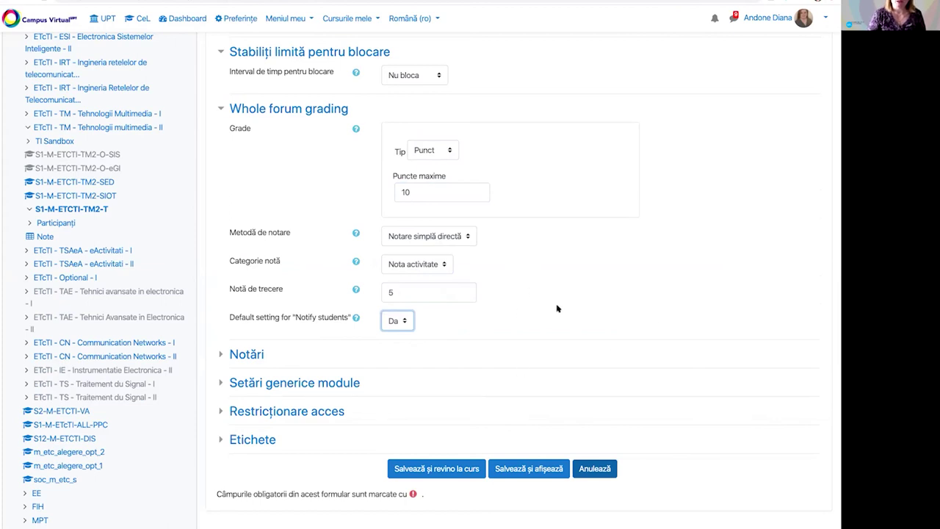
scroll(556, 309, "up", 2)
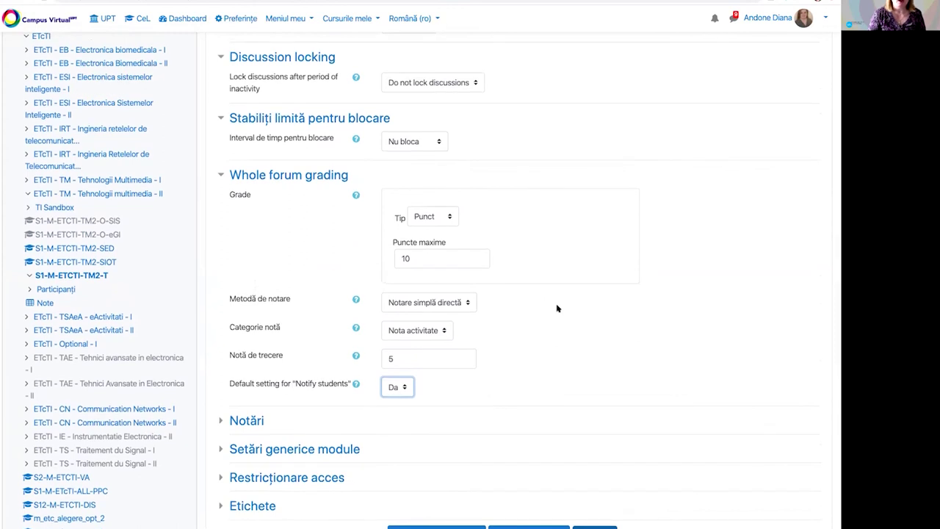
scroll(557, 308, "up", 1)
scroll(556, 309, "up", 5)
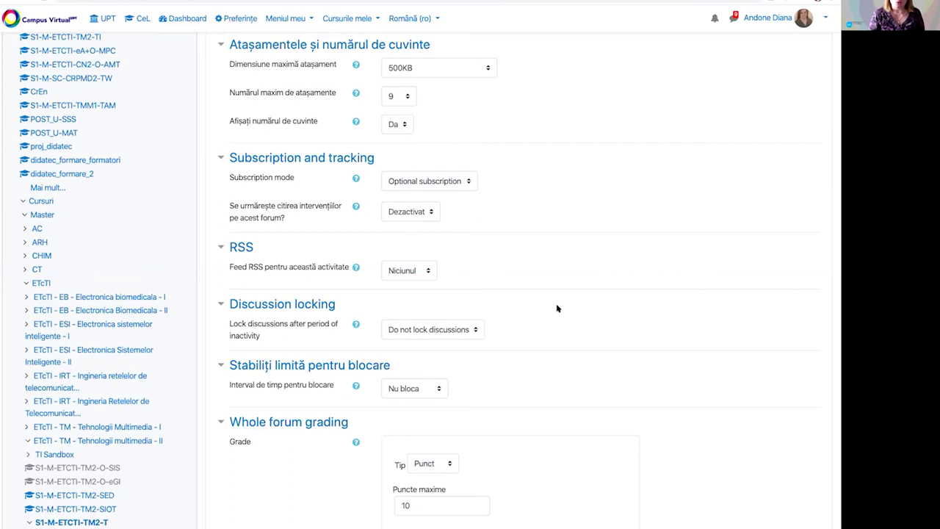
Expand the Notări section and examine the available rating aggregation types, keeping Fără notă
scroll(551, 308, "down", 3)
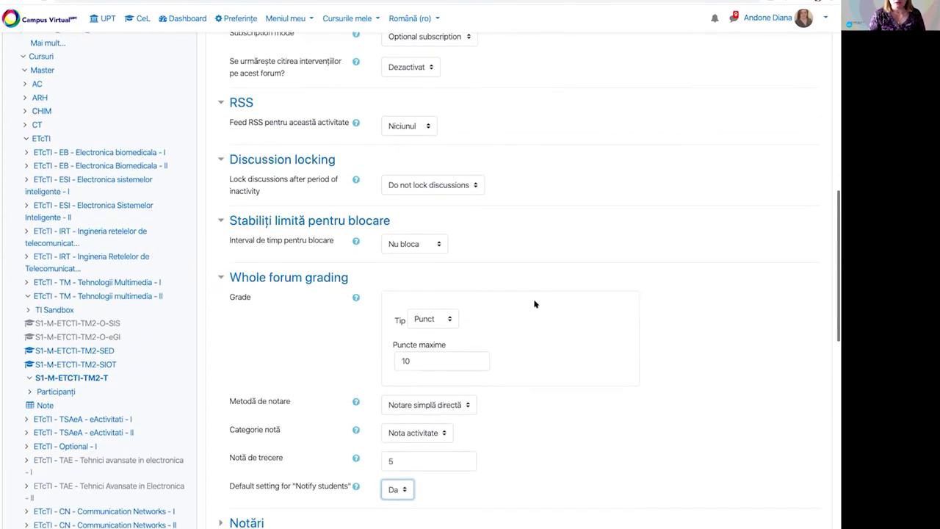
scroll(697, 338, "down", 2)
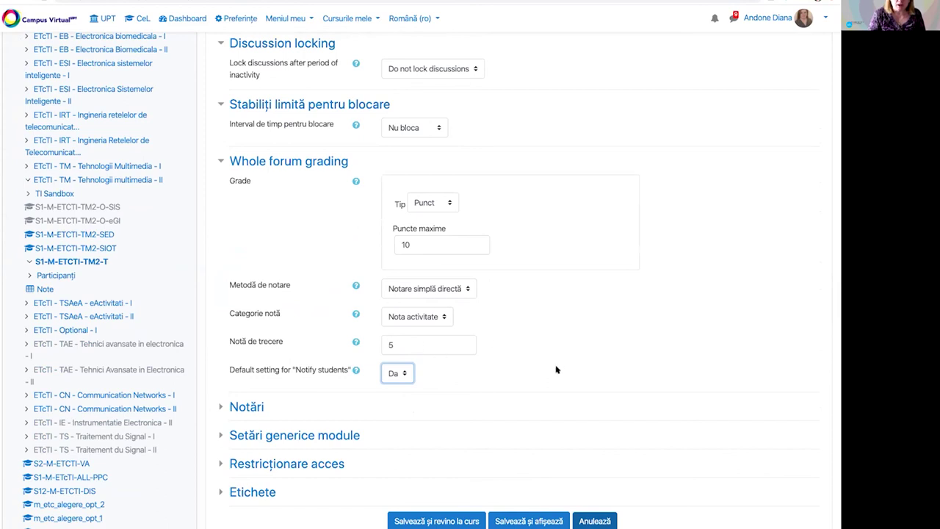
left_click(418, 398)
left_click(237, 409)
scroll(474, 352, "down", 2)
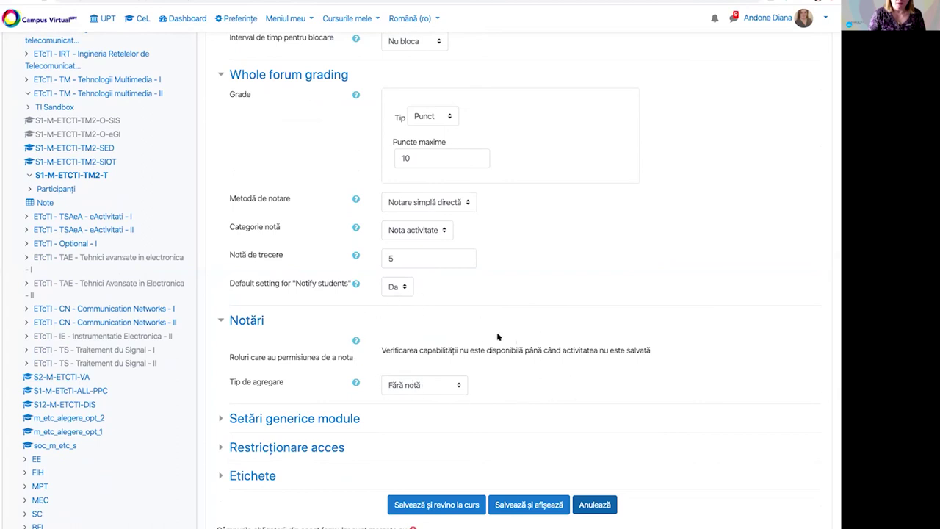
scroll(485, 336, "up", 5)
scroll(514, 367, "down", 7)
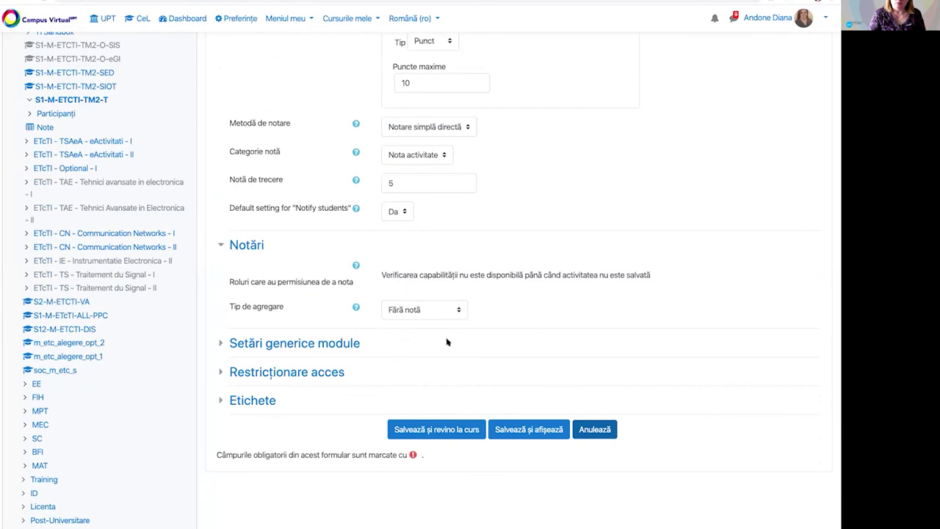
left_click(405, 313)
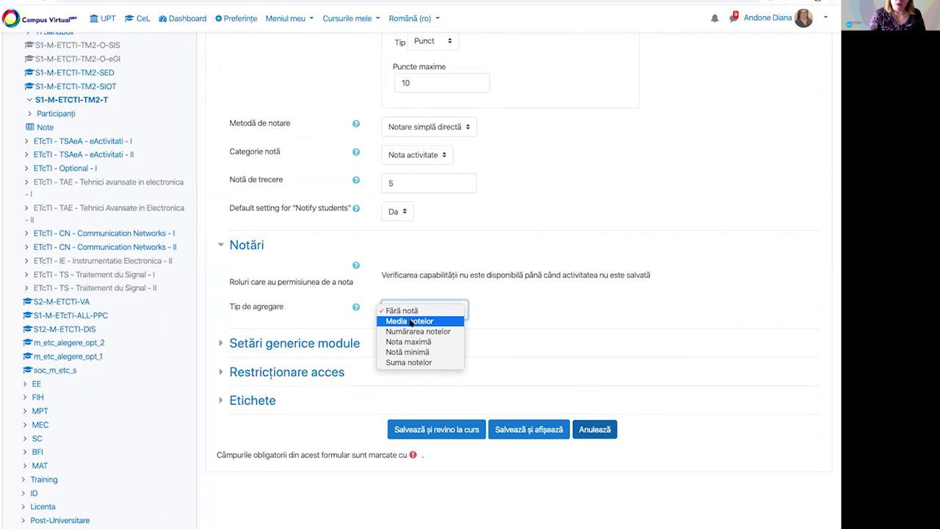
left_click(411, 321)
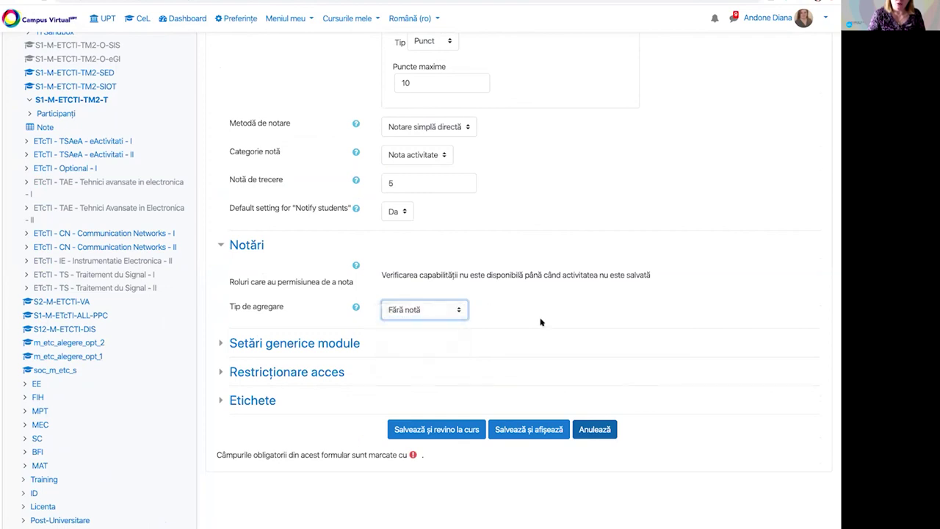
left_click(419, 314)
key("Return")
Expand Setări generice module and set the forum's group mode to Separă grupuri with grouping A
scroll(478, 293, "down", 1)
left_click(309, 299)
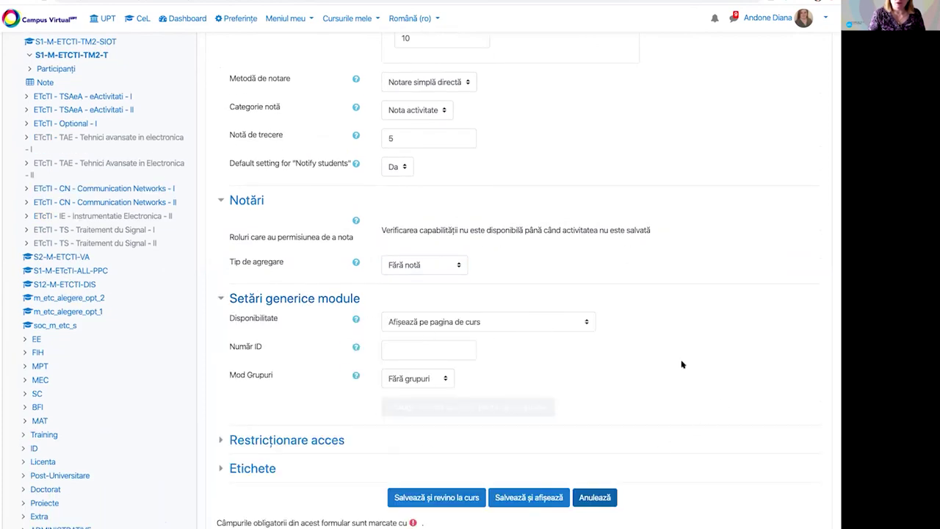
left_click(426, 381)
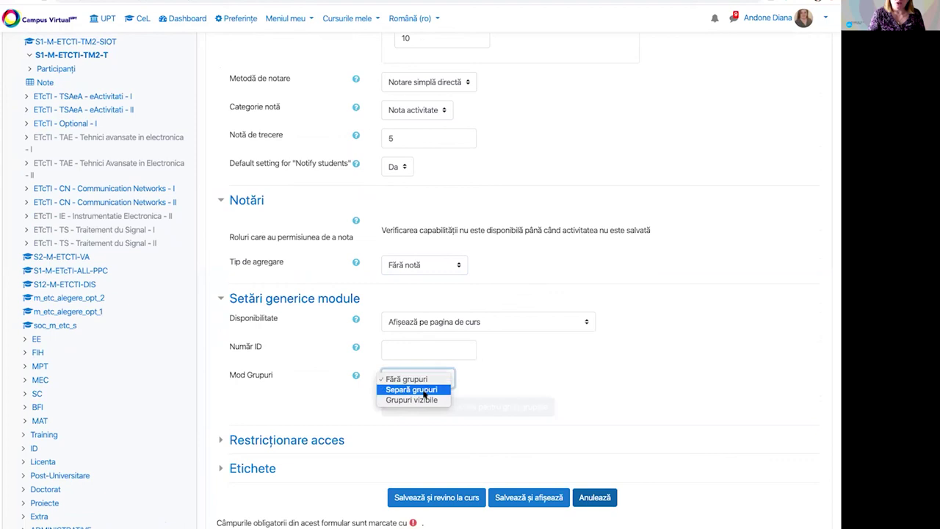
left_click(424, 391)
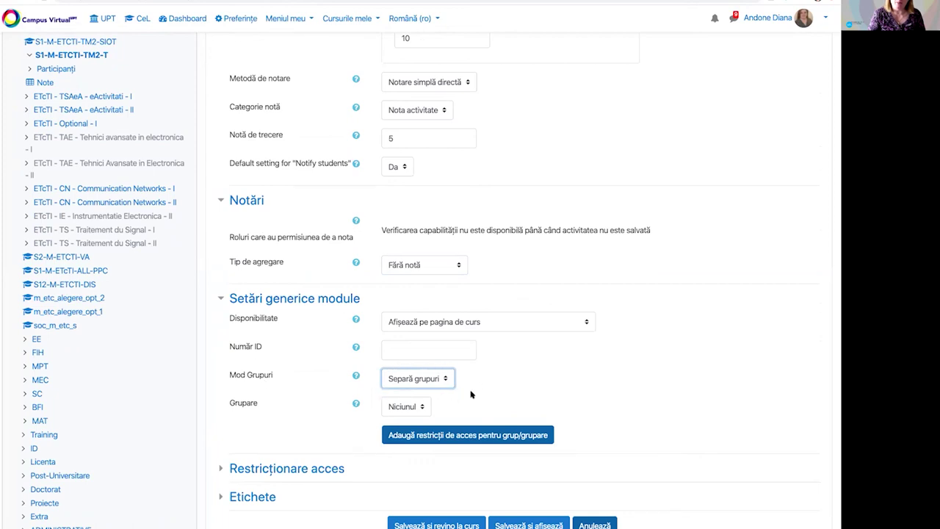
scroll(529, 390, "down", 1)
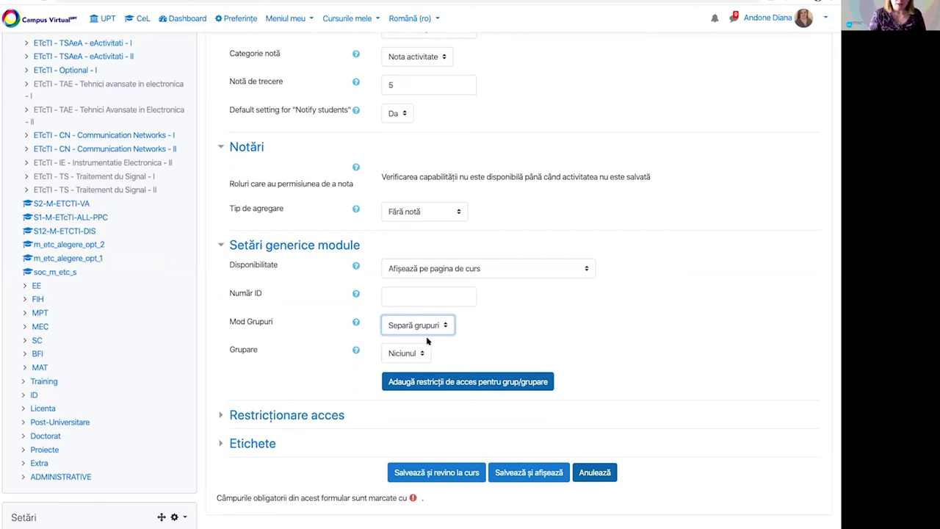
left_click(411, 354)
left_click(408, 366)
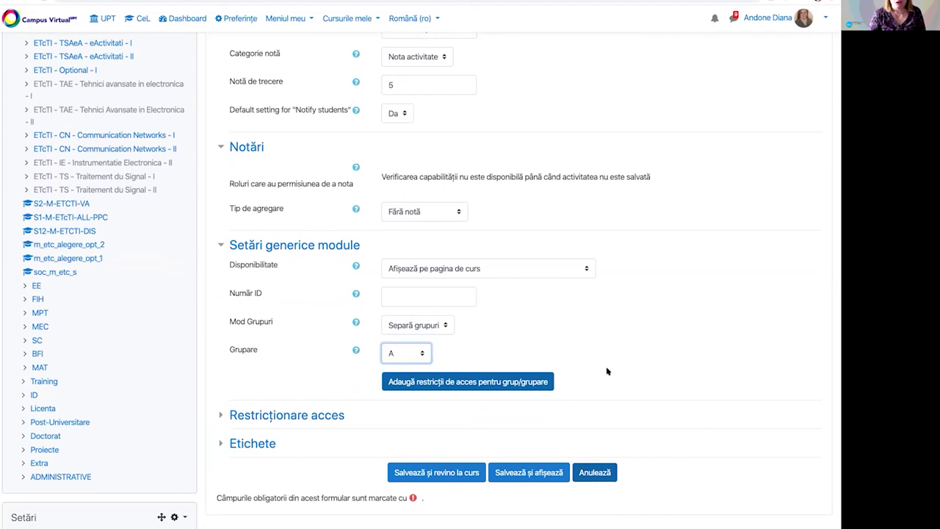
Expand Restricționare acces to view its options, and save and display the forum
scroll(514, 367, "down", 3)
left_click(310, 285)
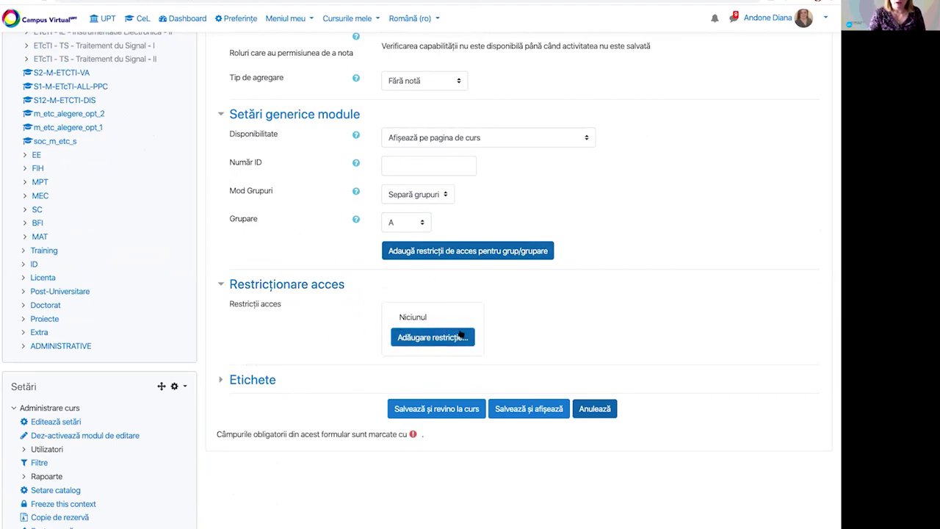
left_click(545, 402)
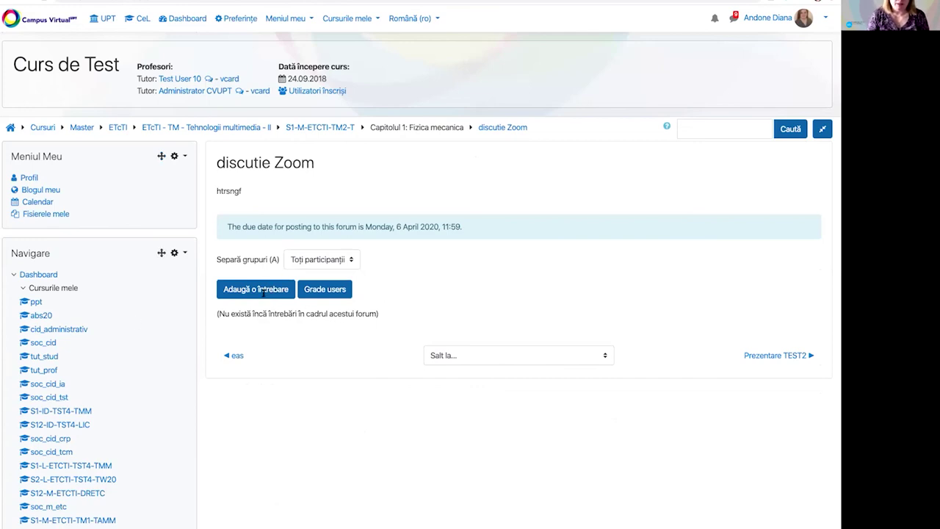
Check the forum's group choices and start a new question with the subject "definitii"
left_click(332, 264)
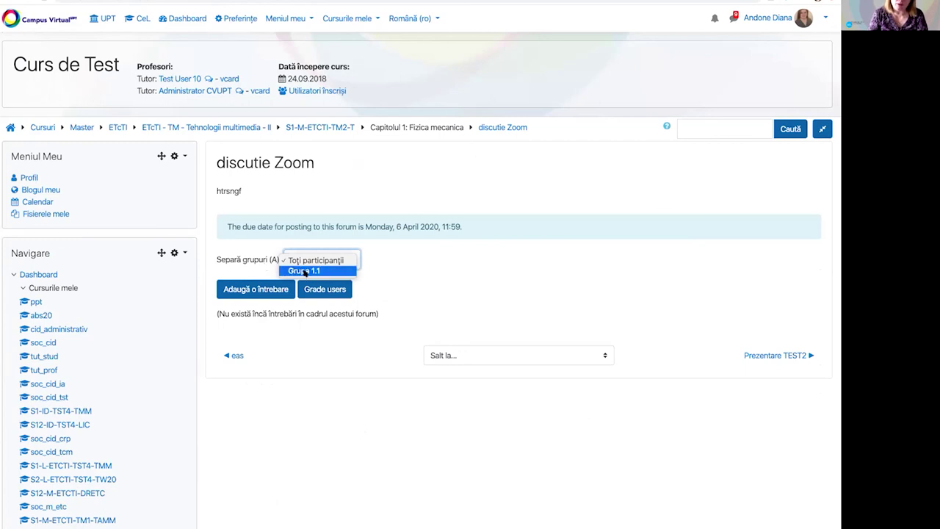
left_click(413, 273)
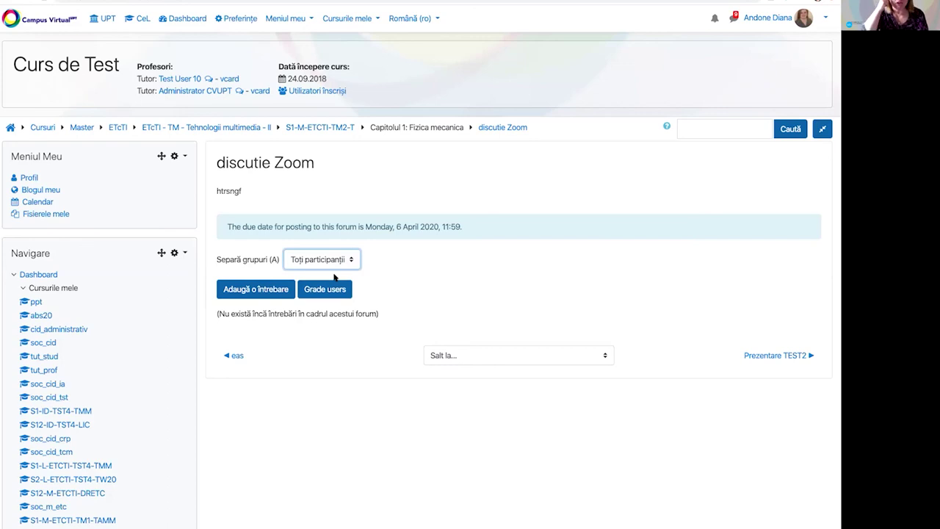
left_click(282, 290)
left_click(407, 321)
type("definitii")
key("Tab")
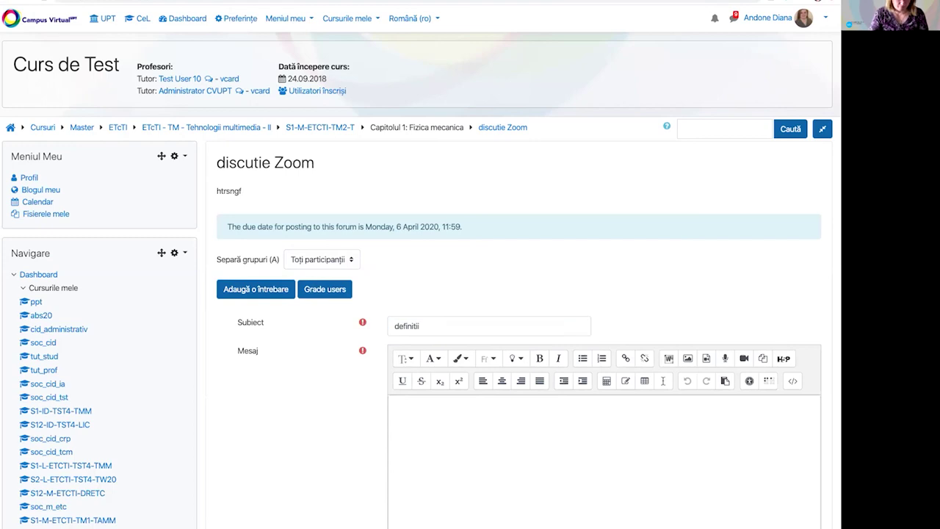
key("shift+Tab")
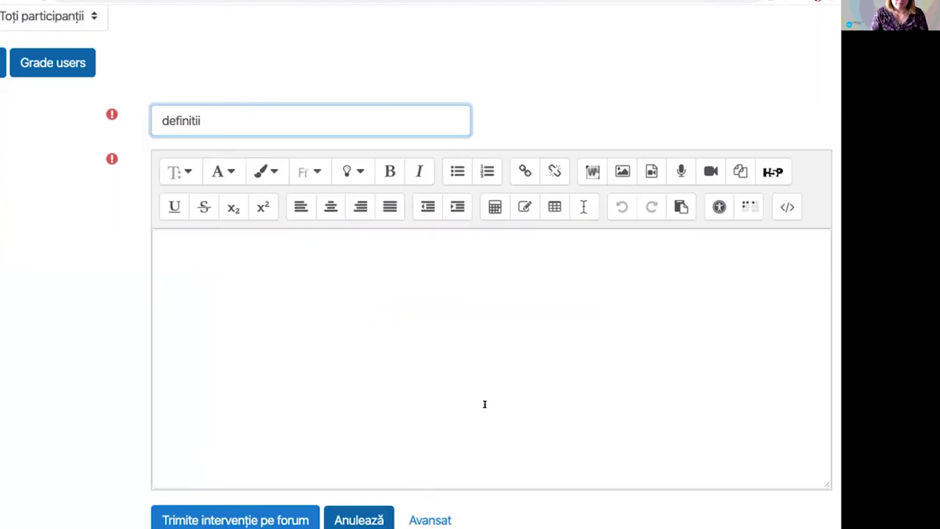
Enter "Care sunt definitiile multimedia?" as the message of the new question
scroll(483, 400, "down", 5)
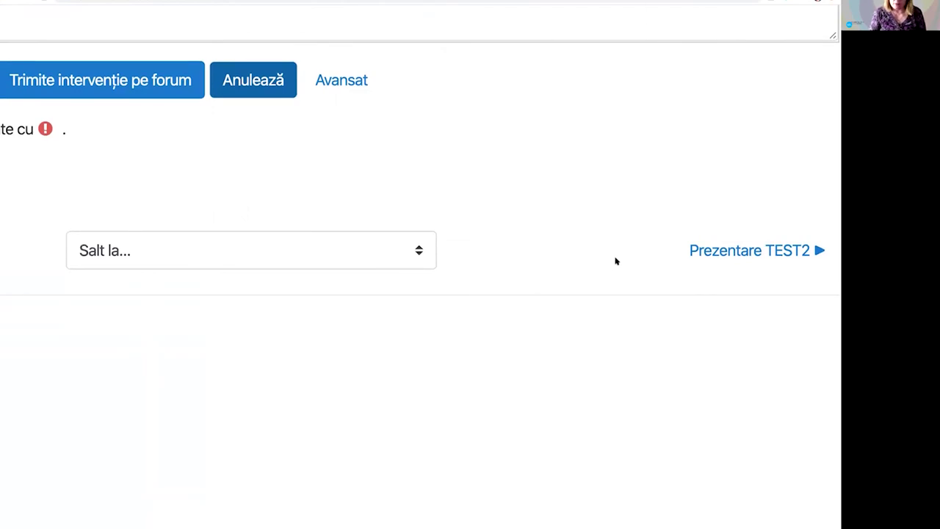
key("ctrl+minus")
key("ctrl+minus")
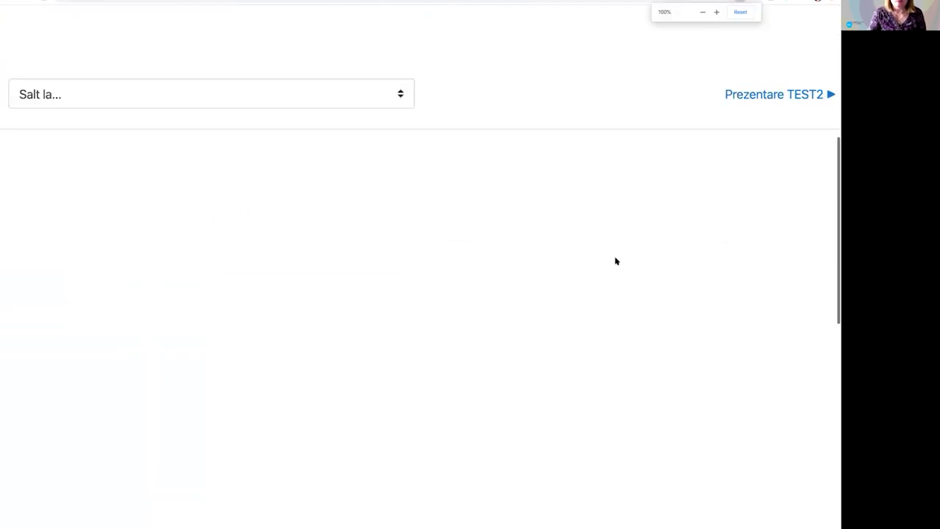
scroll(616, 261, "up", 2)
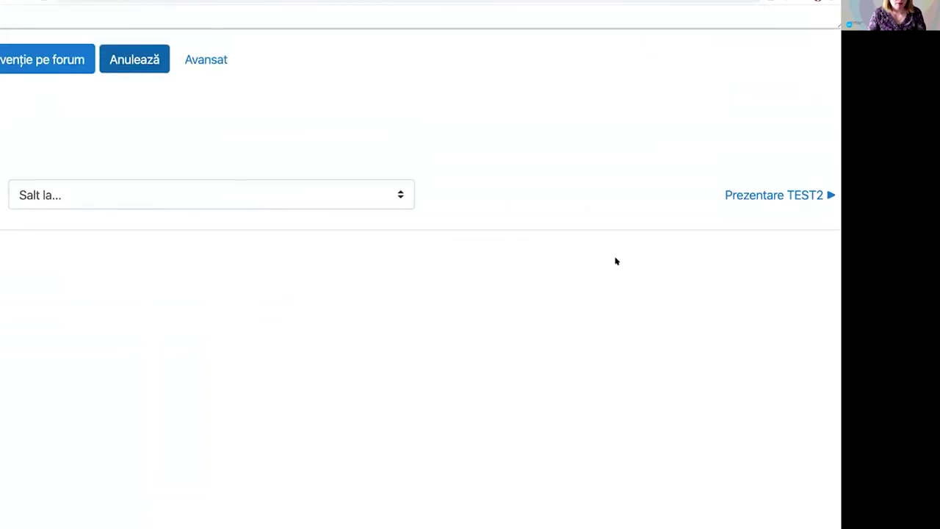
scroll(609, 249, "up", 2)
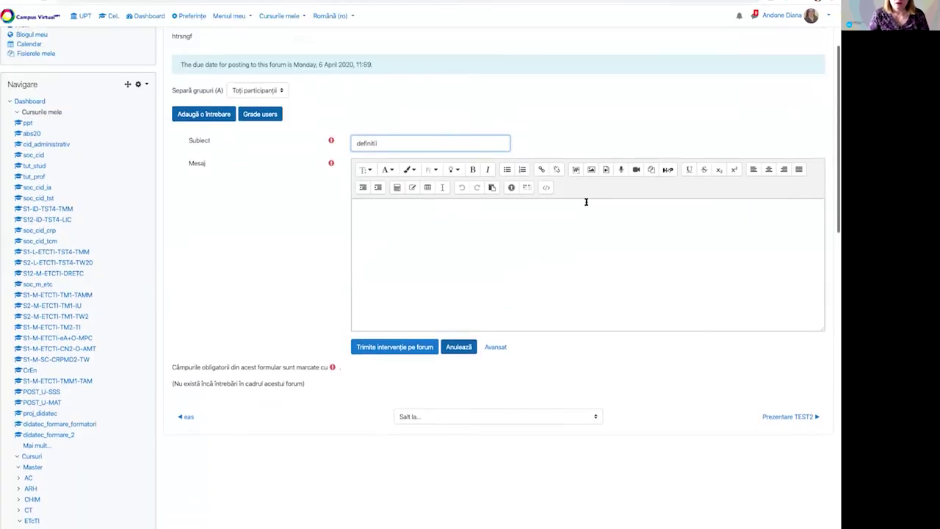
left_click(381, 225)
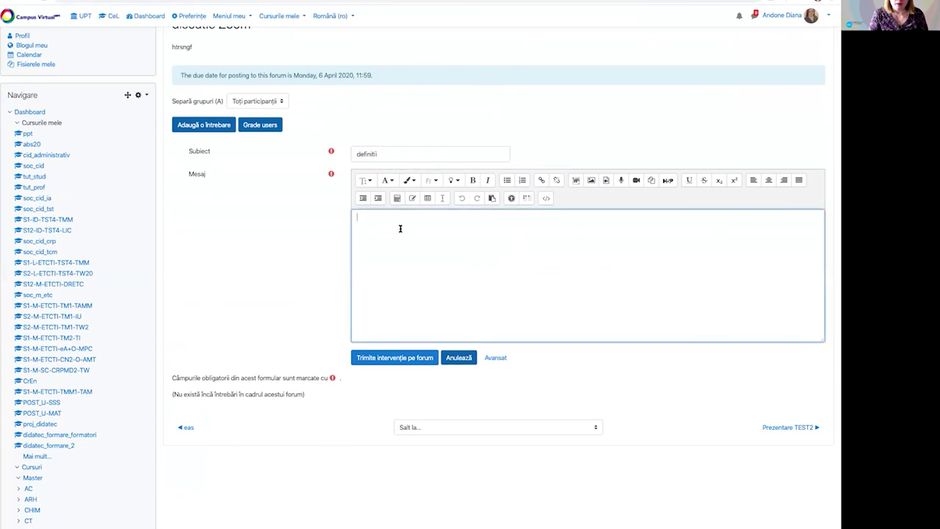
type("Care sunt definitiile multimedia?")
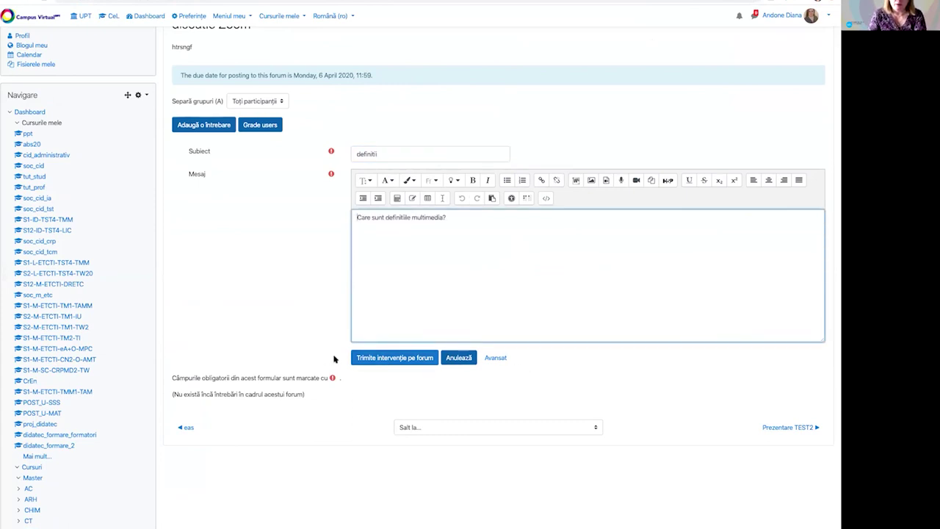
Show the question's advanced options and turn off Discussion subscription
left_click(497, 359)
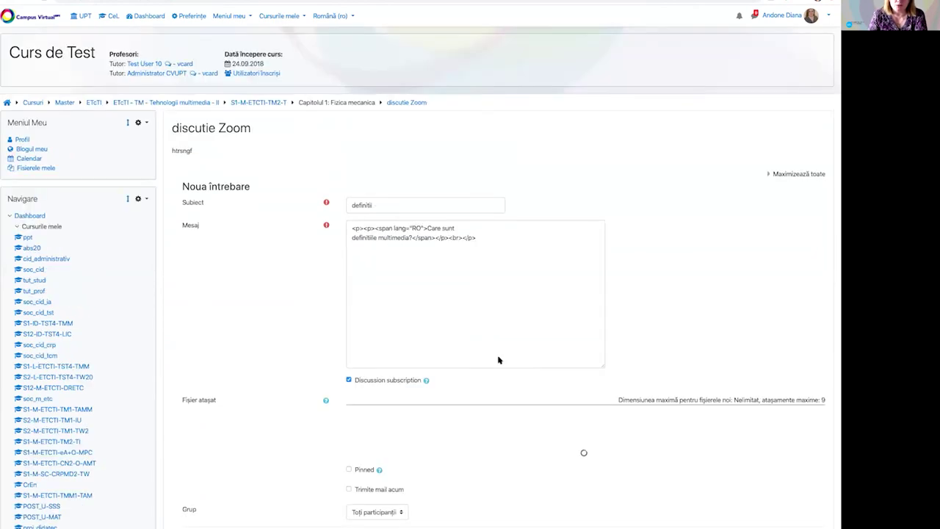
scroll(499, 360, "down", 3)
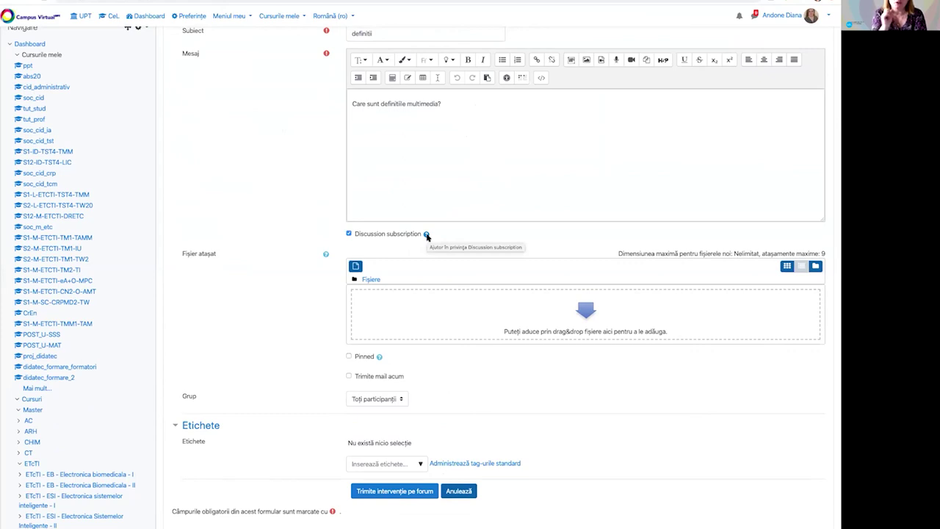
left_click(349, 235)
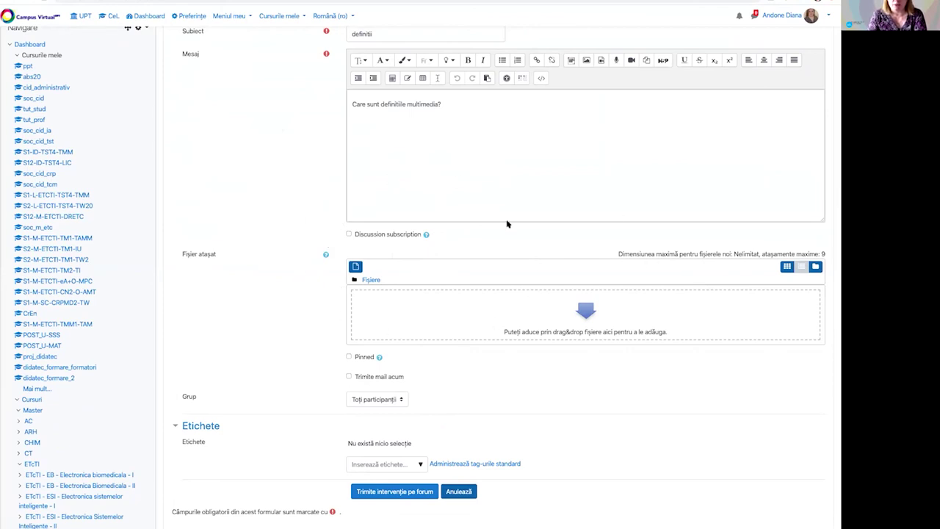
Assign the question to Grupa 1.1 and post it to the forum
scroll(396, 252, "down", 2)
scroll(396, 250, "down", 2)
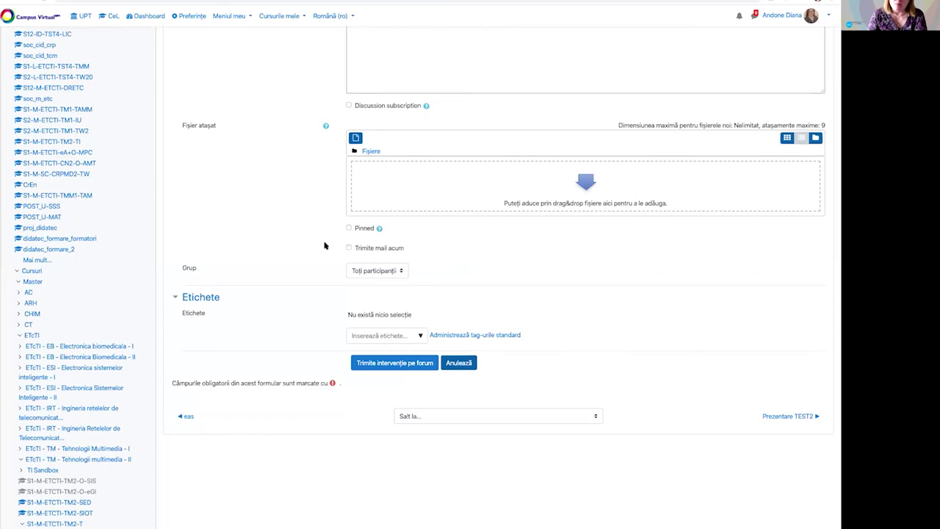
left_click(379, 271)
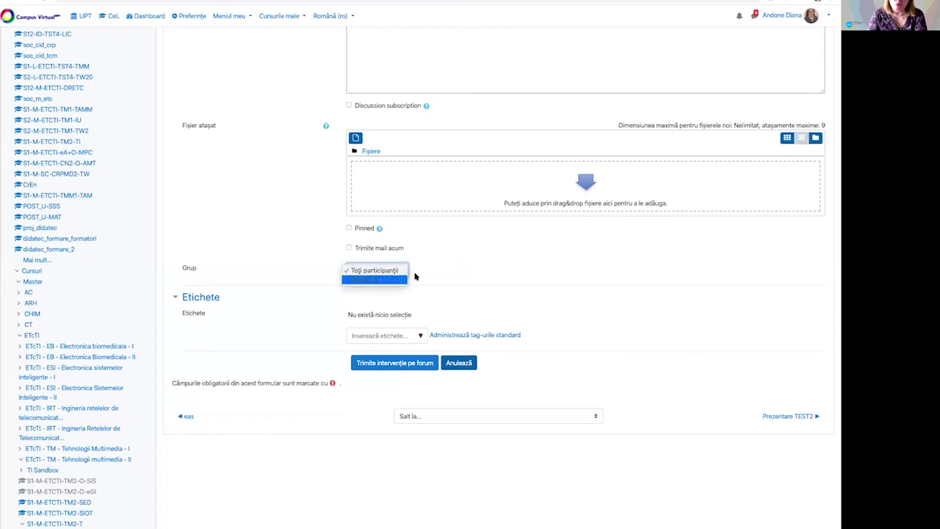
left_click(413, 278)
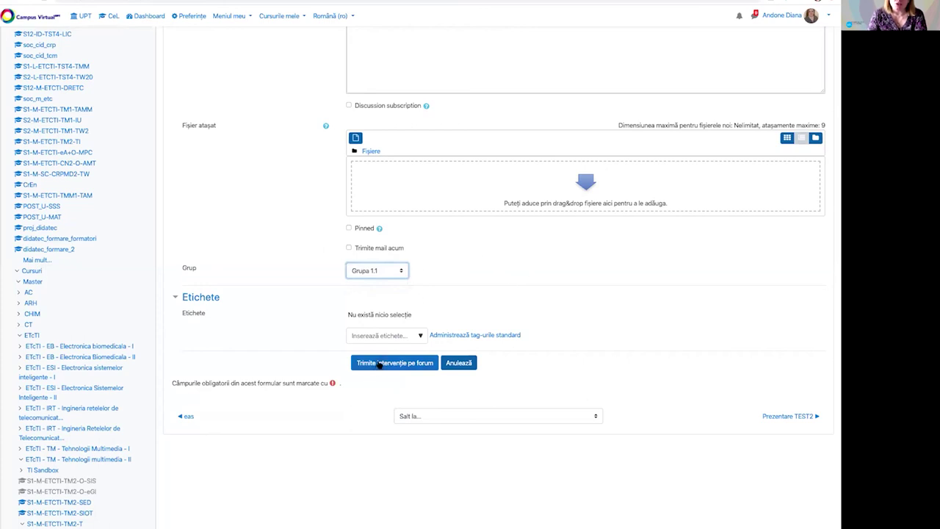
left_click(379, 363)
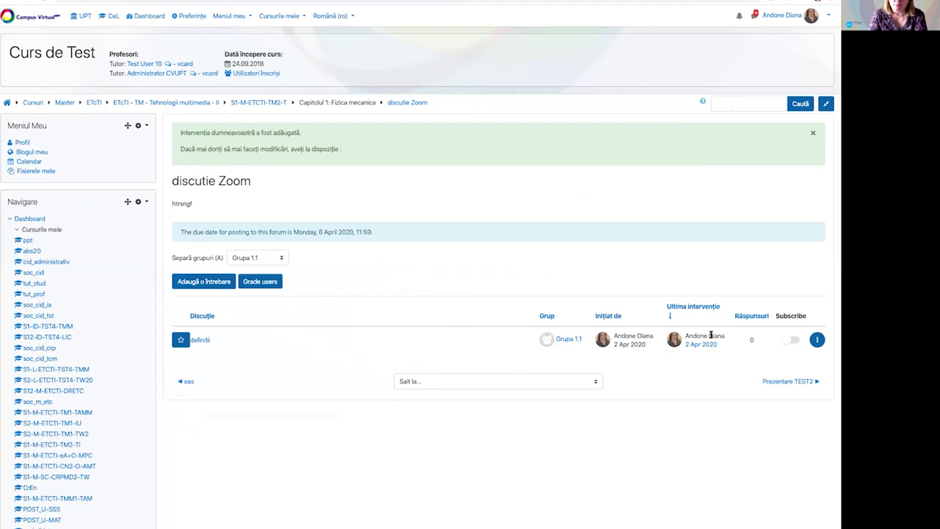
Examine the actions available for the definitii discussion and open it to read the post
left_click(817, 340)
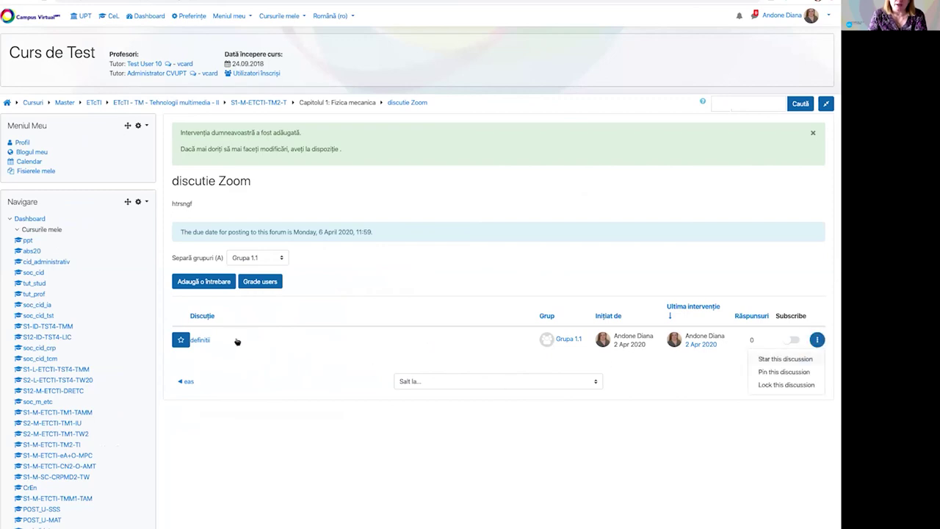
left_click(180, 340)
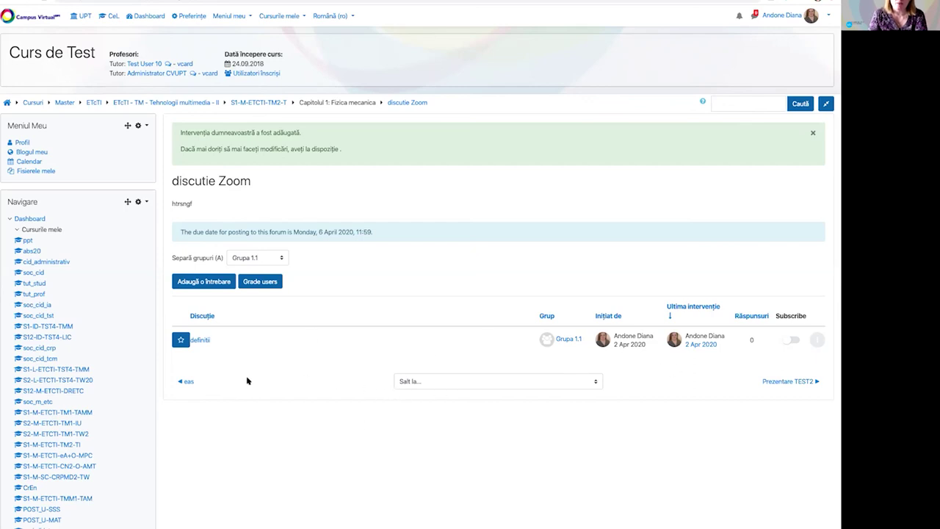
scroll(246, 380, "down", 1)
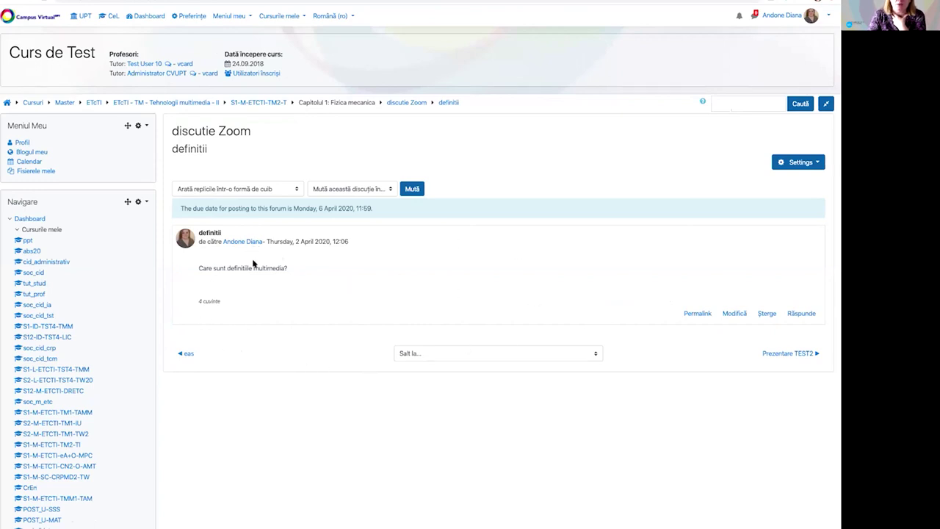
scroll(303, 294, "down", 1)
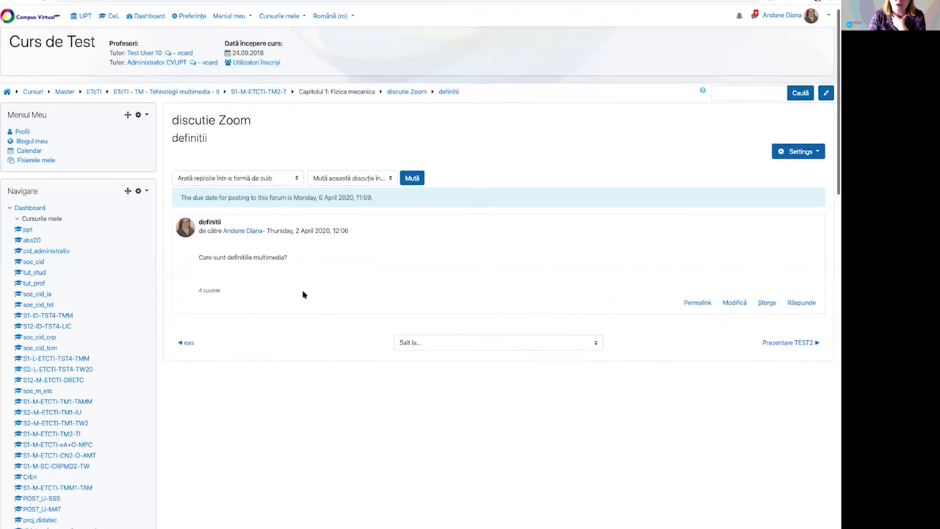
scroll(303, 293, "down", 1)
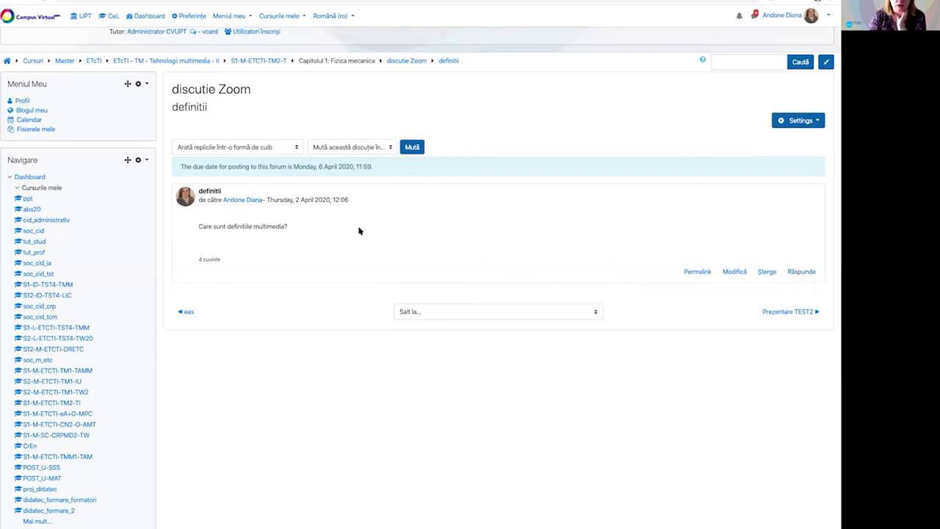
Post the public reply "fadbsfndgfb" to the definitii question and view it in the thread
left_click(799, 272)
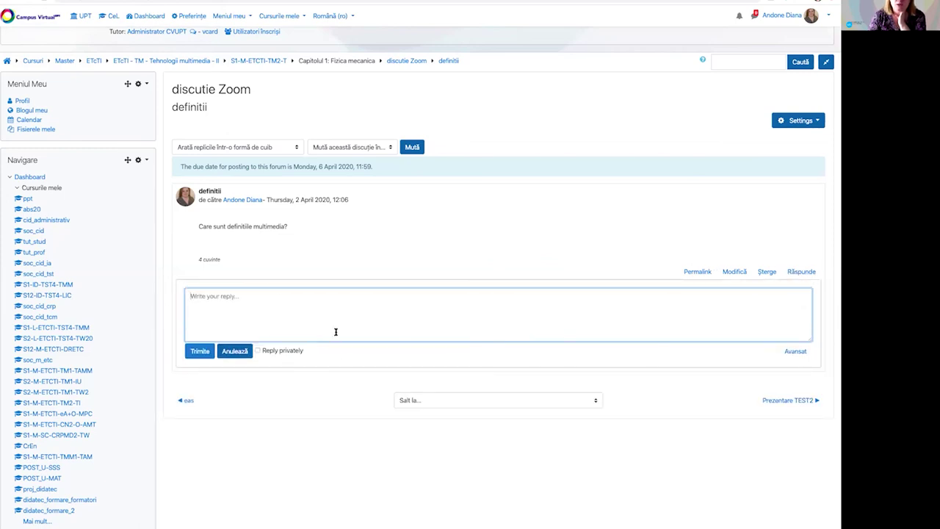
type("fadbsfndgfb")
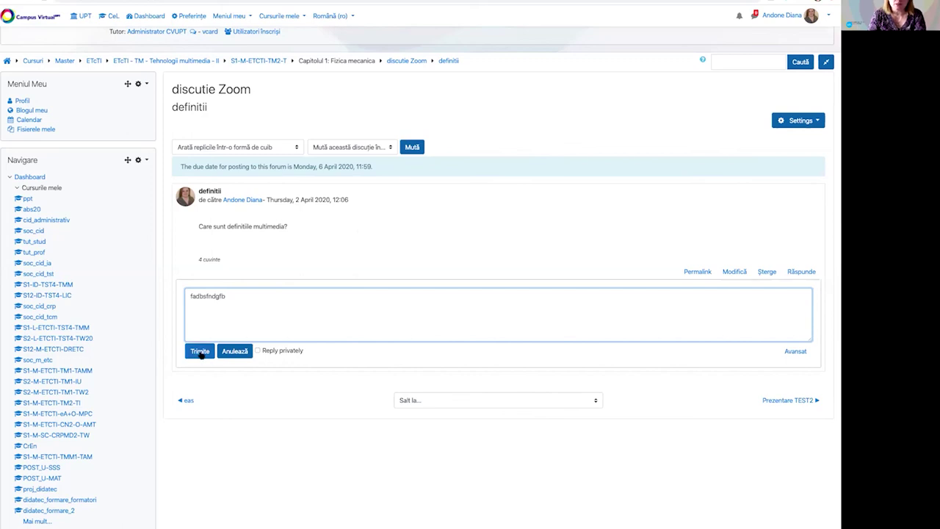
left_click(200, 352)
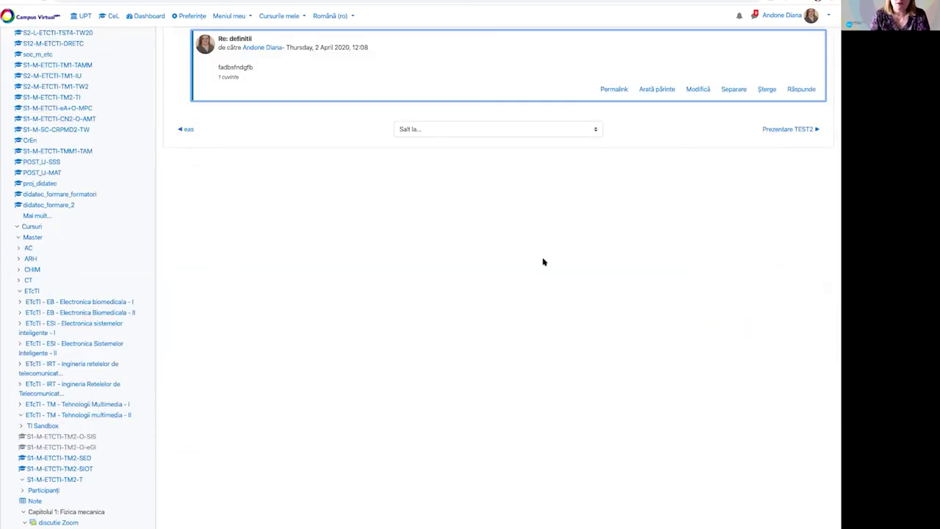
scroll(544, 262, "up", 5)
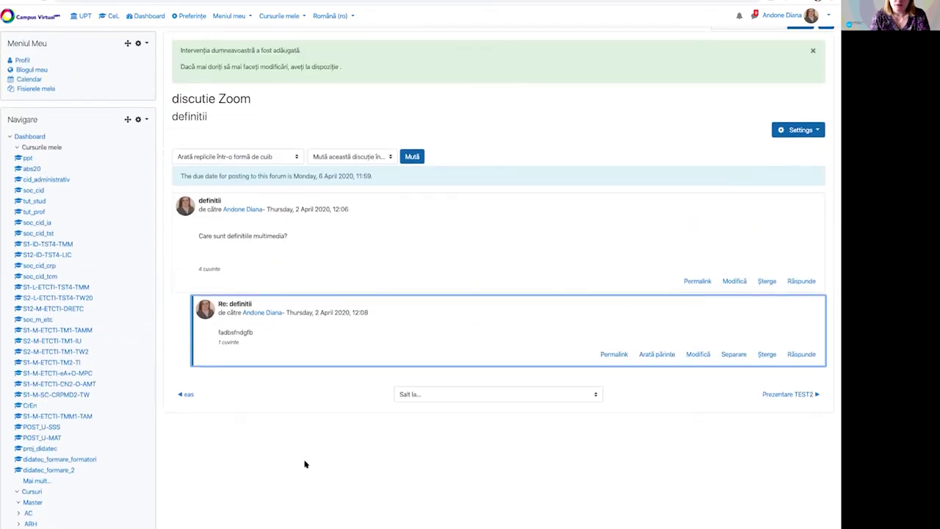